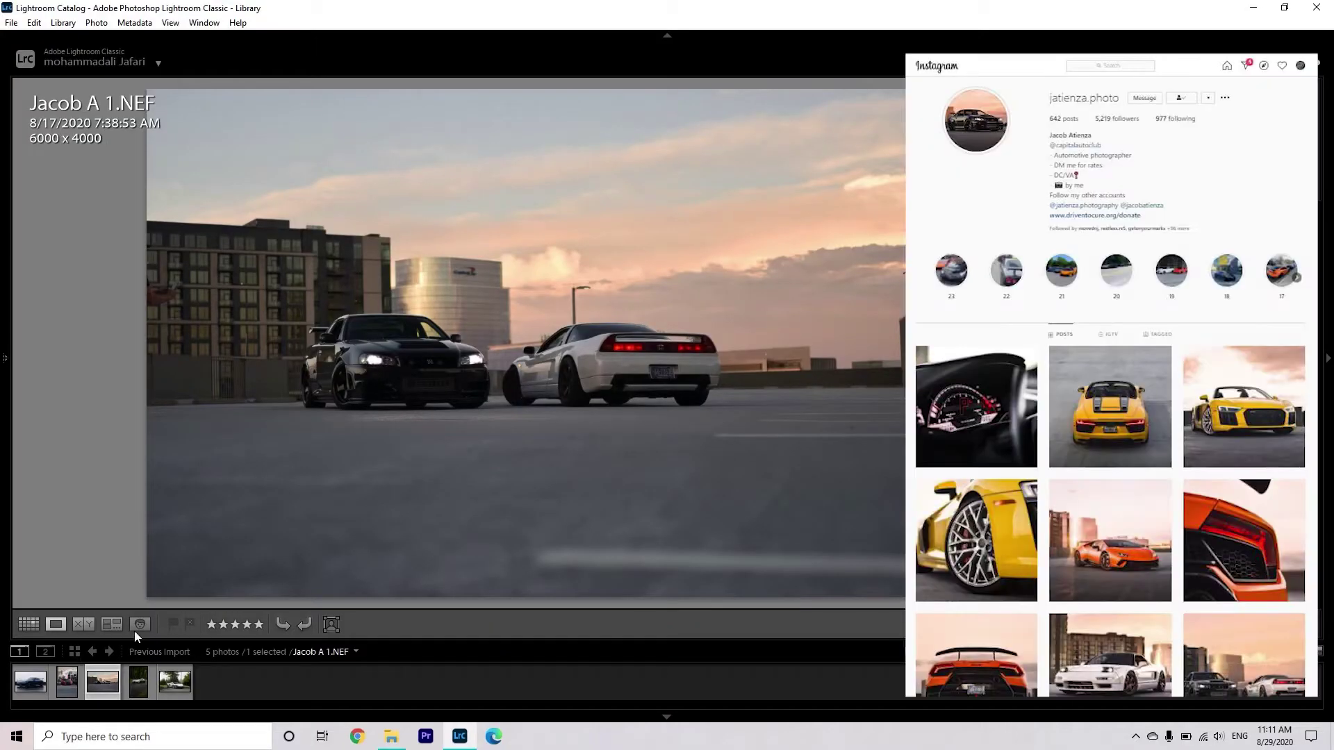
Look through the five imported car photos one after another in the library
{"action": "left_click", "coordinate": [139, 681]}
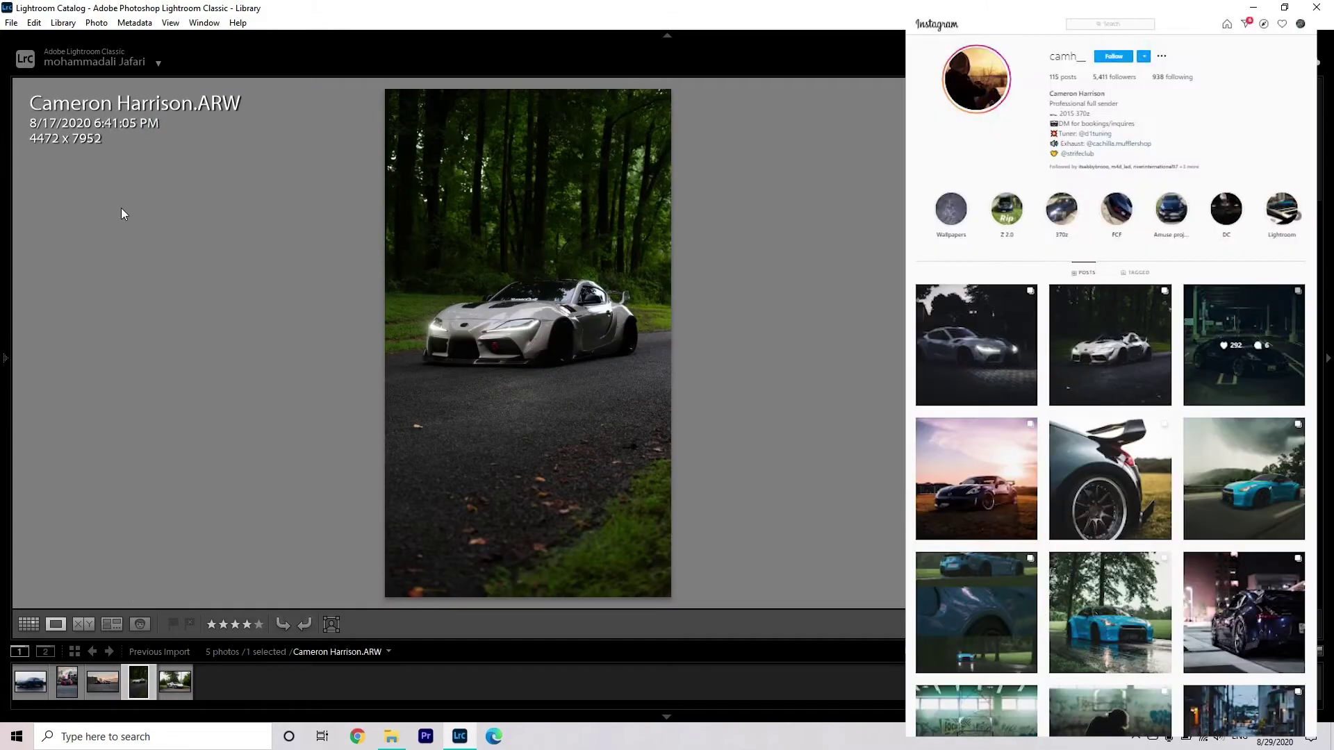
{"action": "left_click", "coordinate": [30, 681]}
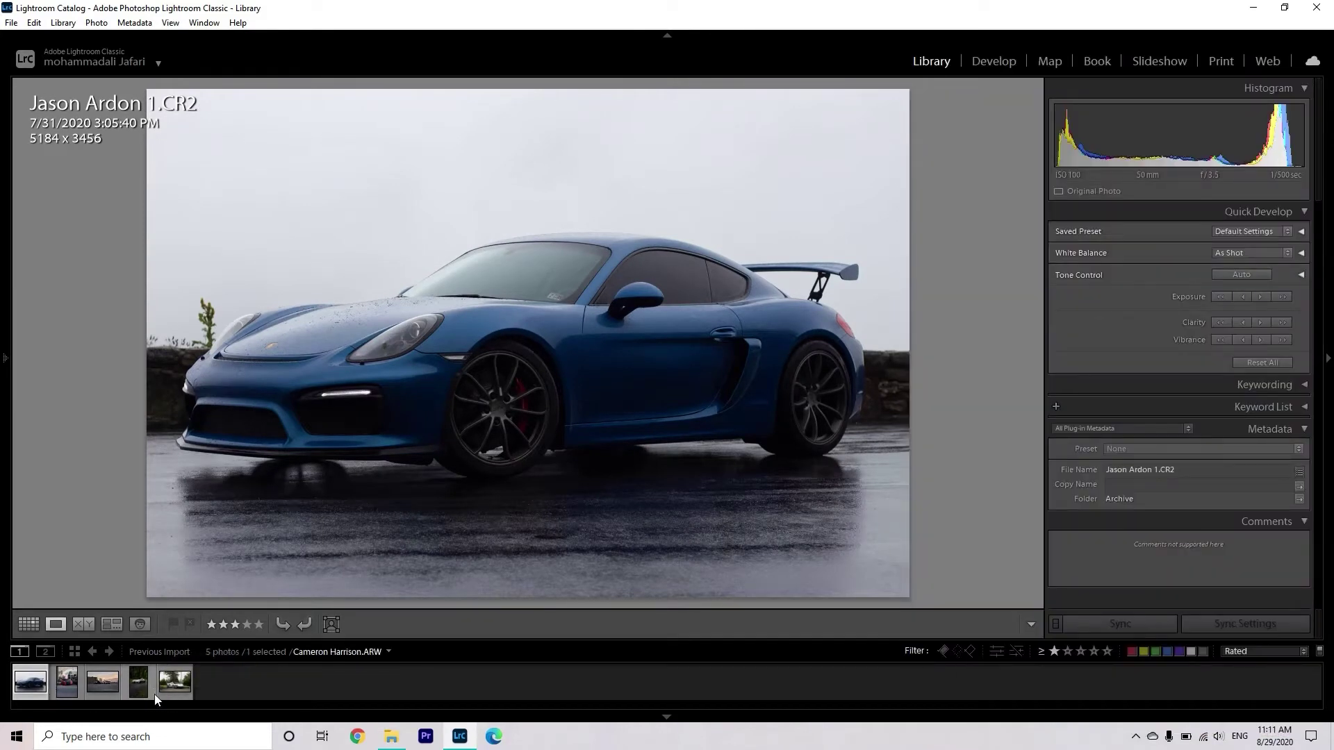
{"action": "left_click", "coordinate": [172, 684]}
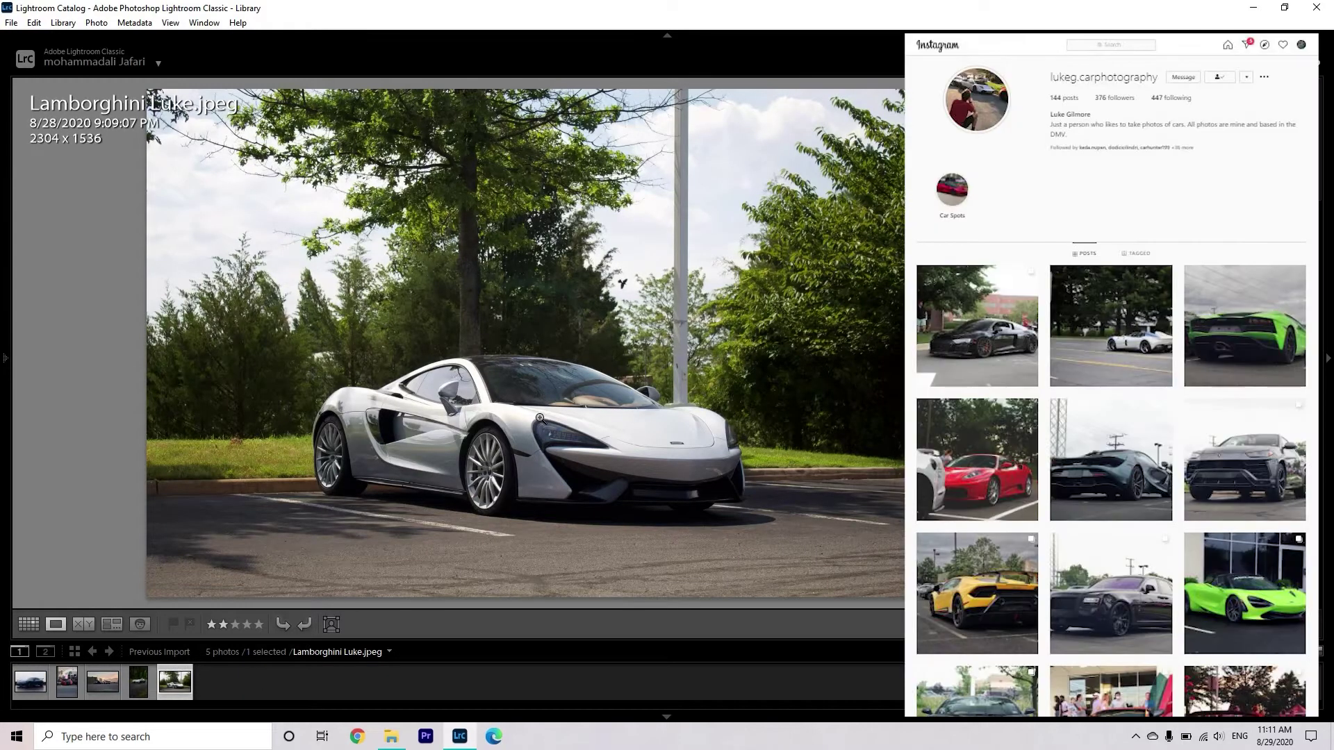
{"action": "left_click", "coordinate": [67, 681]}
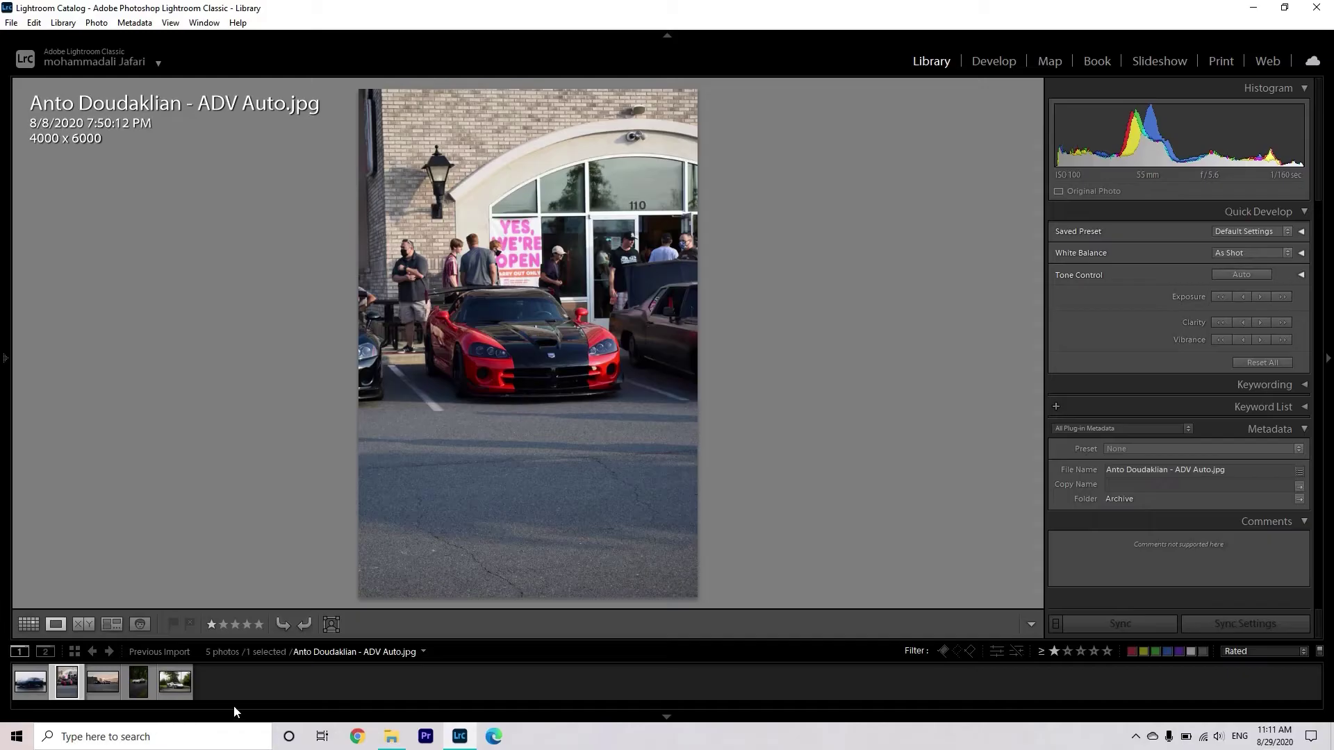
{"action": "left_click", "coordinate": [233, 706]}
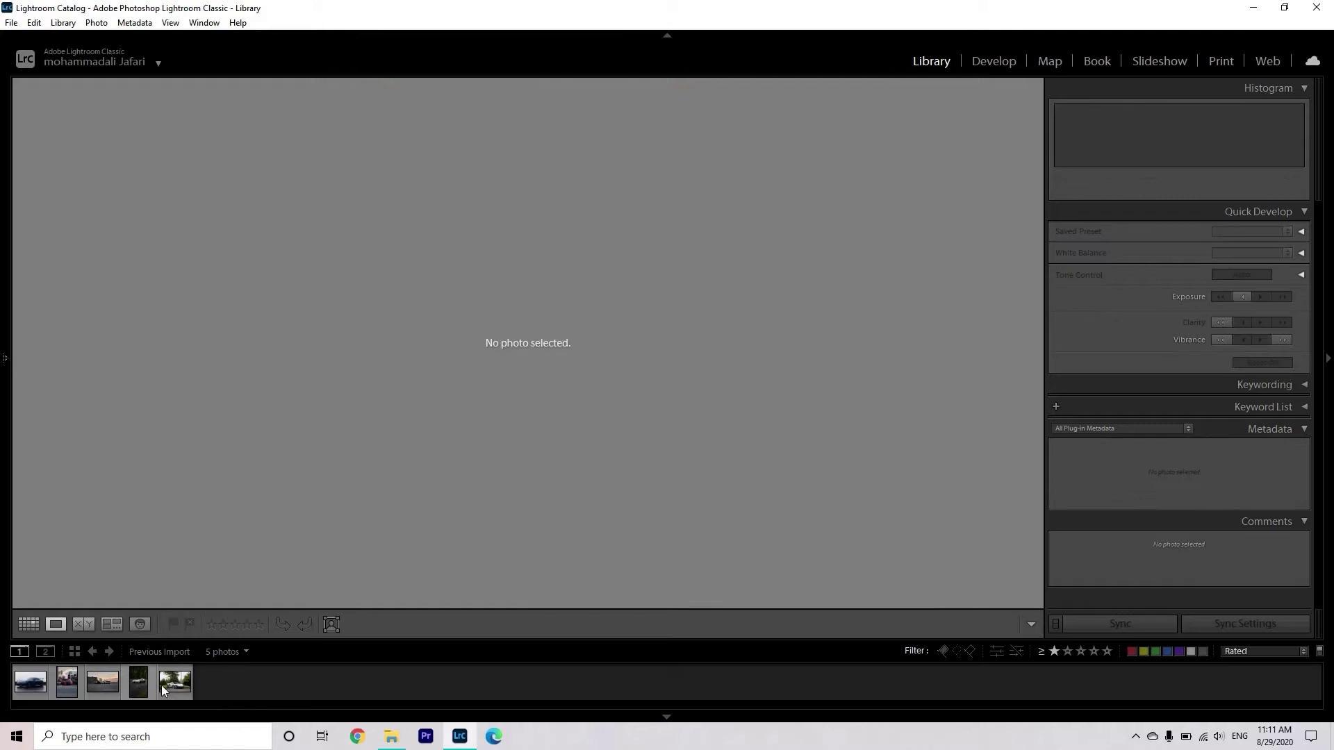
{"action": "left_click", "coordinate": [186, 691]}
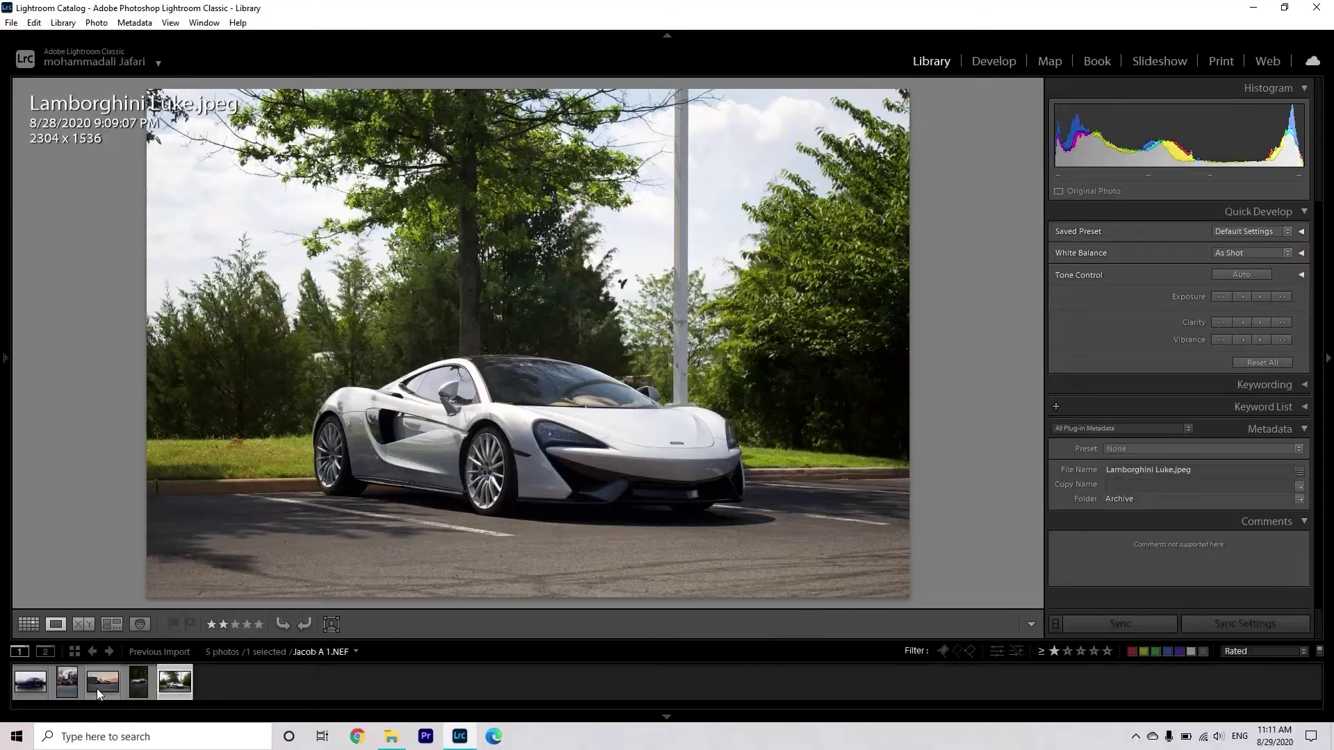
Open the sunset photo of the black and white cars for developing and inspect the building area at its edge up close
{"action": "left_click", "coordinate": [99, 688]}
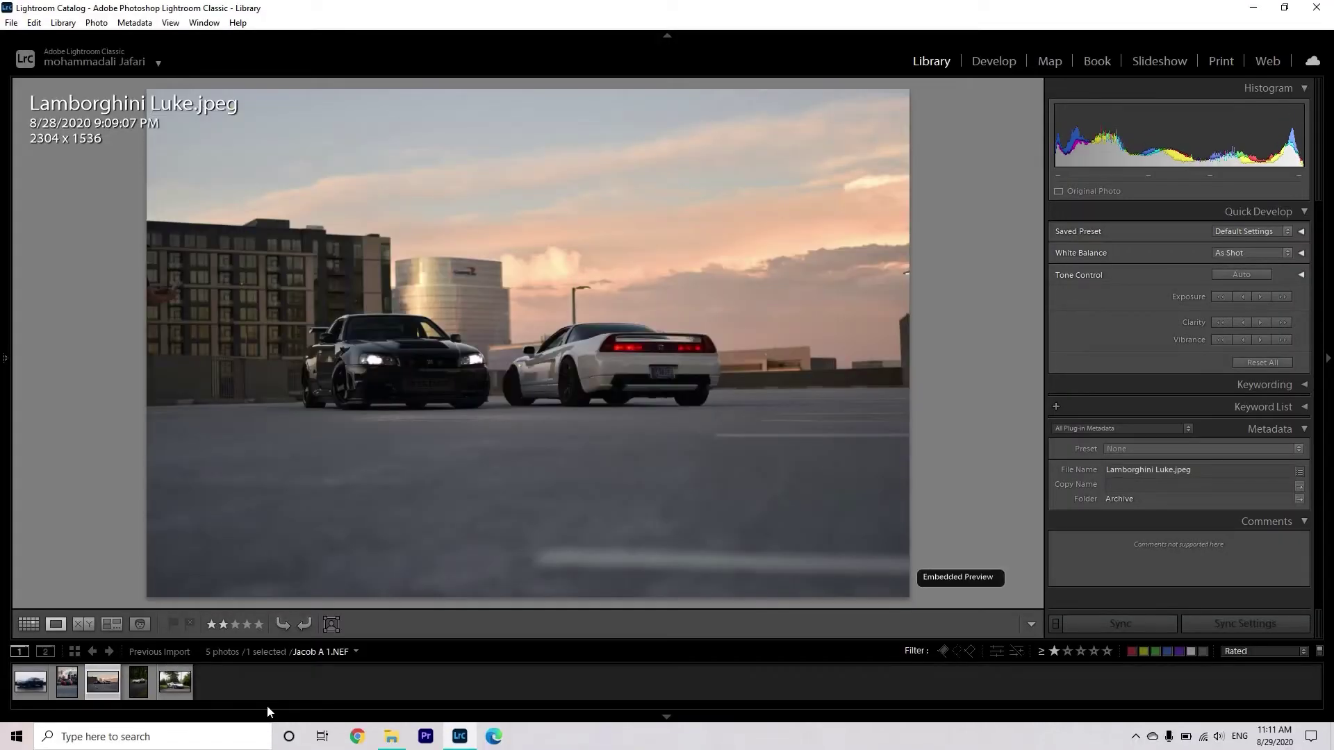
{"action": "left_click", "coordinate": [994, 61]}
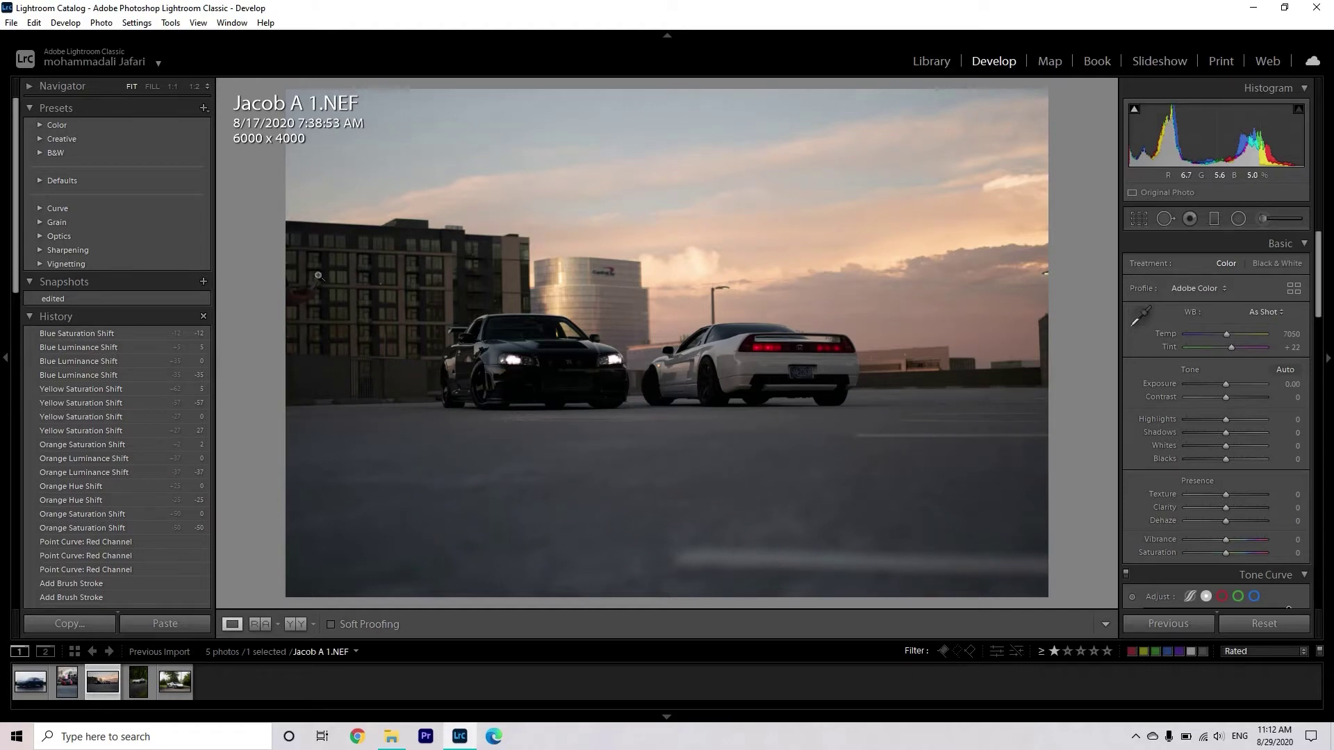
{"action": "left_click", "coordinate": [293, 291]}
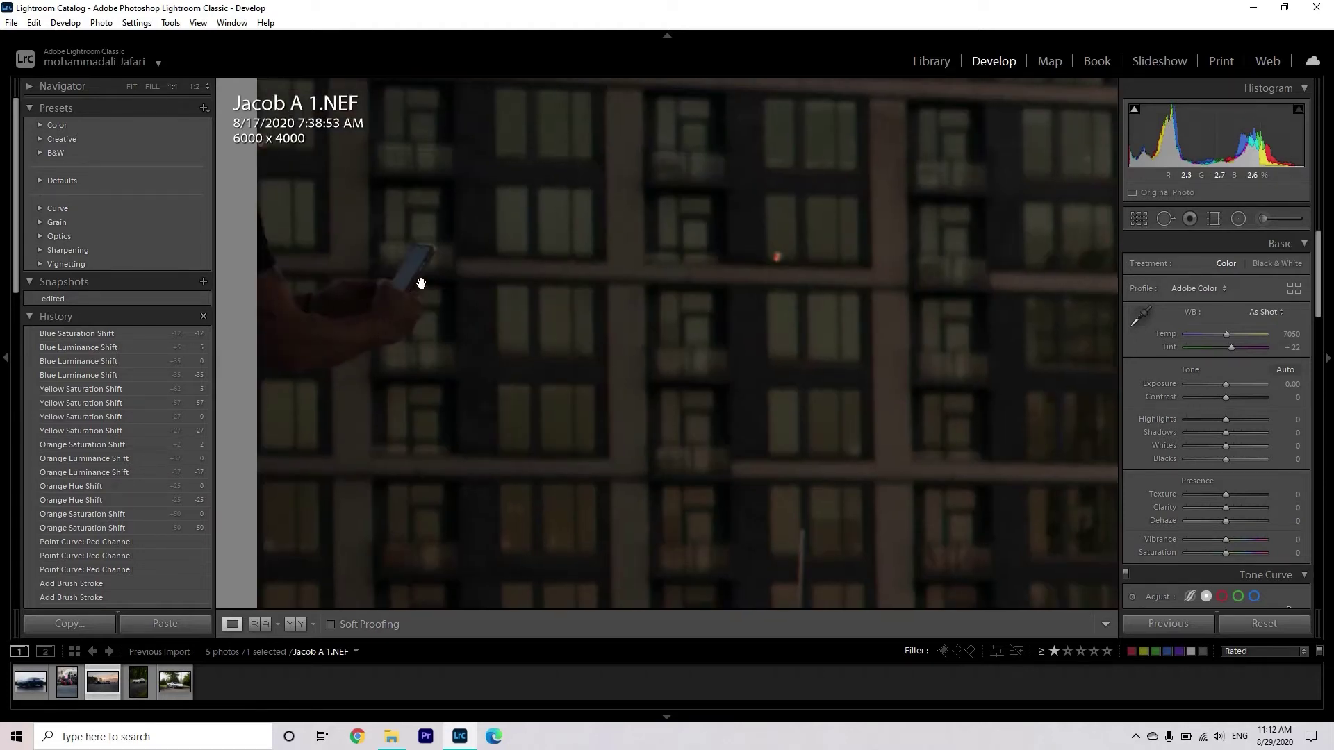
Straighten the photo to an angle of 0.88 and crop it to 5119 x 3412, keeping both cars framed
{"action": "left_click", "coordinate": [1139, 219]}
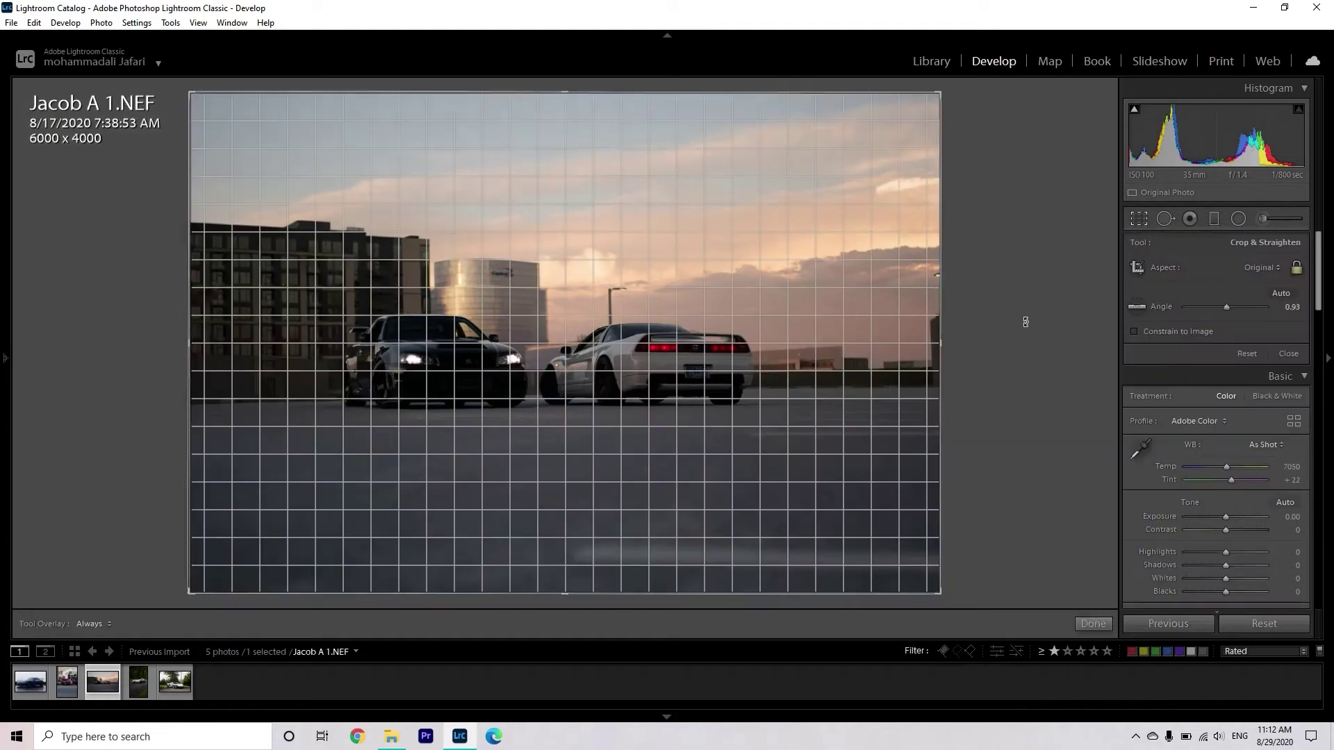
{"action": "left_click_drag", "start_coordinate": [1024, 318], "coordinate": [1030, 306]}
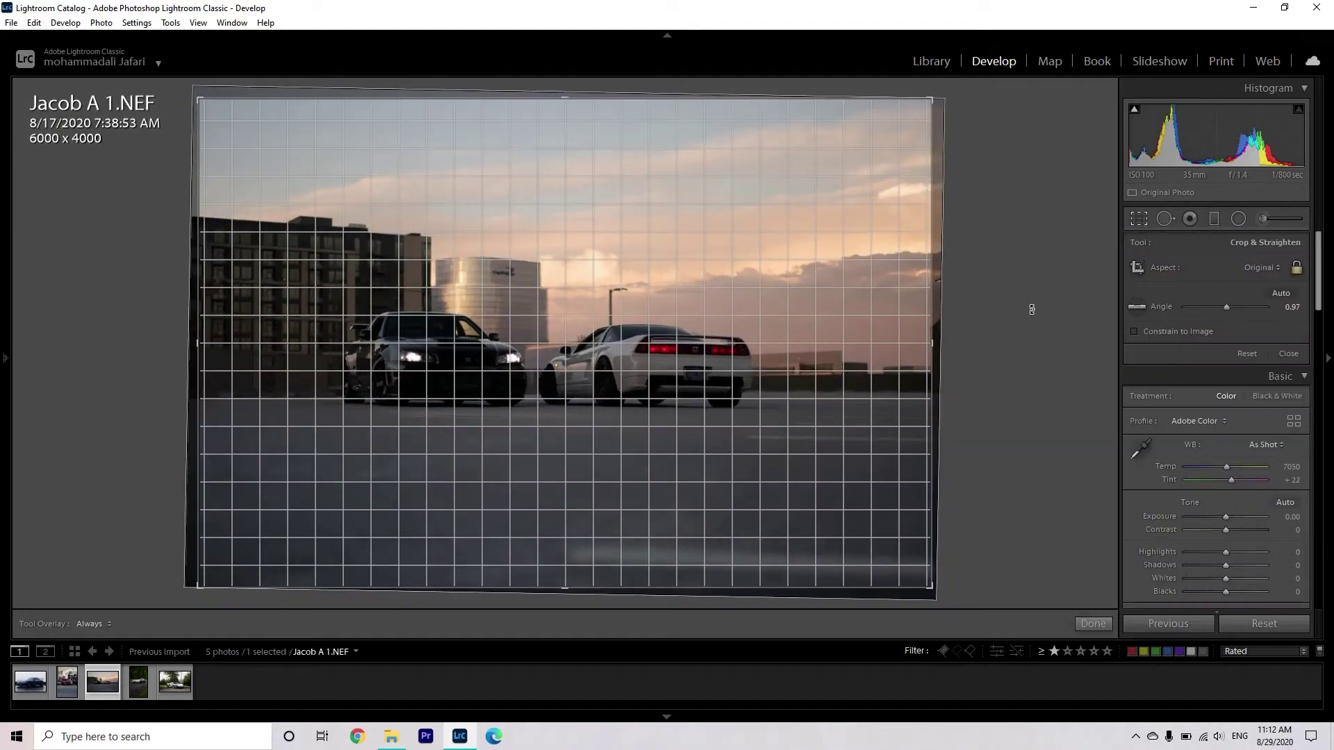
{"action": "left_click_drag", "start_coordinate": [687, 588], "coordinate": [723, 483]}
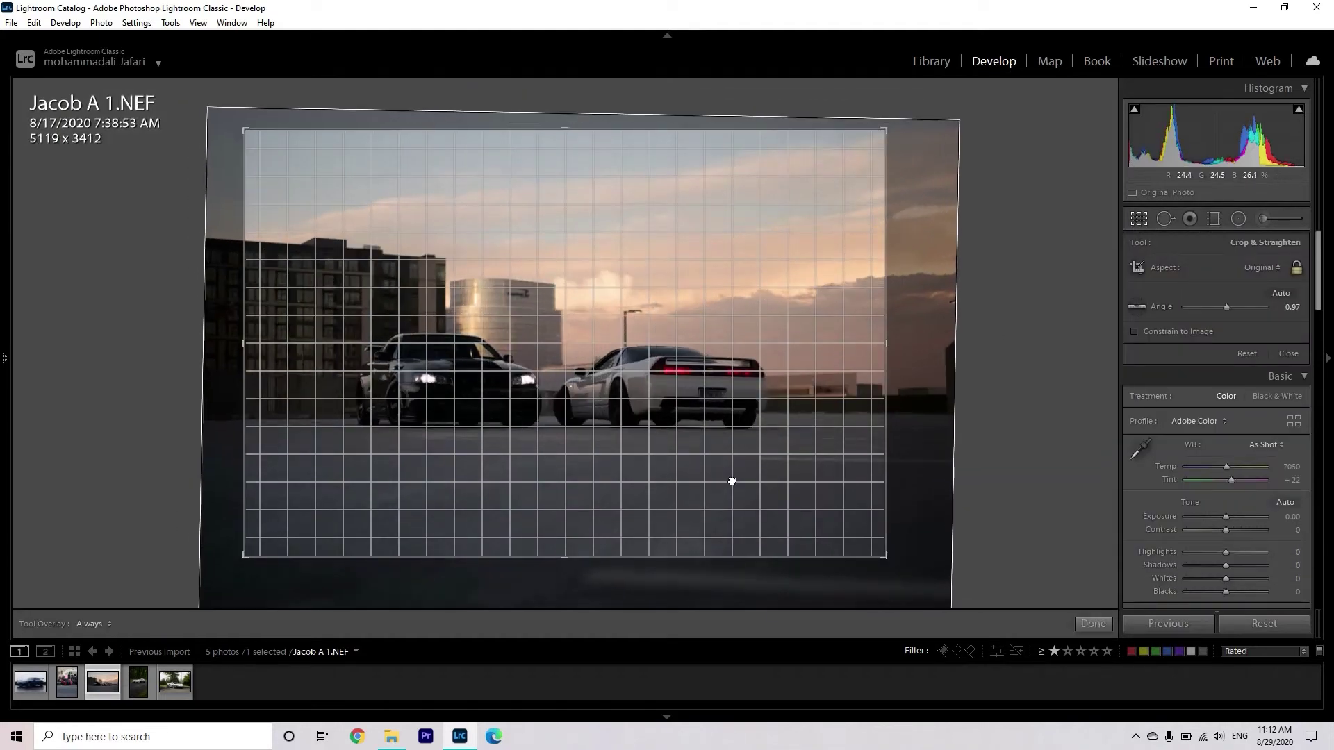
{"action": "left_click_drag", "start_coordinate": [998, 427], "coordinate": [993, 433]}
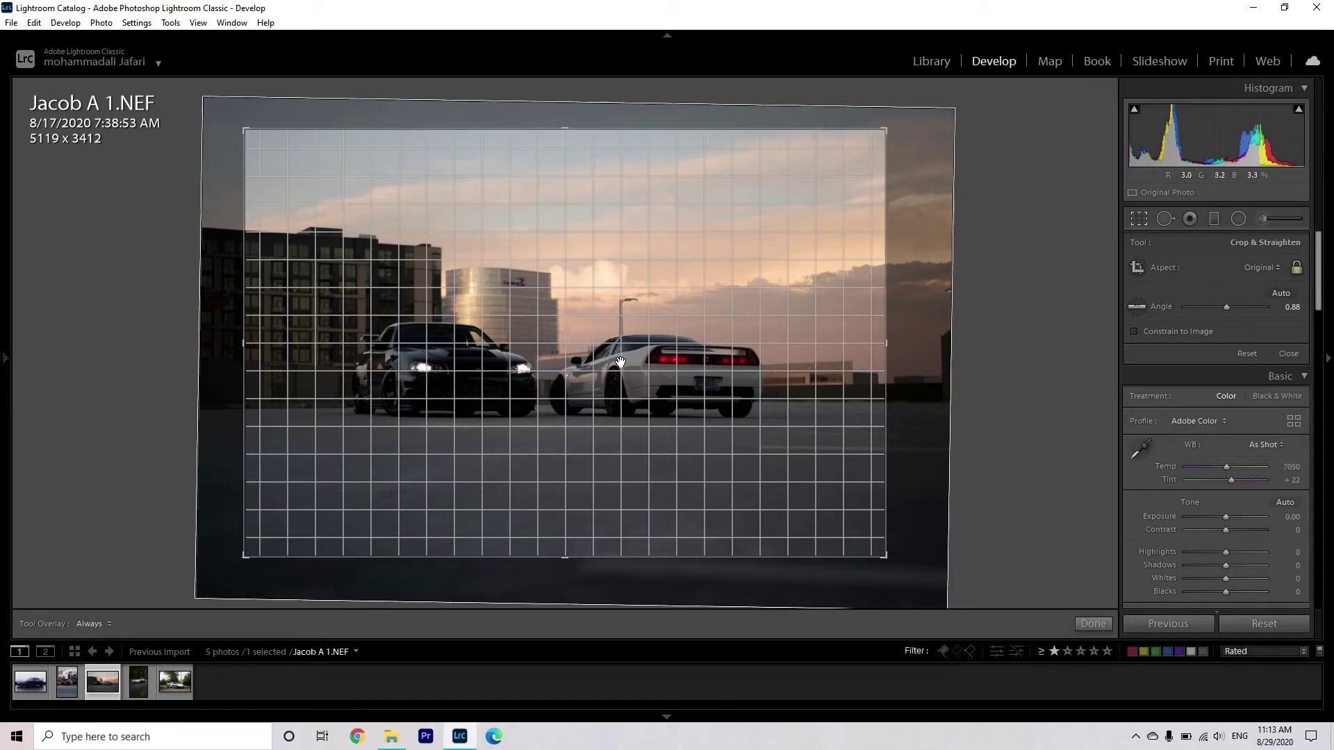
{"action": "key", "text": "Return"}
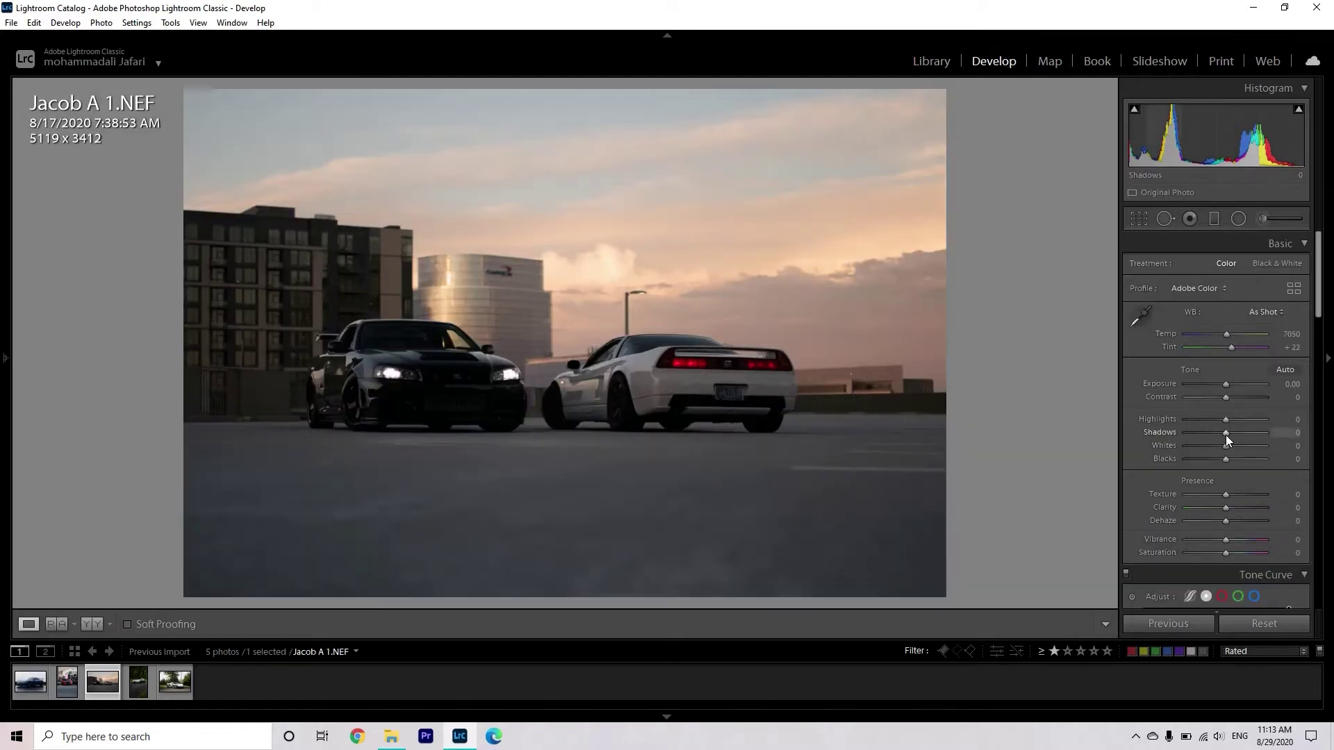
Set Shadows to +61 and Highlights to −65, and raise Clarity slightly for the whole photo
{"action": "left_click_drag", "start_coordinate": [1242, 435], "coordinate": [1249, 436]}
{"action": "key", "text": "z"}
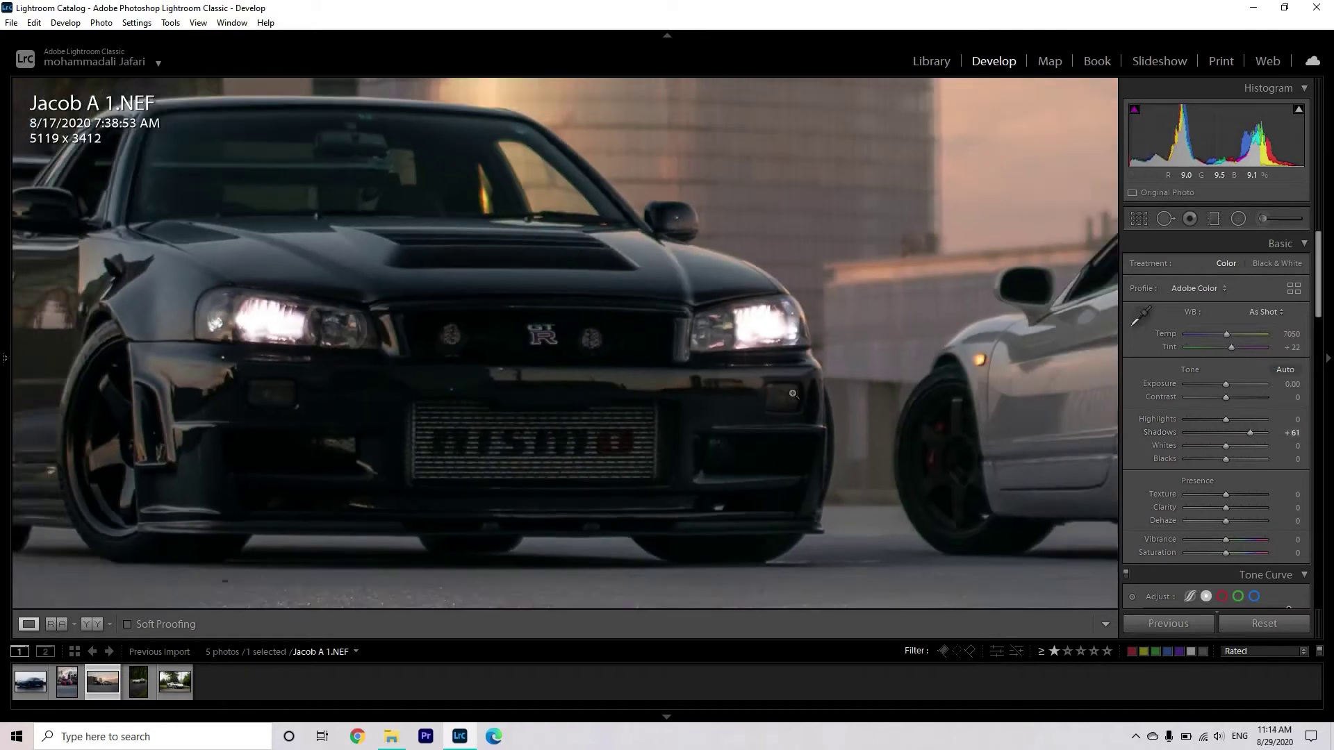
{"action": "left_click", "coordinate": [793, 393]}
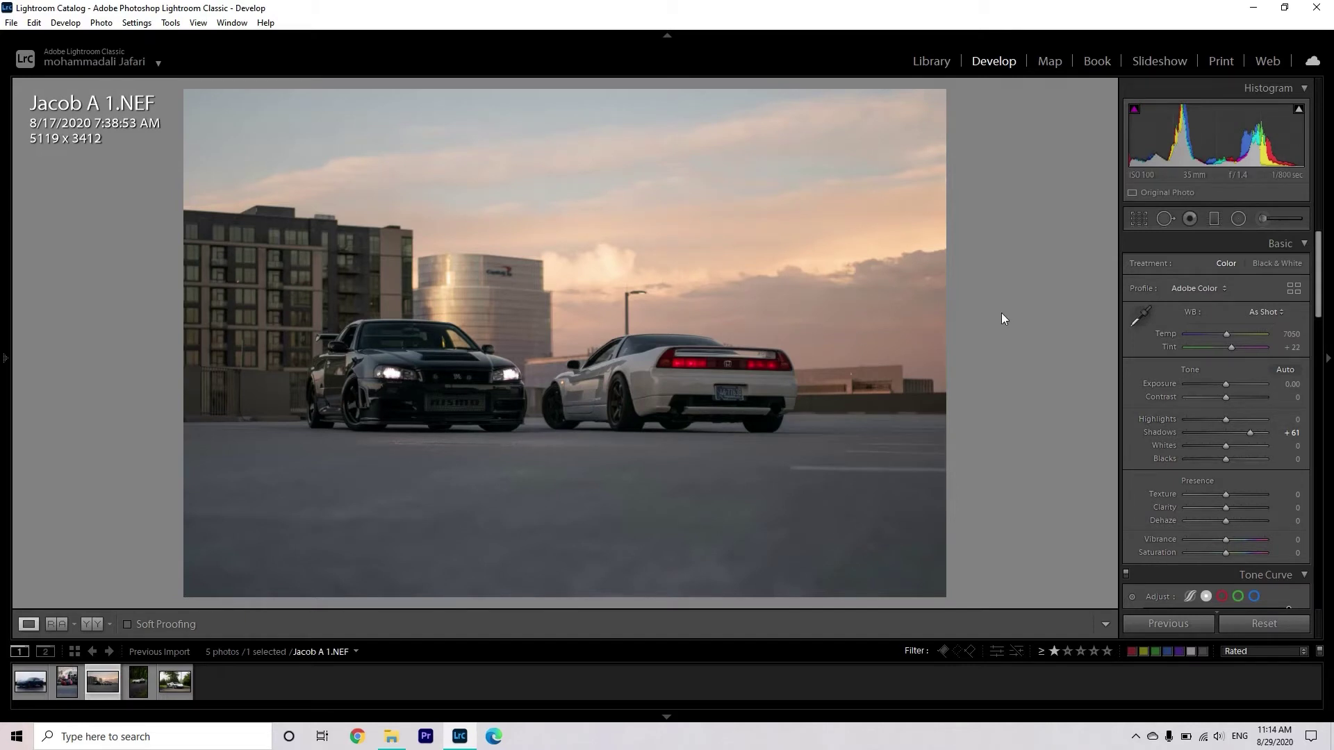
{"action": "left_click", "coordinate": [1200, 420]}
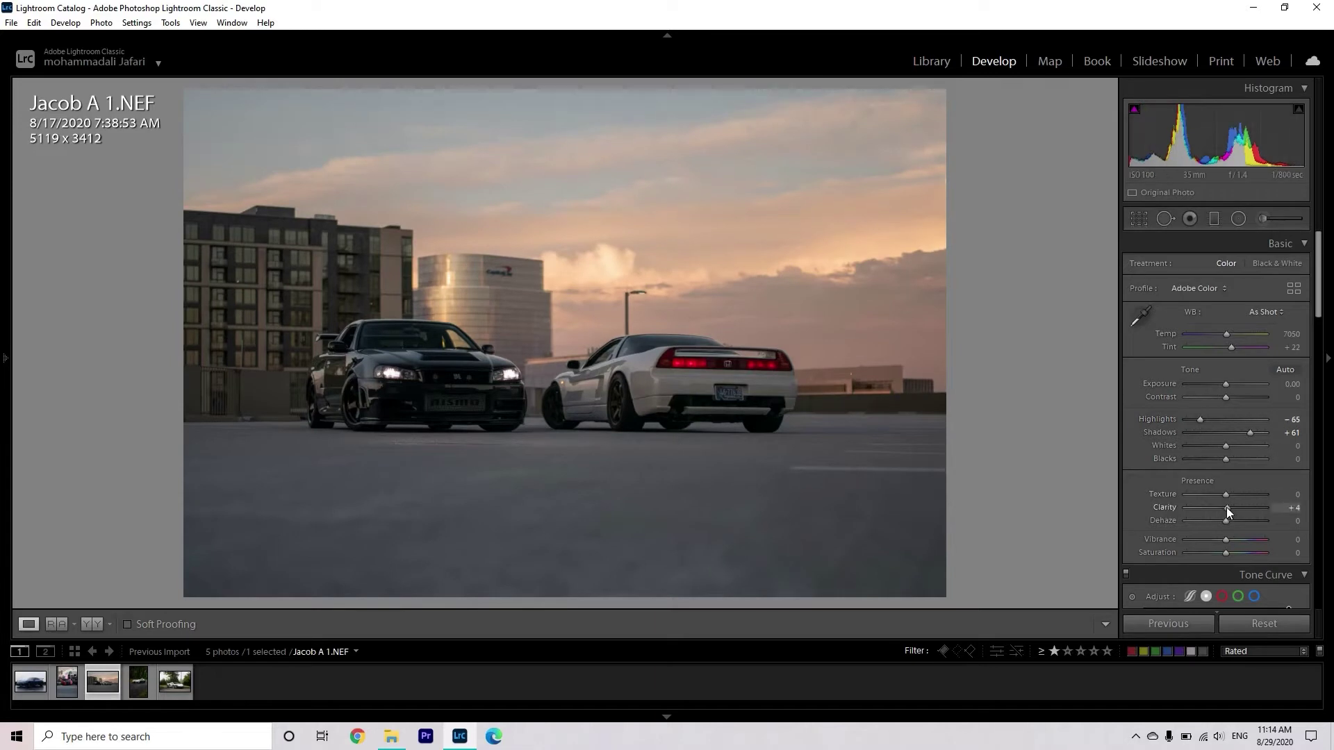
{"action": "left_click", "coordinate": [1285, 509]}
Enable lens profile corrections for the photo
{"action": "scroll", "coordinate": [1294, 485], "scroll_direction": "down", "scroll_amount": 10}
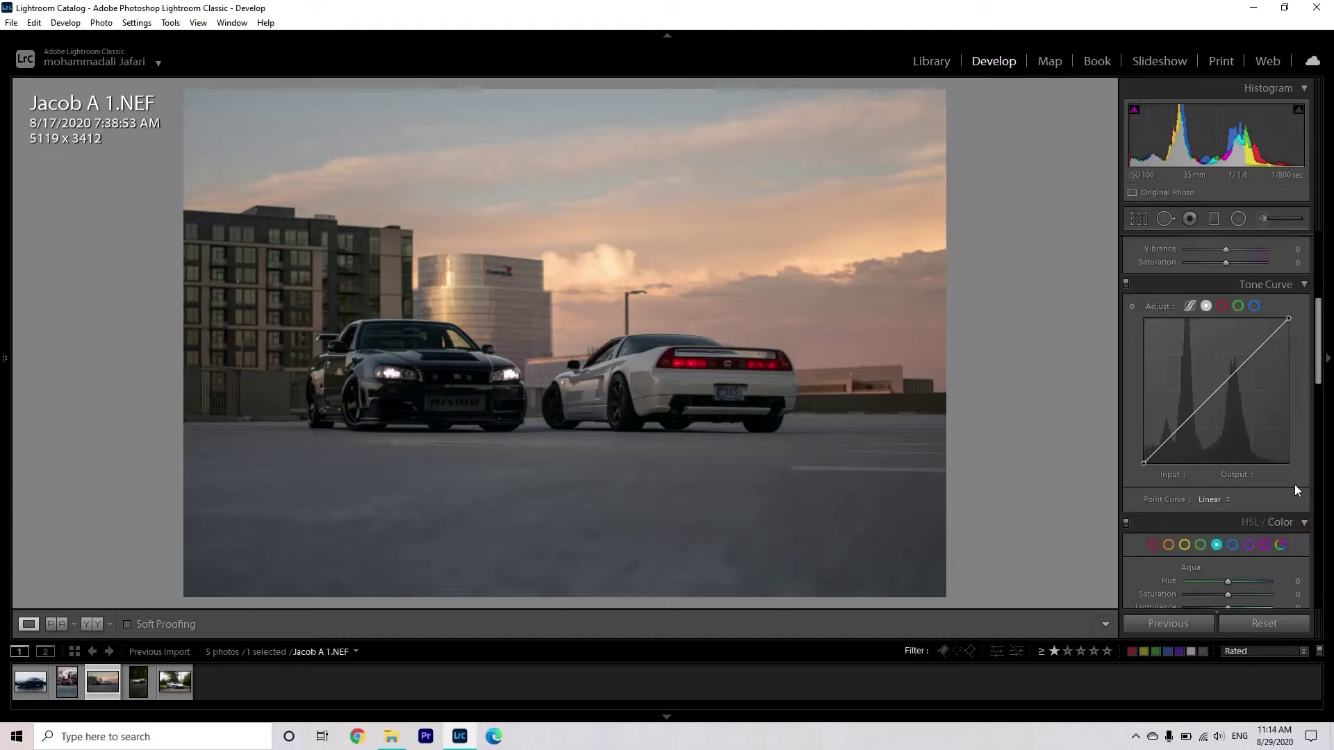
{"action": "scroll", "coordinate": [1298, 483], "scroll_direction": "down", "scroll_amount": 6}
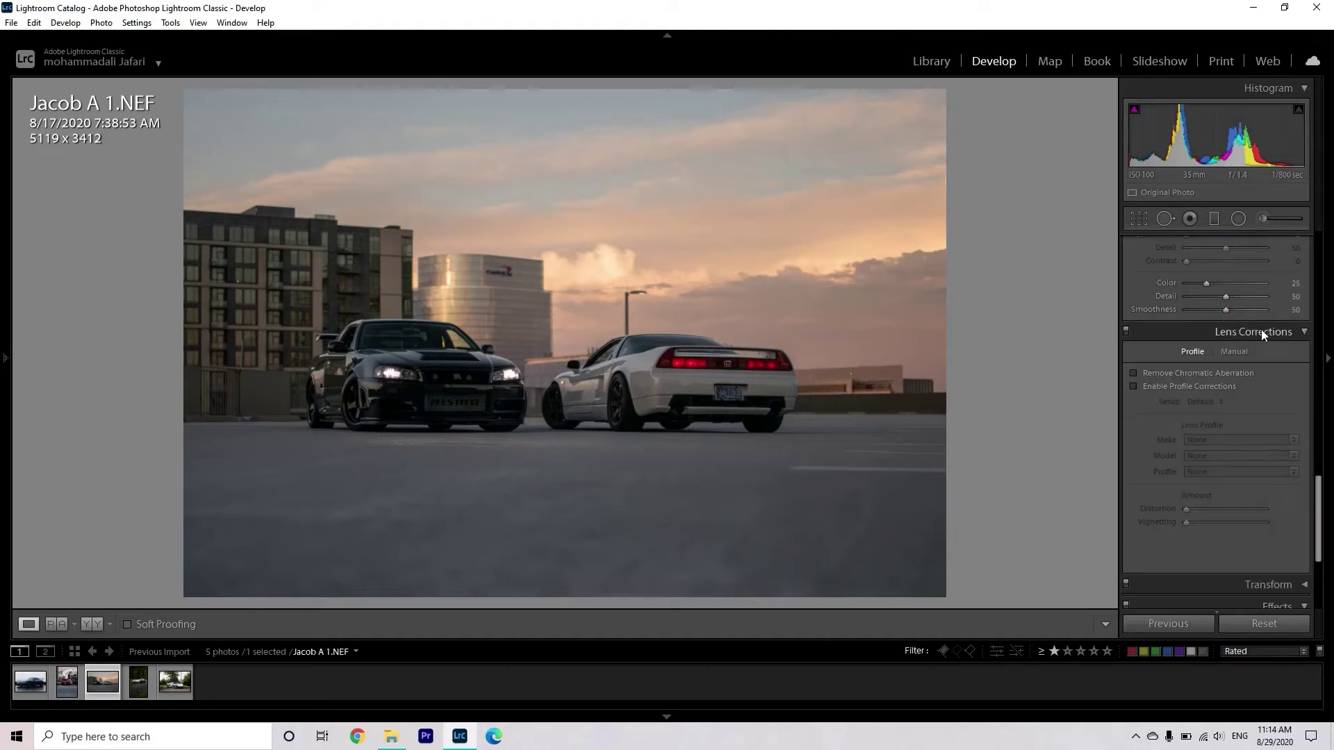
{"action": "left_click", "coordinate": [1198, 385]}
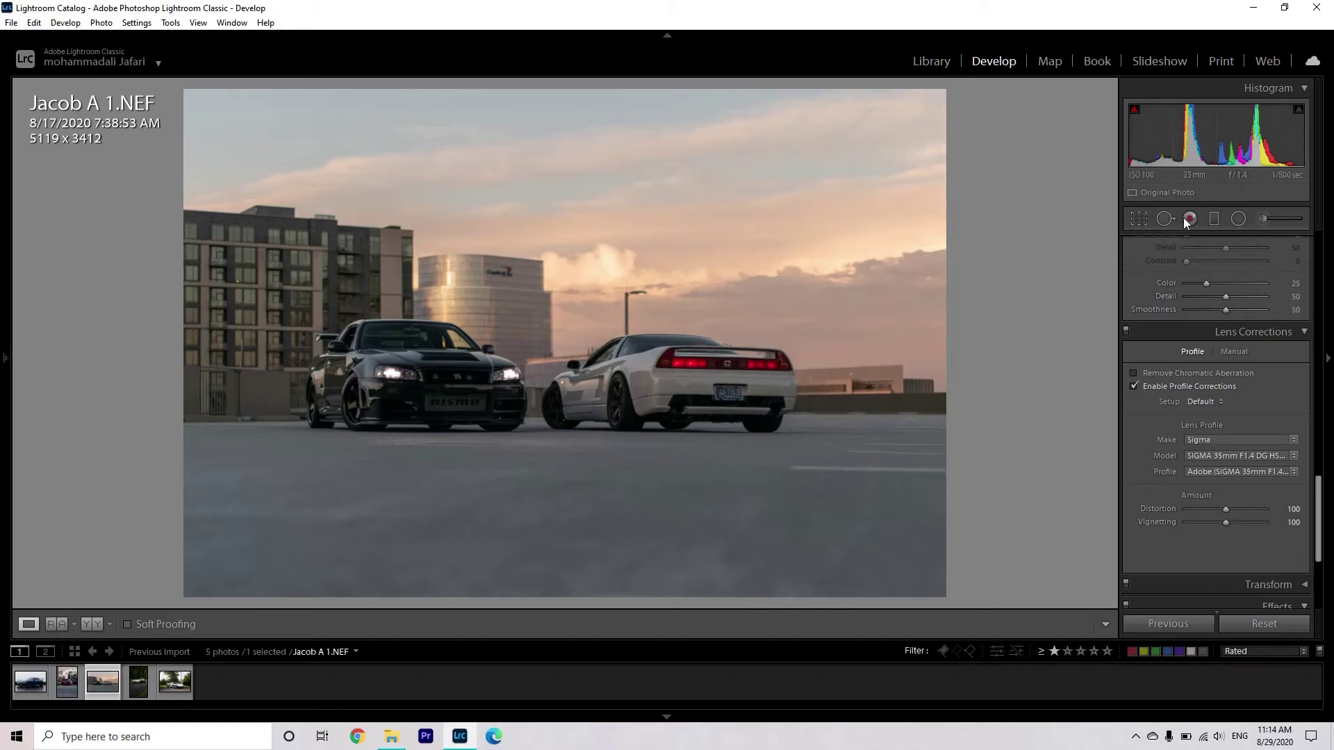
Add a graduated filter over the pavement with Exposure −0.51, Texture 35, Clarity 11 and Dehaze 23
{"action": "left_click", "coordinate": [1214, 221]}
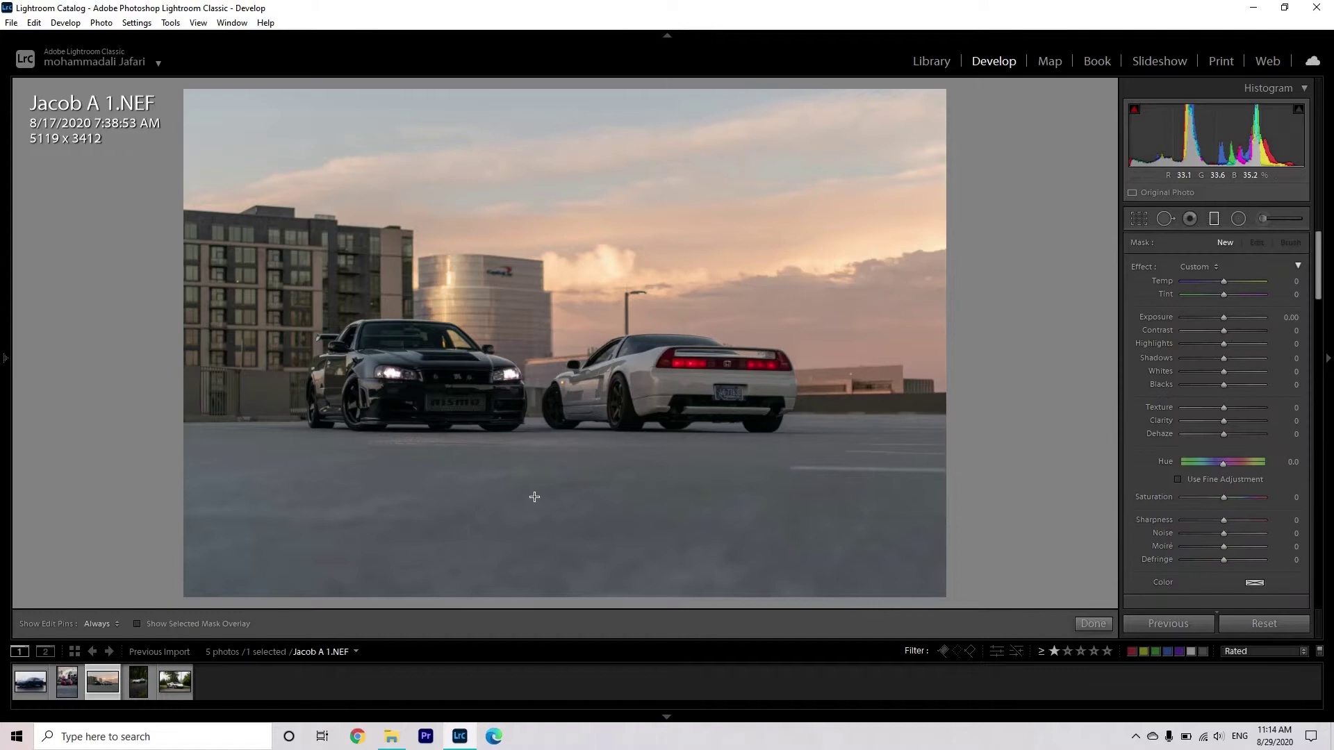
{"action": "left_click_drag", "start_coordinate": [546, 525], "coordinate": [547, 410]}
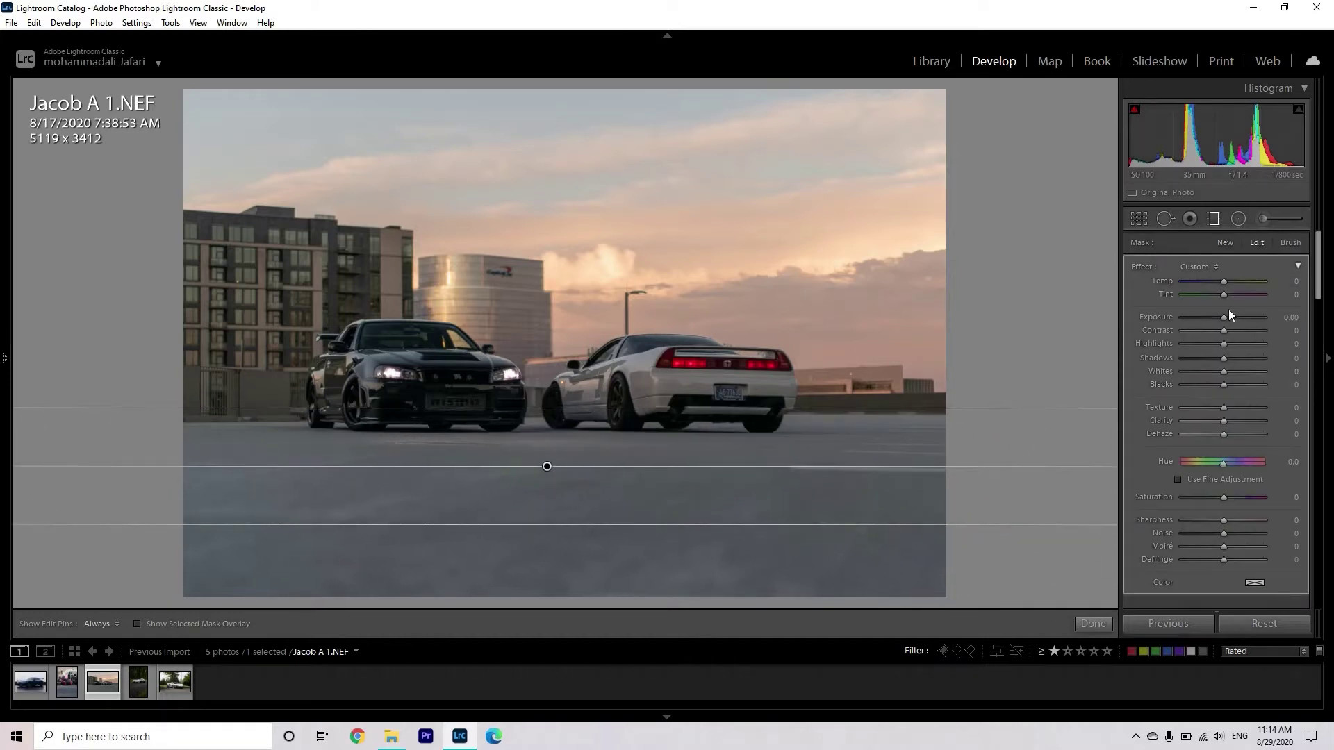
{"action": "left_click_drag", "start_coordinate": [1223, 318], "coordinate": [1218, 320]}
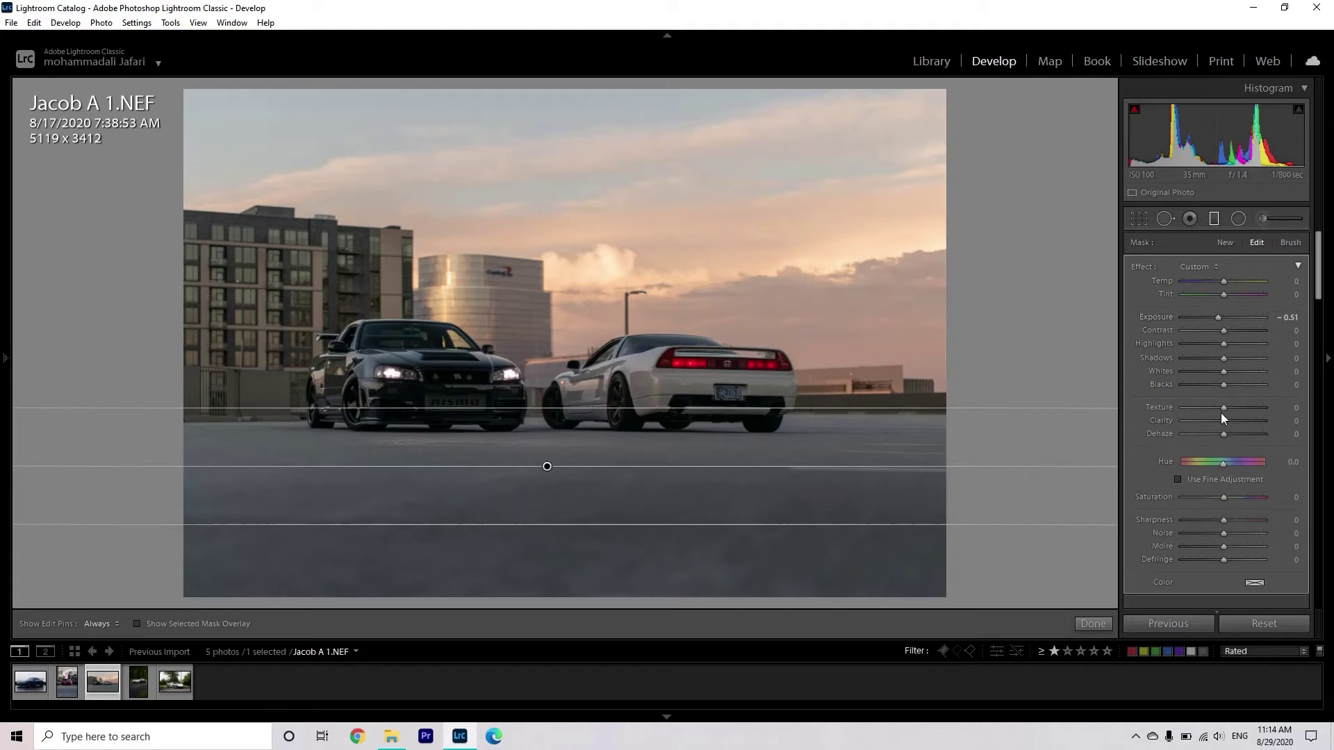
{"action": "left_click_drag", "start_coordinate": [1224, 421], "coordinate": [1228, 421]}
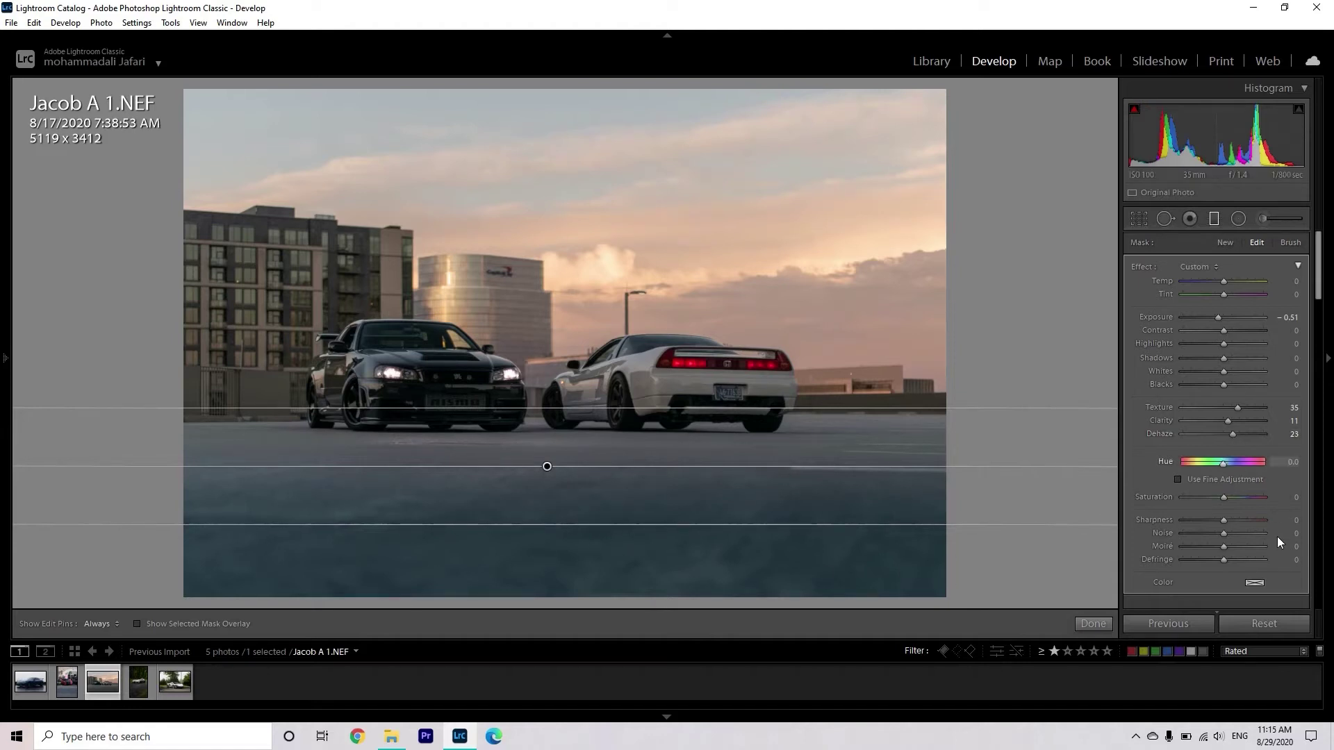
Try a pale yellow colour tint on the pavement filter, then take its saturation back to 0%
{"action": "left_click", "coordinate": [1257, 585]}
{"action": "left_click", "coordinate": [1158, 565]}
{"action": "left_click", "coordinate": [1157, 564]}
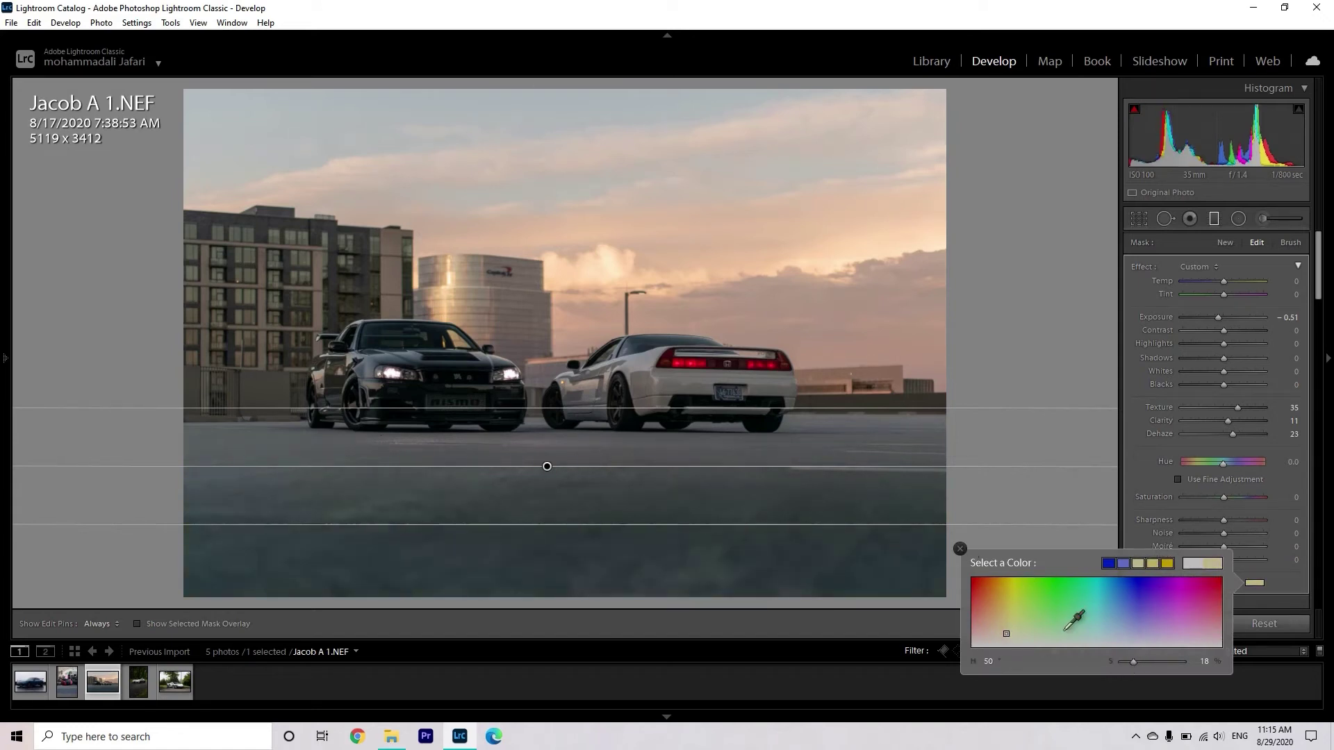
{"action": "left_click_drag", "start_coordinate": [1005, 631], "coordinate": [997, 647]}
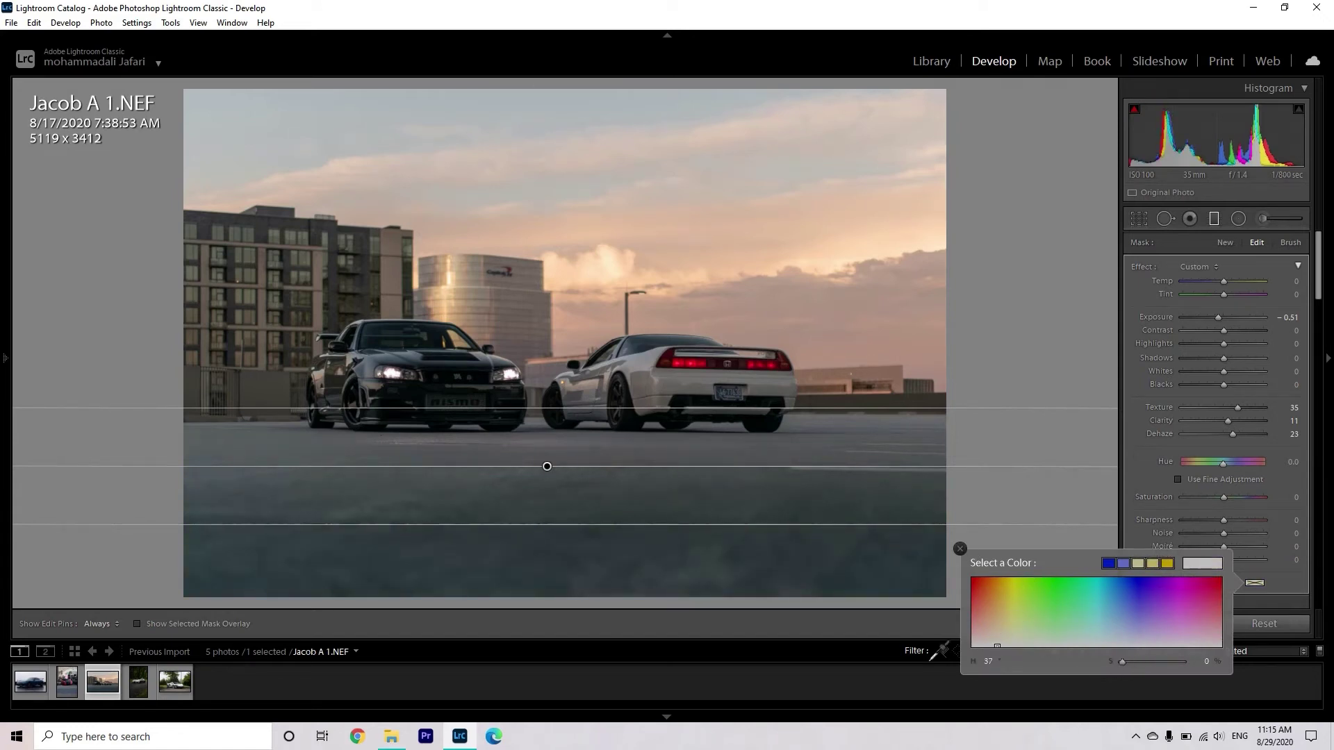
{"action": "left_click", "coordinate": [960, 549]}
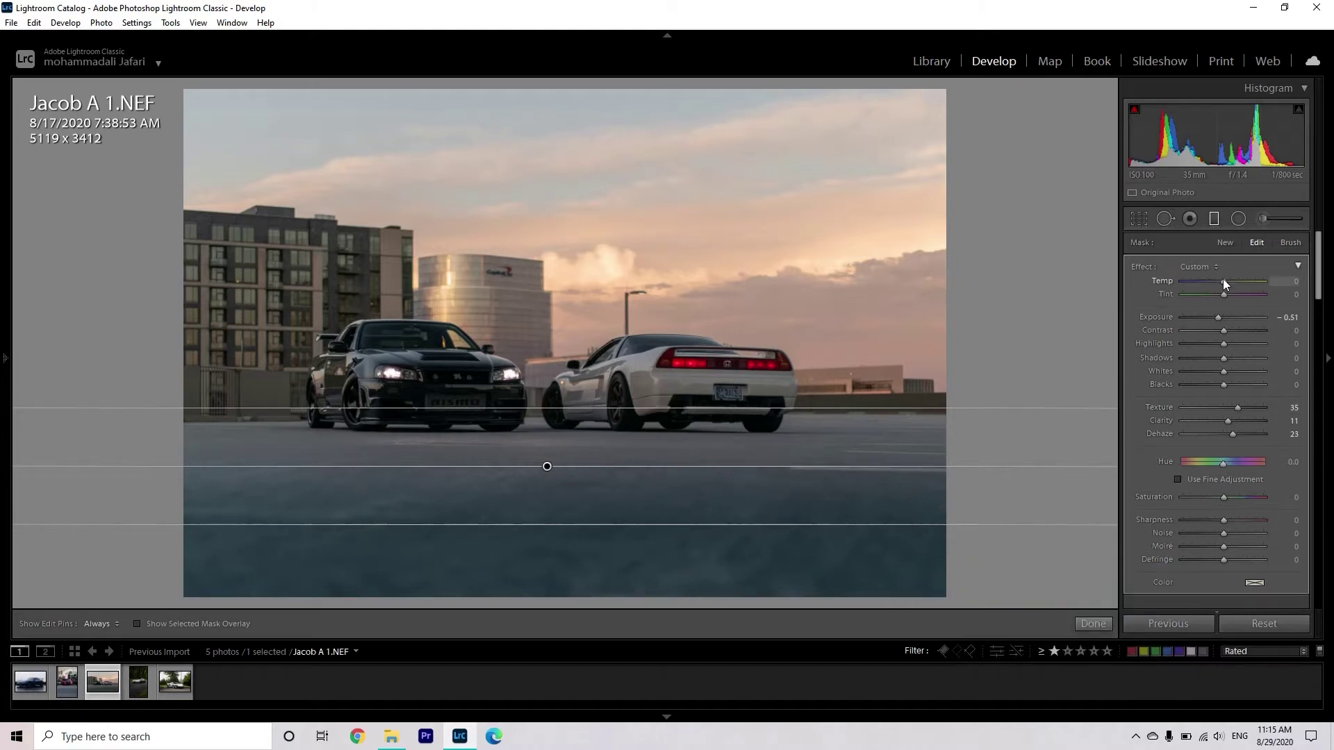
Set the pavement filter's Temp to 13, Contrast to 8, Blacks to −1 and Saturation to −35
{"action": "left_click_drag", "start_coordinate": [1224, 280], "coordinate": [1227, 278]}
{"action": "left_click_drag", "start_coordinate": [1227, 278], "coordinate": [1228, 278]}
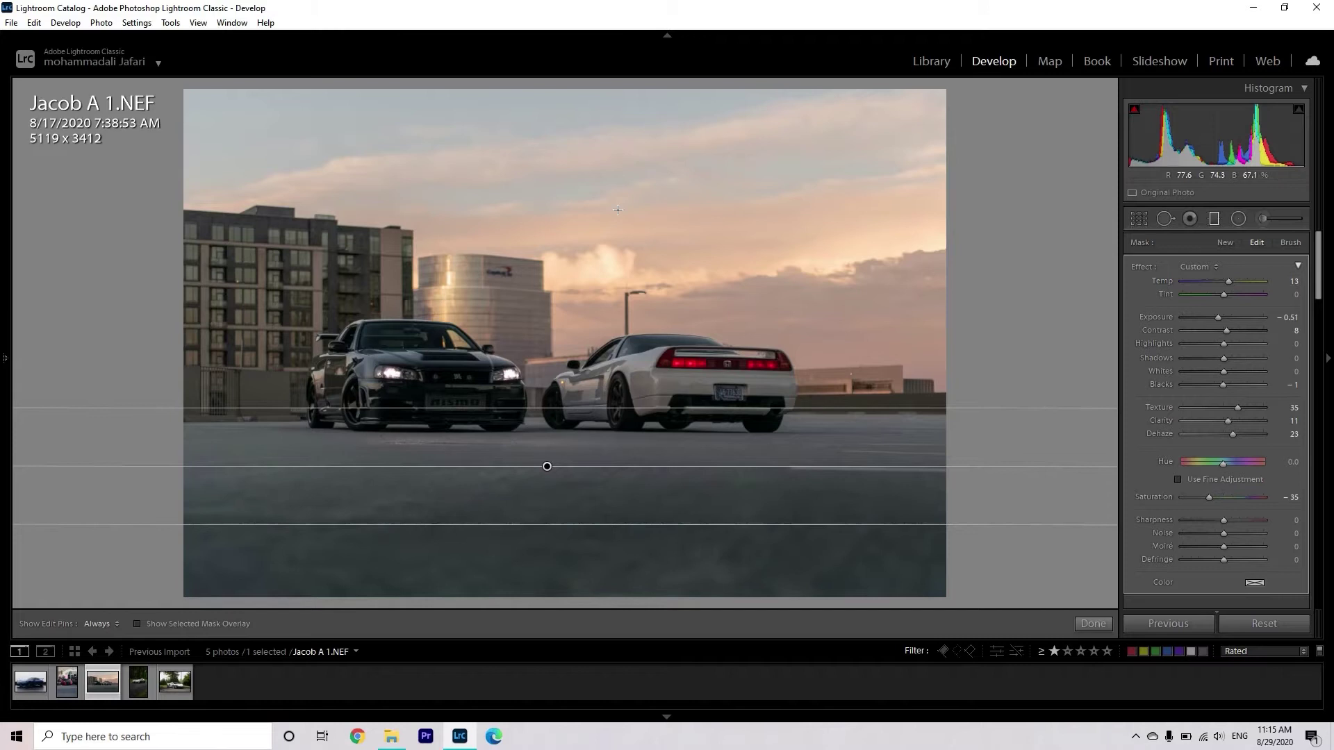
Add a second graduated filter over the sky, widen its transition upward and tilt it to slope gently across the horizon
{"action": "left_click_drag", "start_coordinate": [578, 251], "coordinate": [575, 373]}
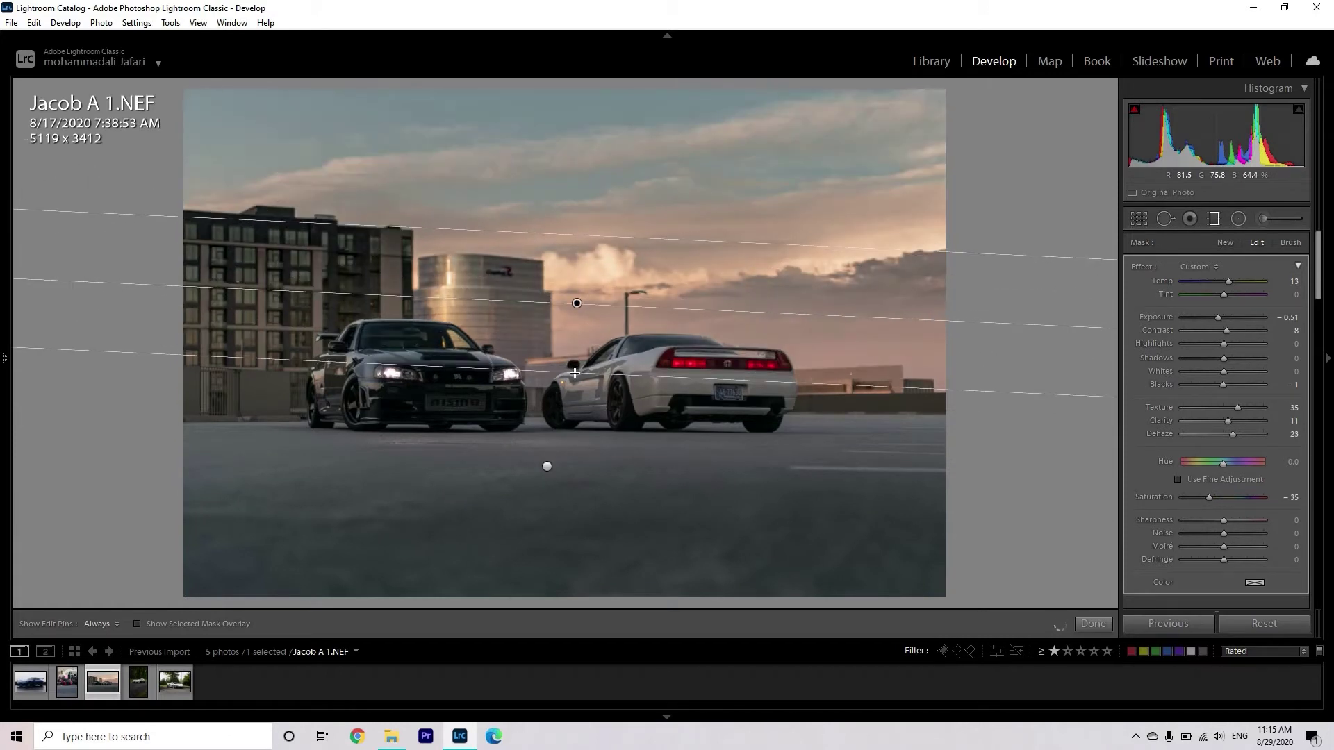
{"action": "left_click_drag", "start_coordinate": [581, 247], "coordinate": [581, 268]}
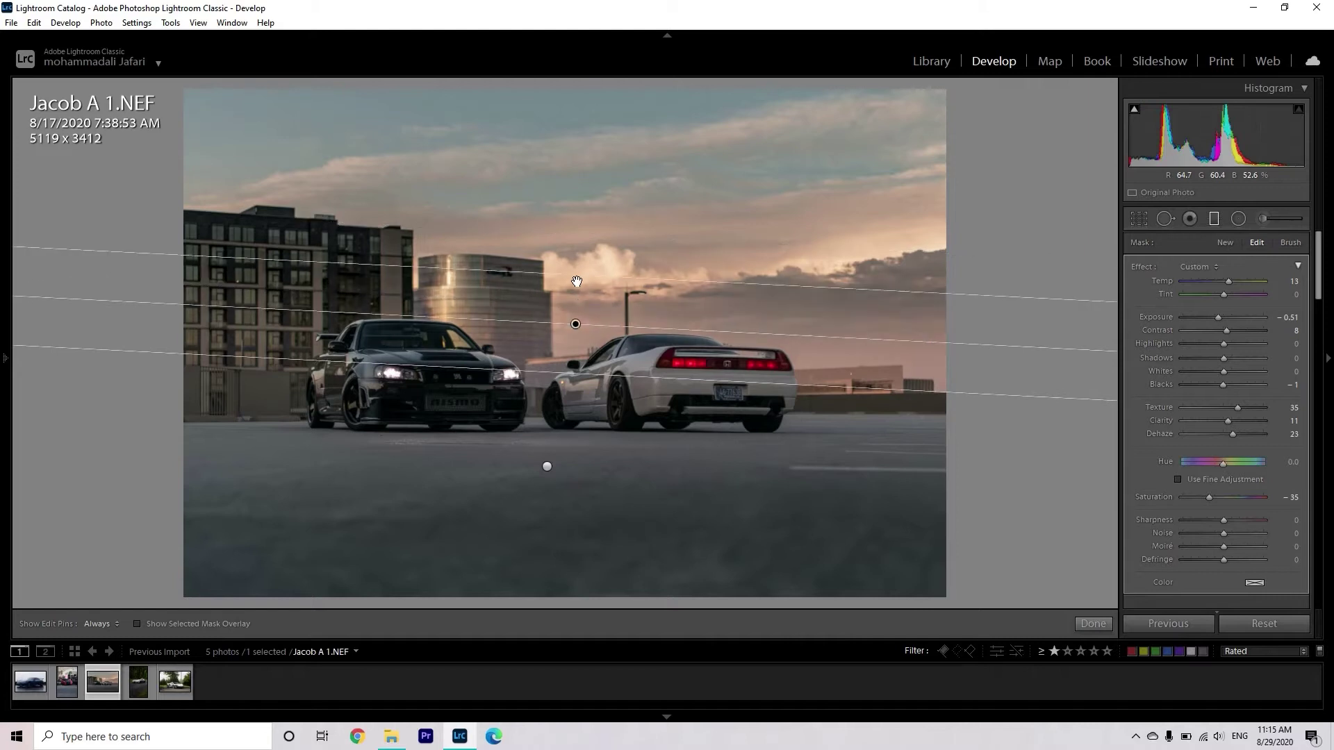
{"action": "left_click_drag", "start_coordinate": [576, 316], "coordinate": [631, 314]}
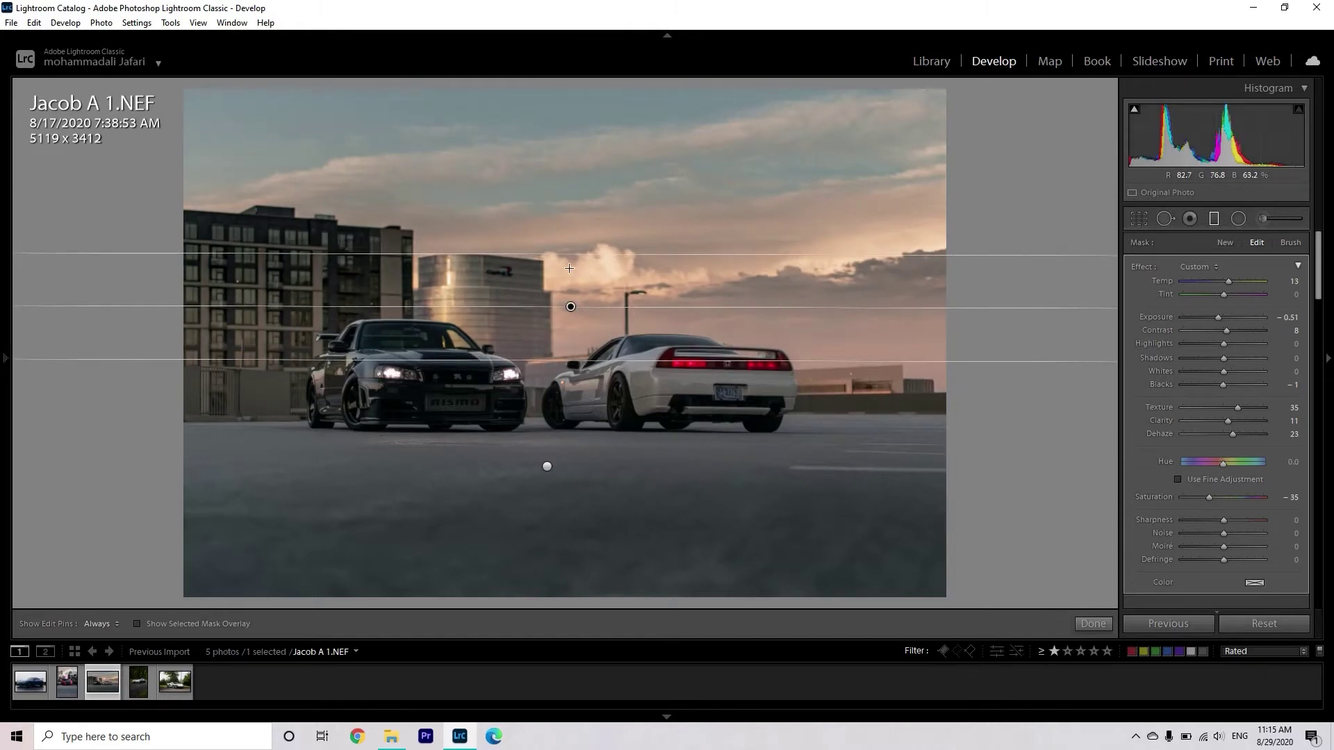
{"action": "left_click_drag", "start_coordinate": [575, 254], "coordinate": [578, 219]}
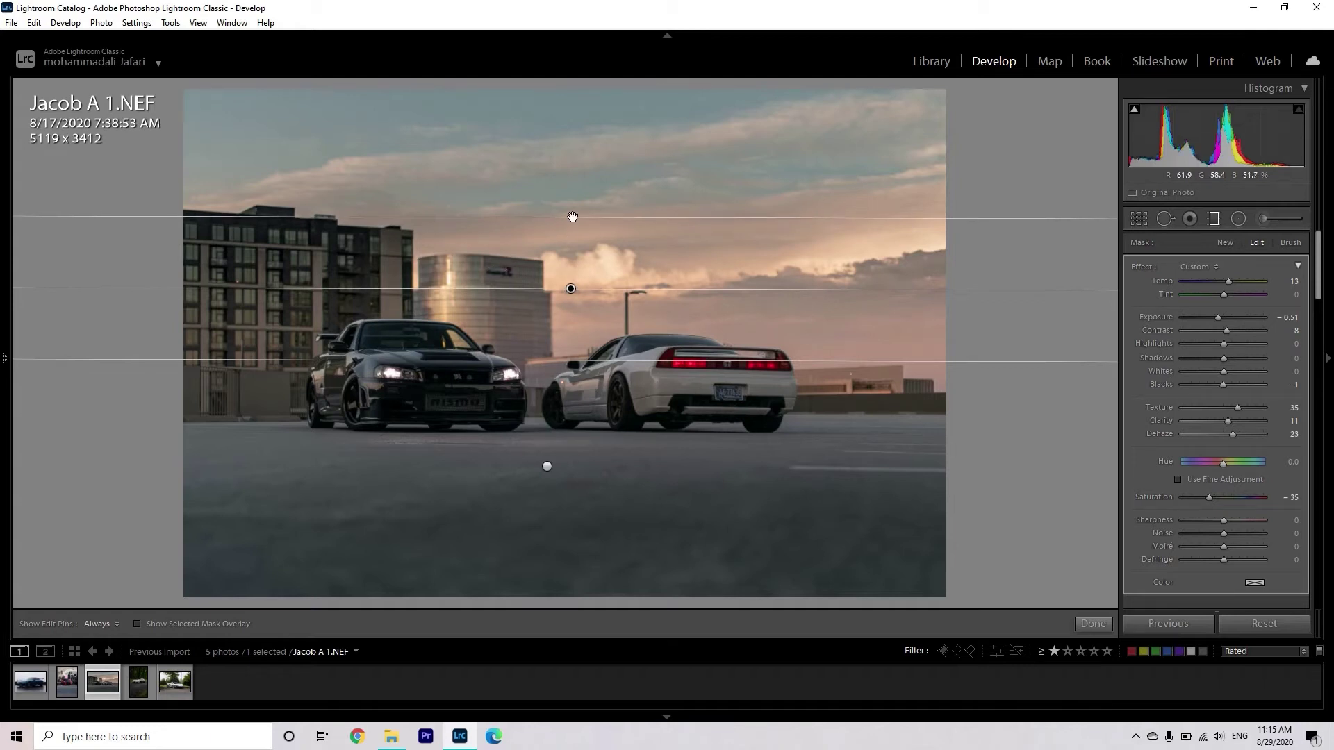
{"action": "left_click_drag", "start_coordinate": [572, 217], "coordinate": [577, 206]}
{"action": "left_click_drag", "start_coordinate": [641, 287], "coordinate": [672, 292]}
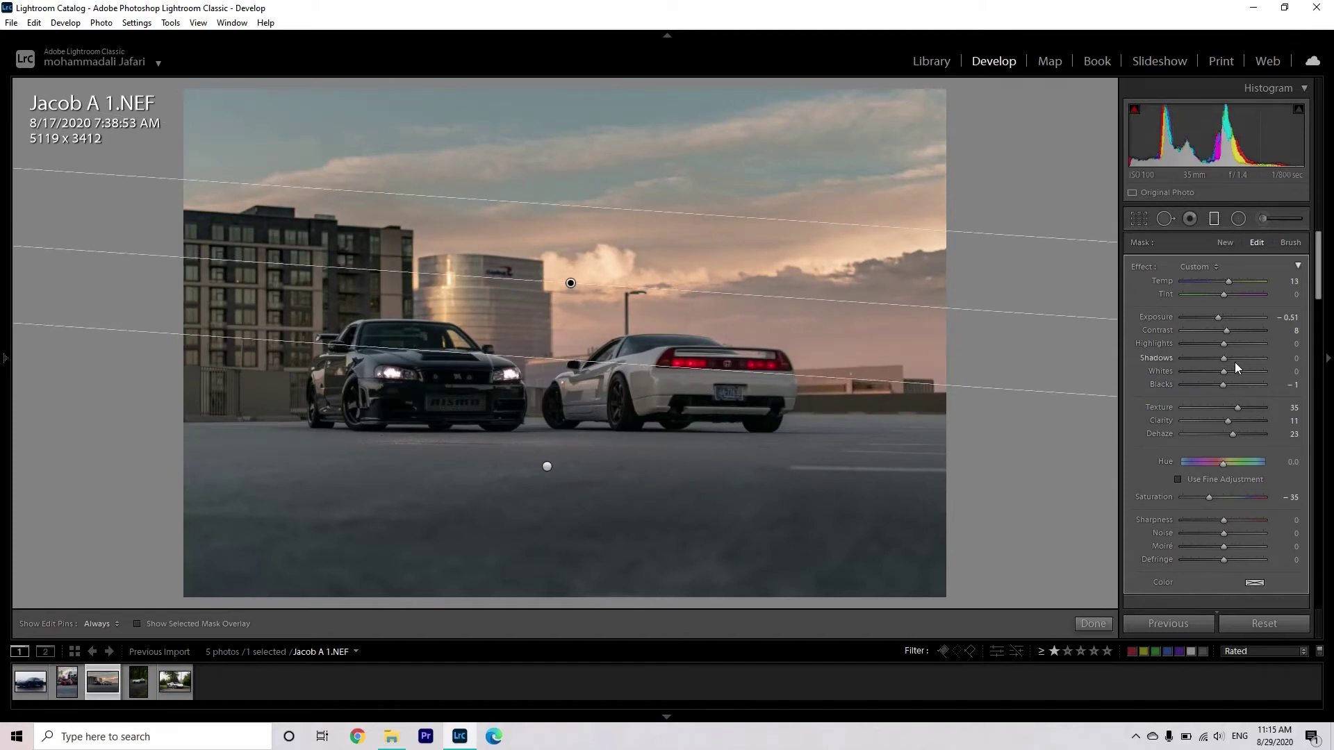
Set the sky filter's Shadows to 33 and Exposure to −0.38, and fine-tune its Dehaze
{"action": "left_click_drag", "start_coordinate": [1224, 358], "coordinate": [1223, 319]}
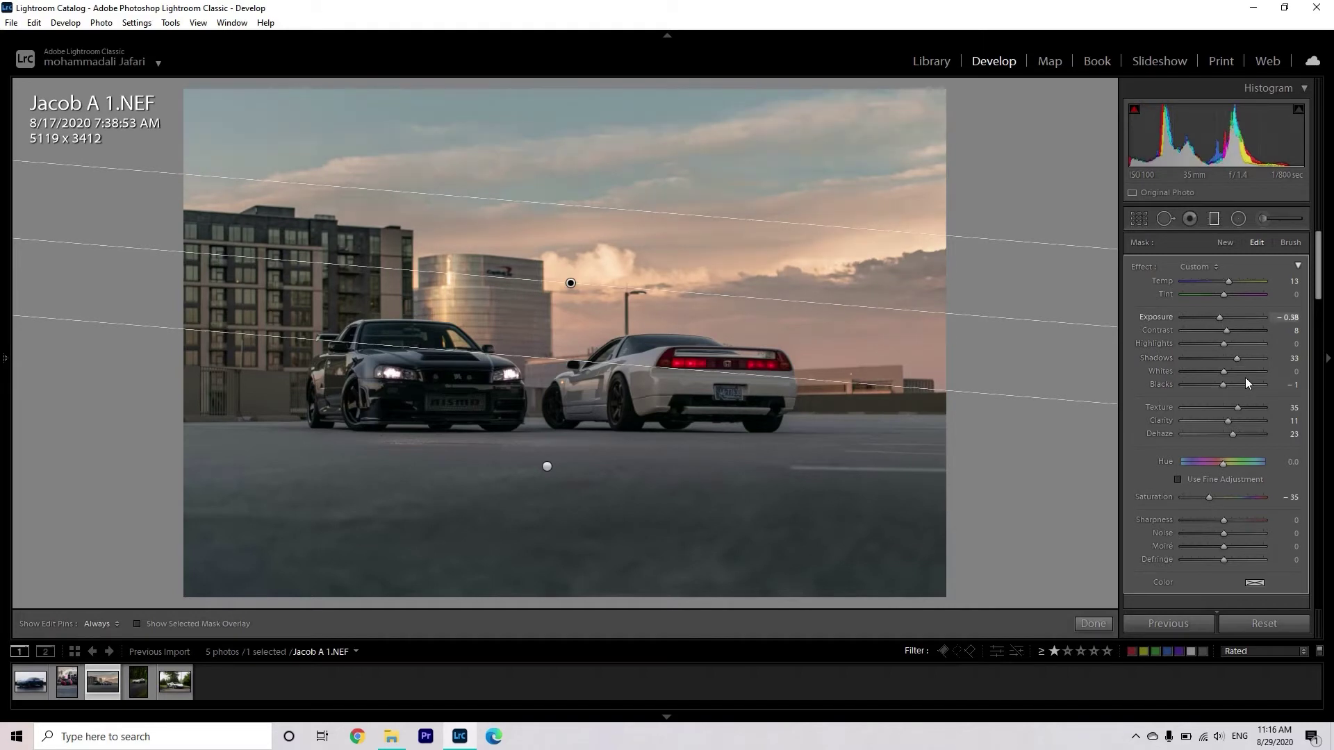
{"action": "left_click_drag", "start_coordinate": [1239, 436], "coordinate": [1232, 436]}
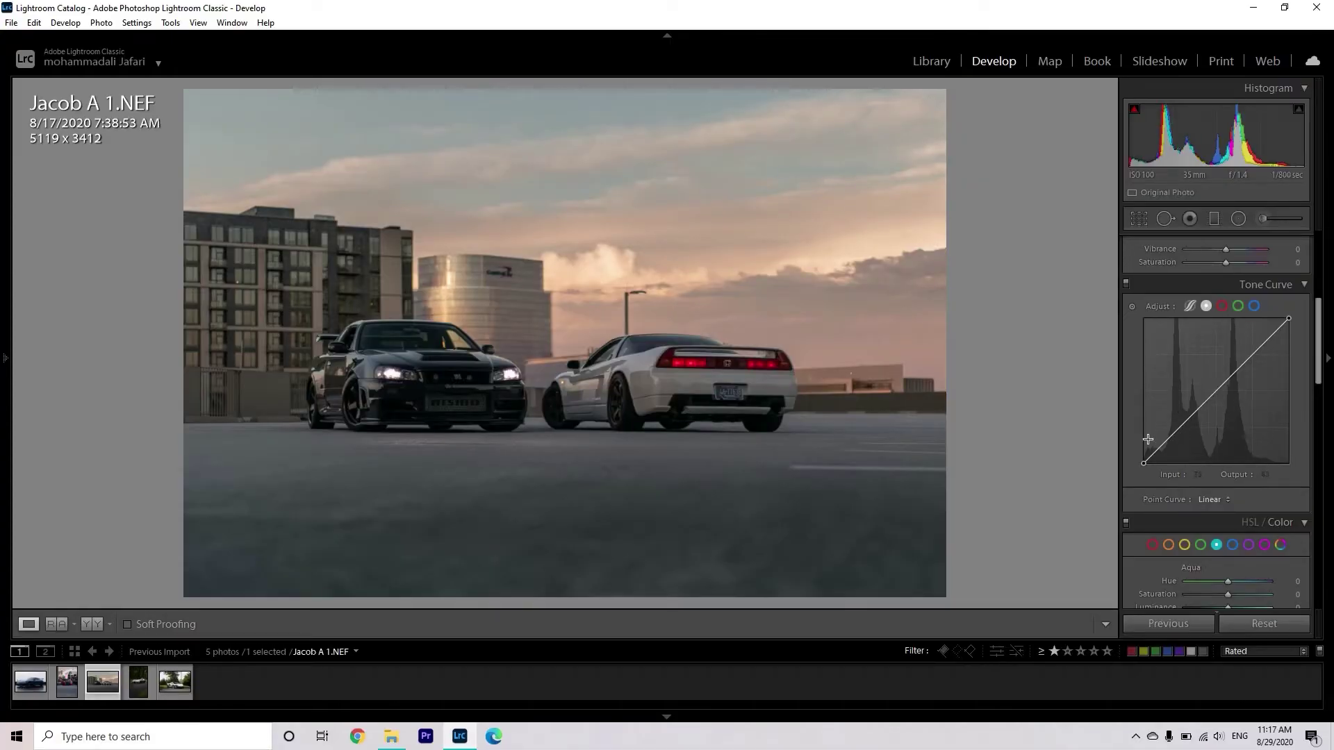
Shape the RGB tone curve into a soft S with a 61/57 shadow point, 12/20 black point, 127/128 midpoint and raised upper tones
{"action": "left_click_drag", "start_coordinate": [1177, 427], "coordinate": [1178, 431]}
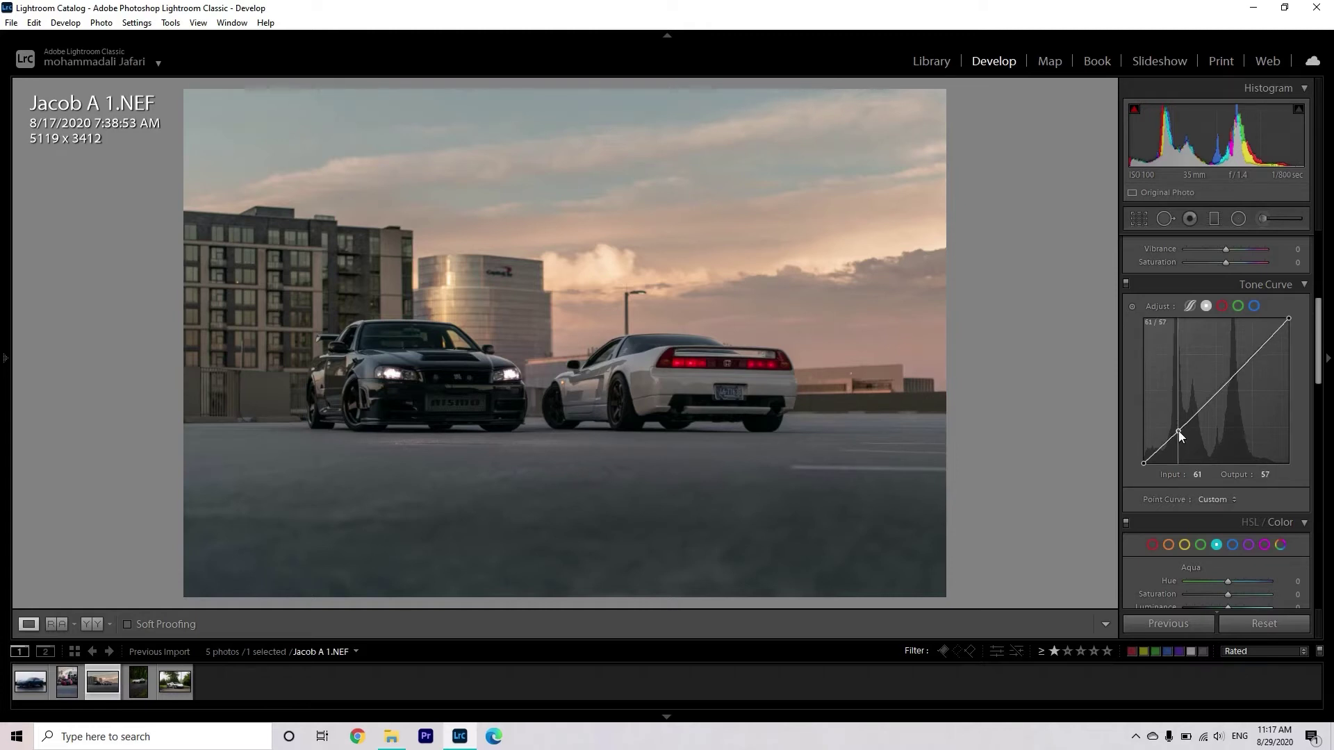
{"action": "left_click_drag", "start_coordinate": [1144, 460], "coordinate": [1151, 452]}
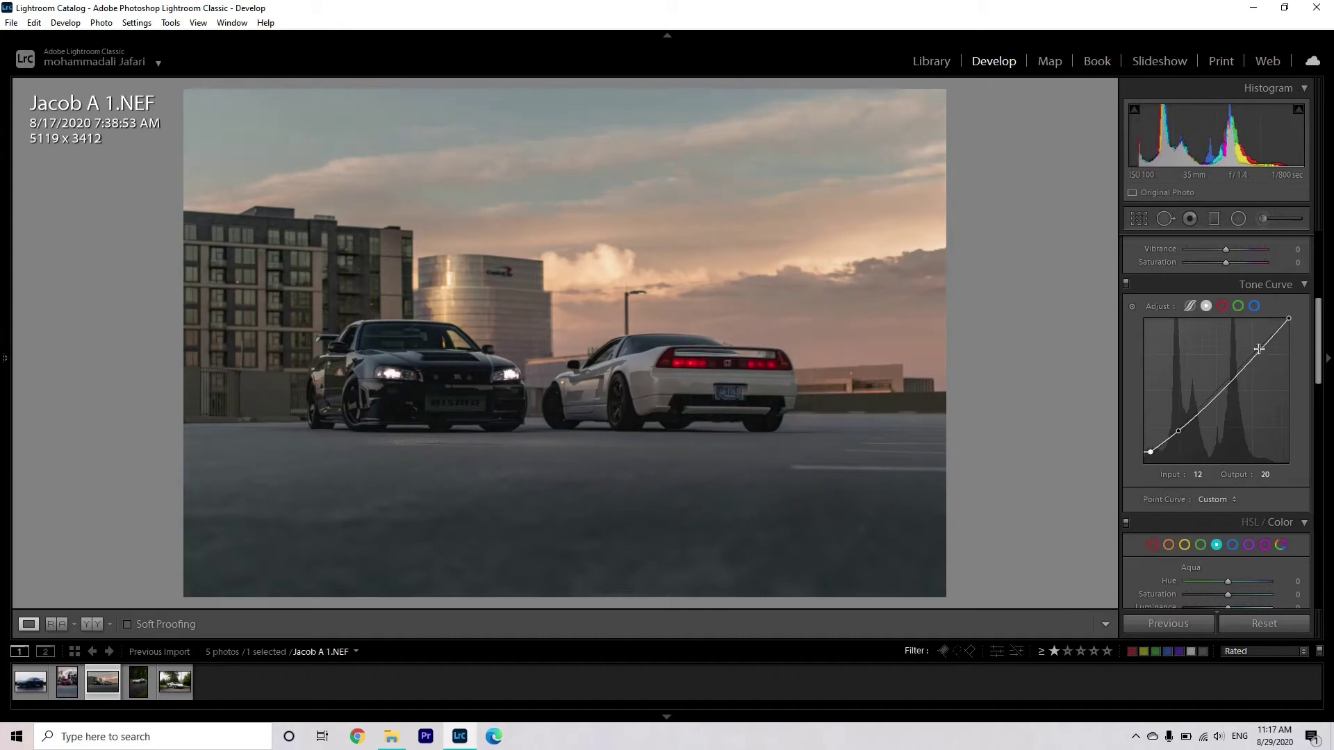
{"action": "left_click_drag", "start_coordinate": [1254, 355], "coordinate": [1290, 326]}
{"action": "left_click_drag", "start_coordinate": [1216, 390], "coordinate": [1216, 390]}
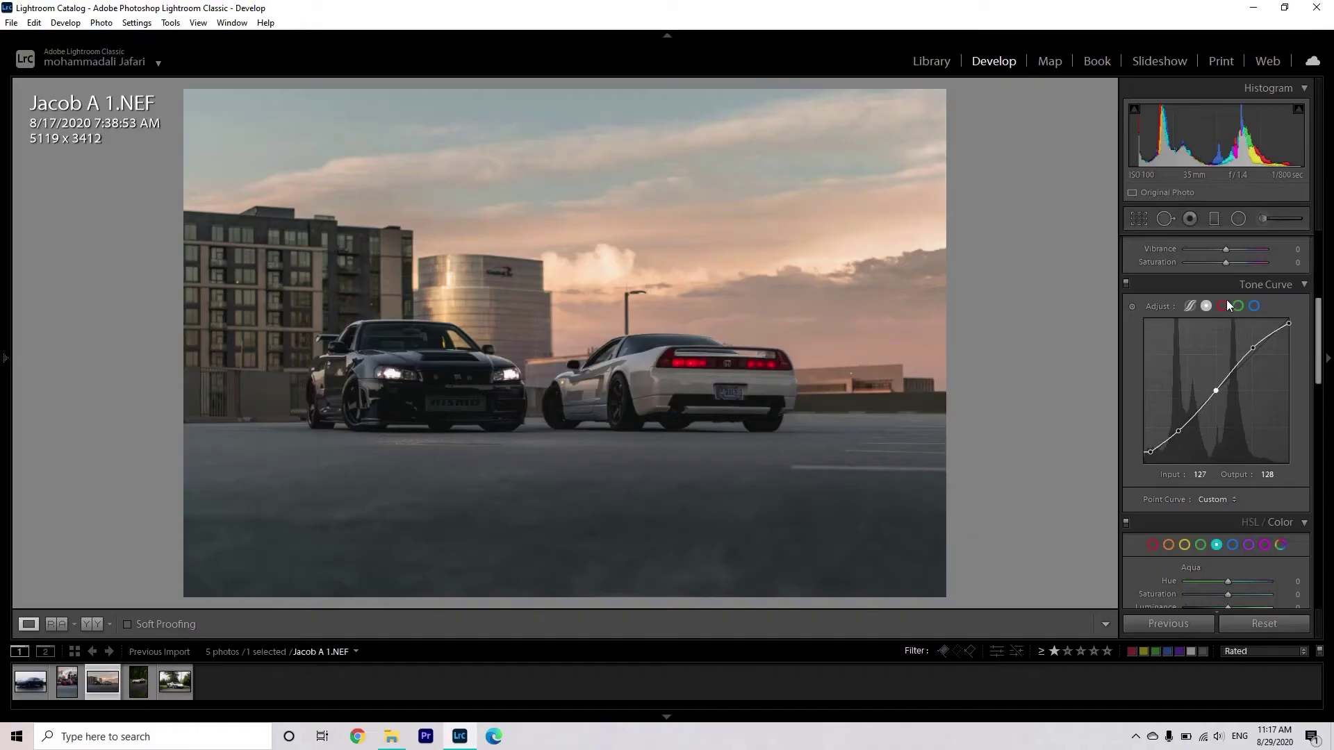
Lift the black point of the red channel's tone curve to an output of 4
{"action": "left_click", "coordinate": [1221, 306]}
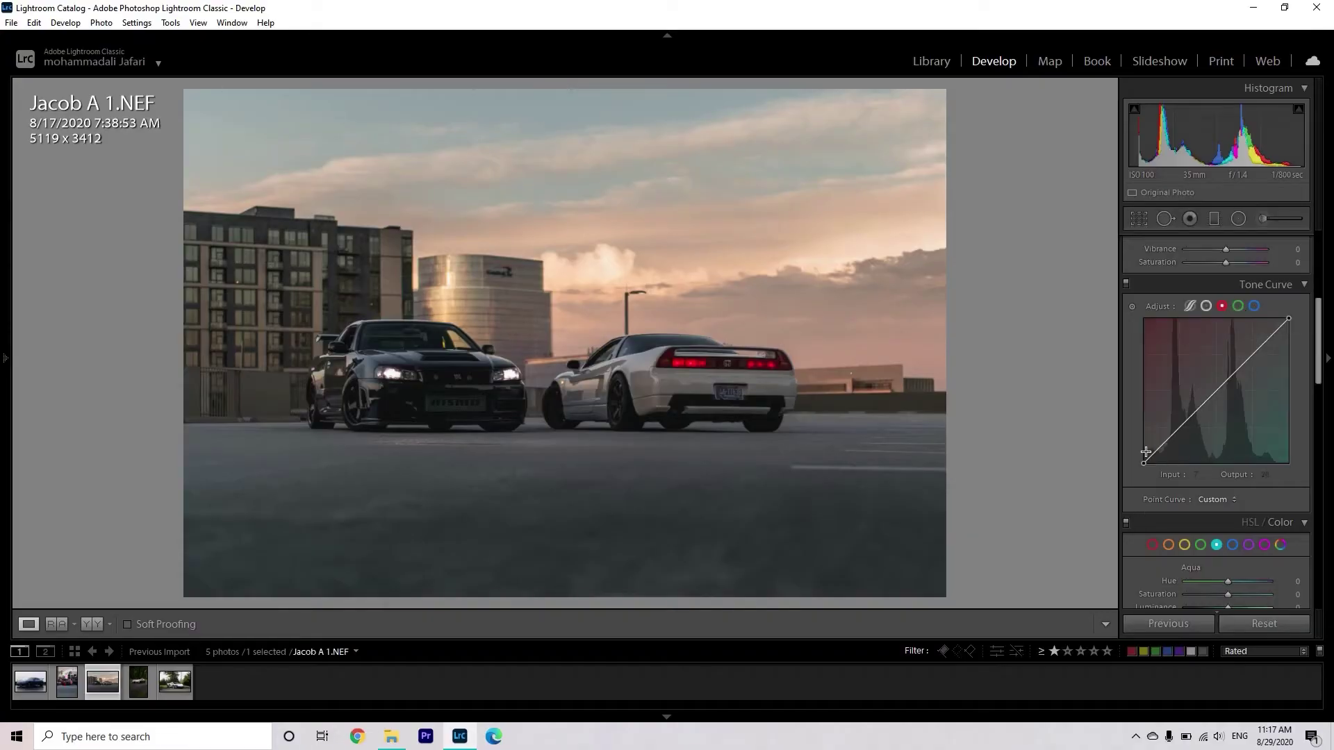
{"action": "left_click_drag", "start_coordinate": [1143, 462], "coordinate": [1144, 461]}
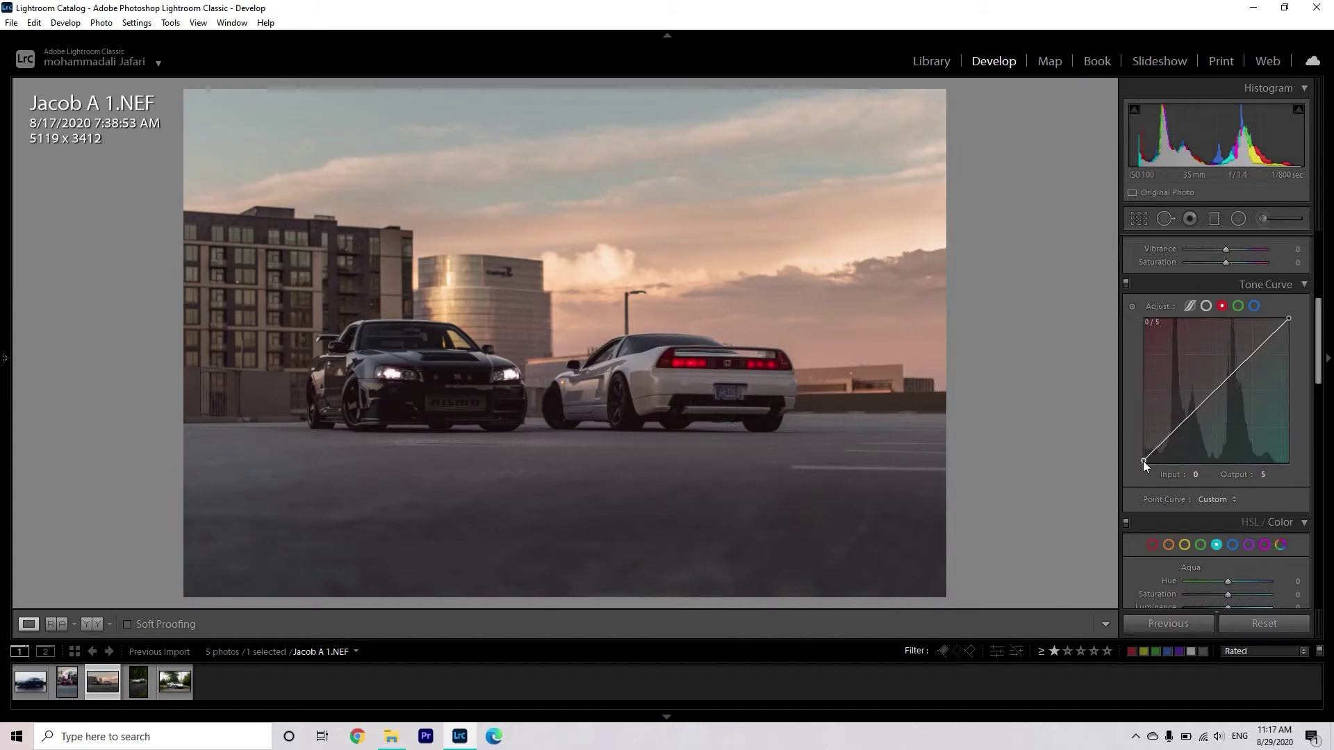
{"action": "key", "text": "Down"}
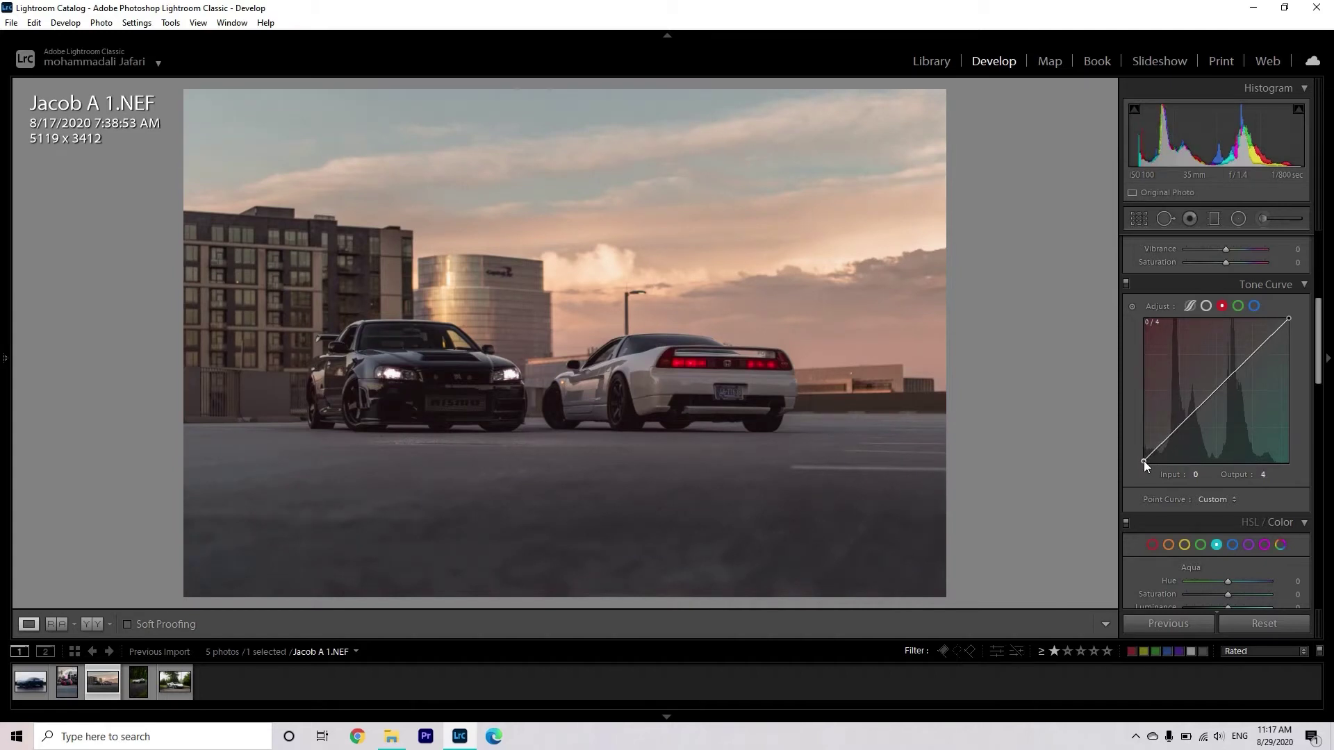
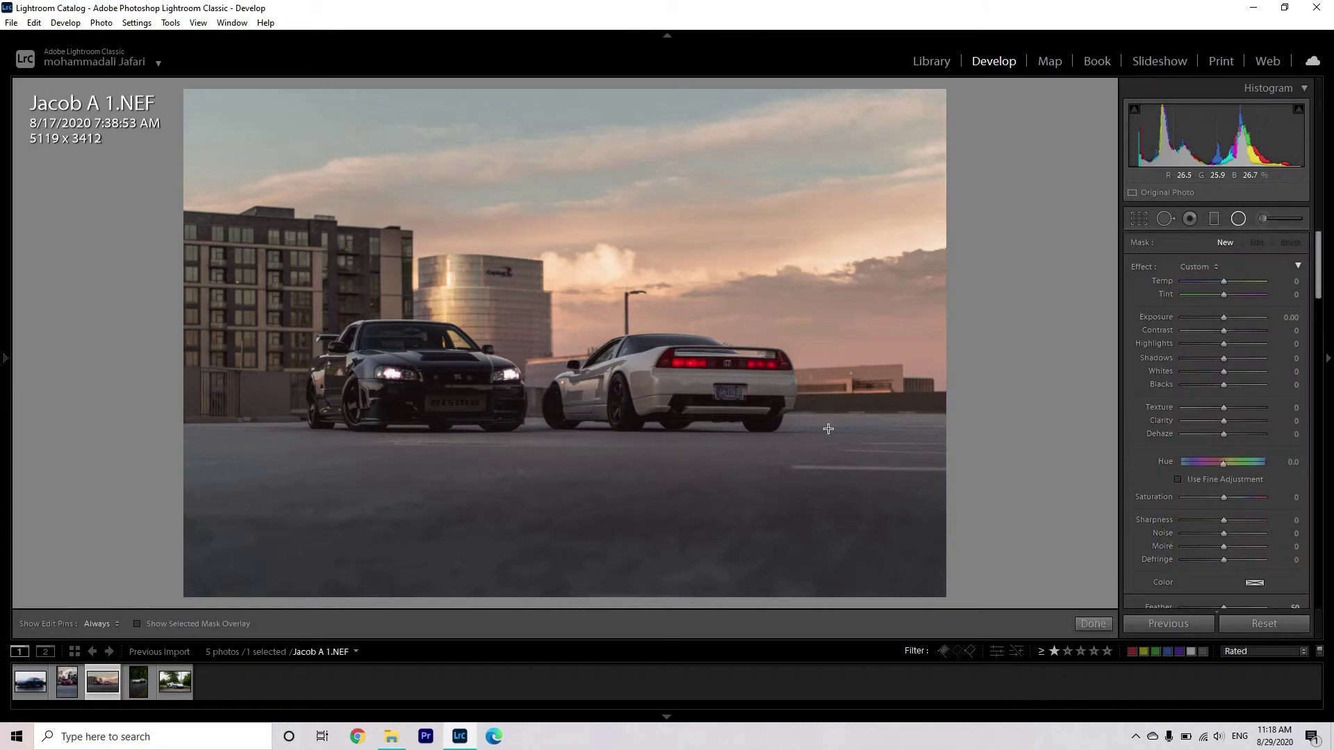
Add a slightly flattened radial filter around both cars, inverted to affect the inside, and check its coverage with the mask overlay
{"action": "left_click_drag", "start_coordinate": [549, 386], "coordinate": [838, 485]}
{"action": "scroll", "coordinate": [1231, 490], "scroll_direction": "down", "scroll_amount": 3}
{"action": "left_click", "coordinate": [1177, 517]}
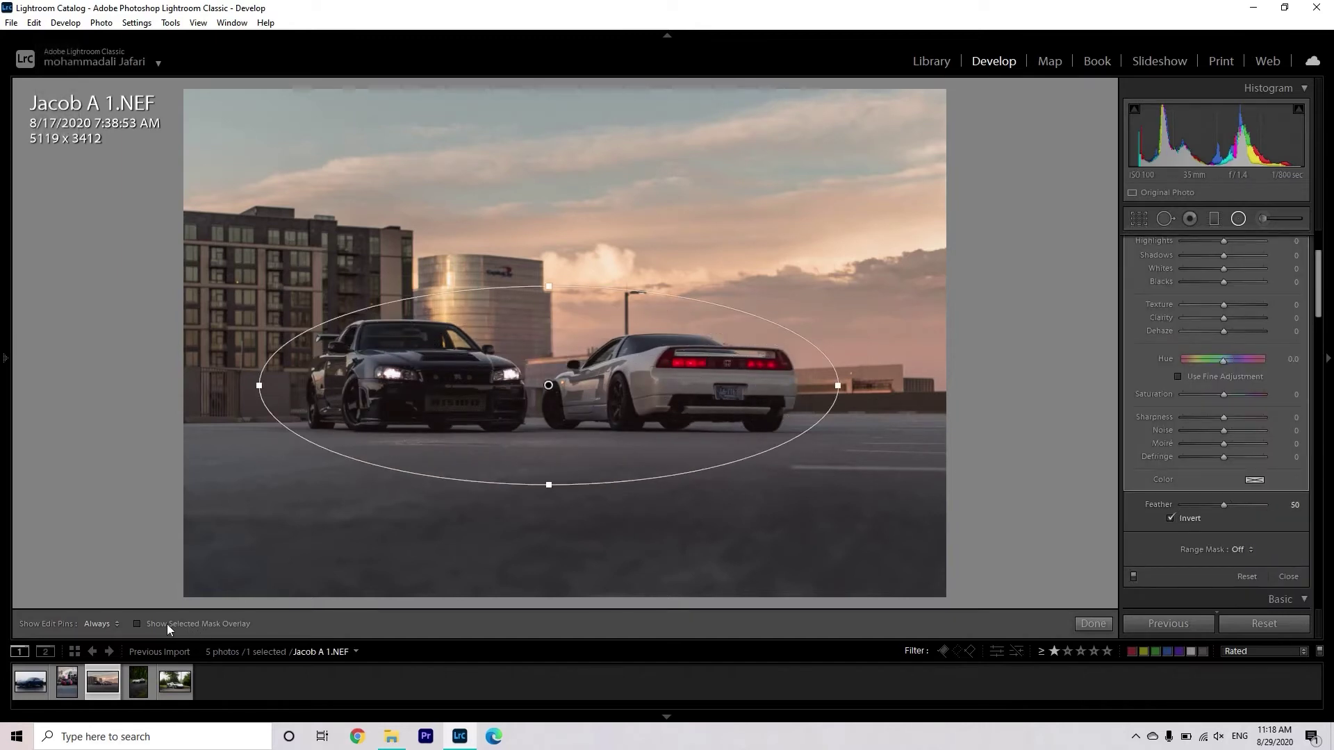
{"action": "key", "text": "o"}
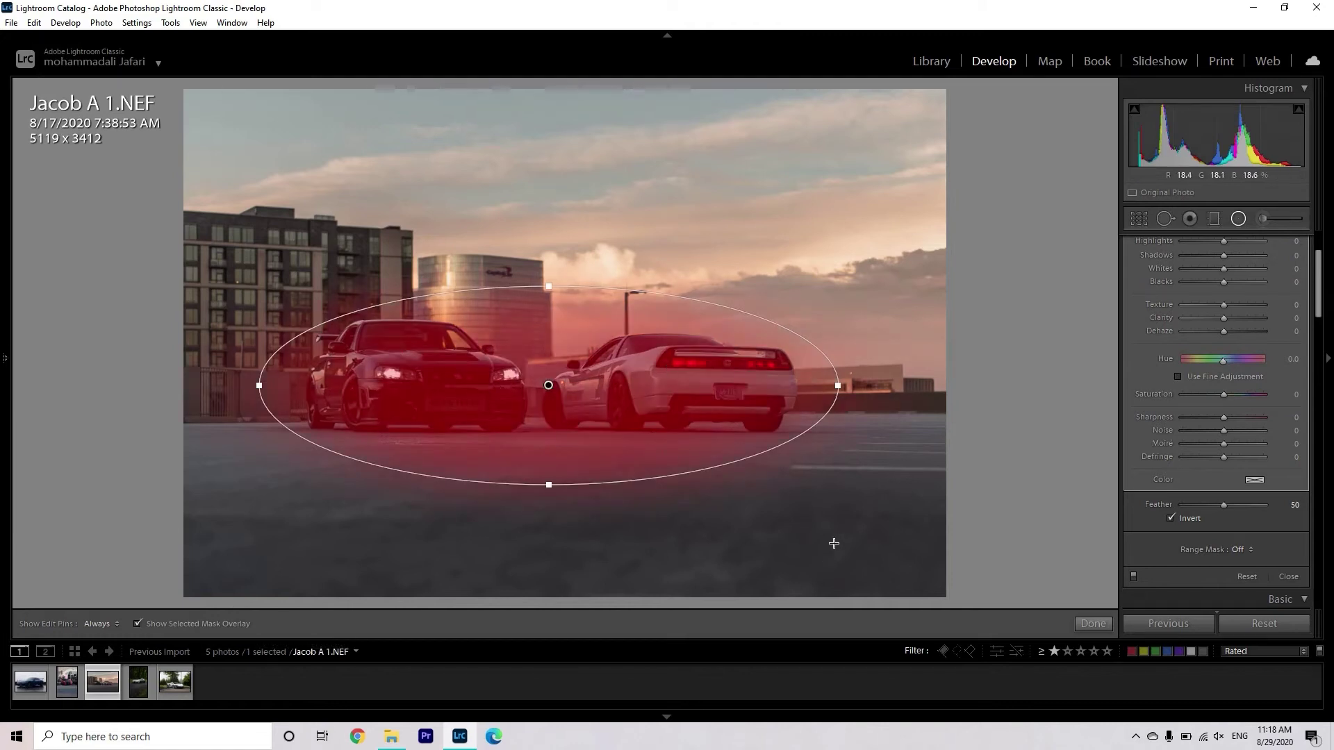
{"action": "left_click", "coordinate": [1197, 518]}
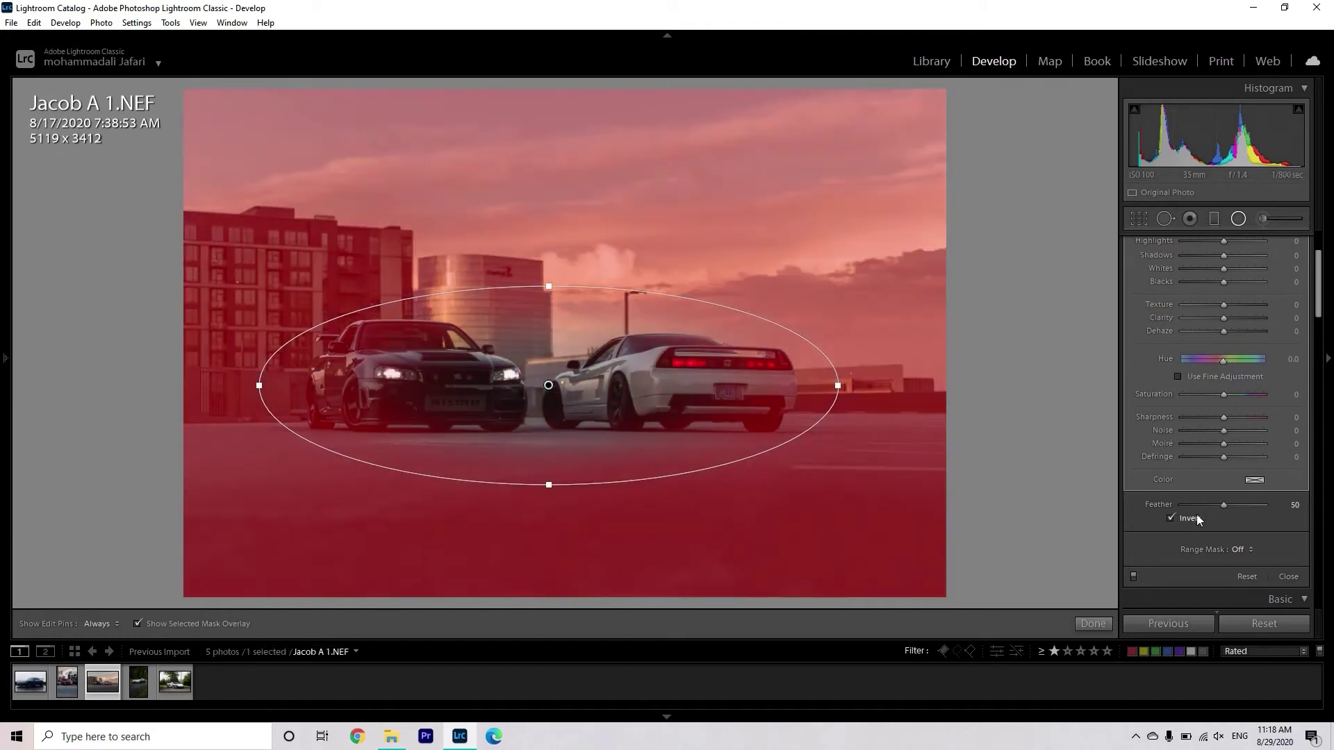
{"action": "left_click", "coordinate": [1196, 518]}
{"action": "scroll", "coordinate": [1243, 389], "scroll_direction": "up", "scroll_amount": 3}
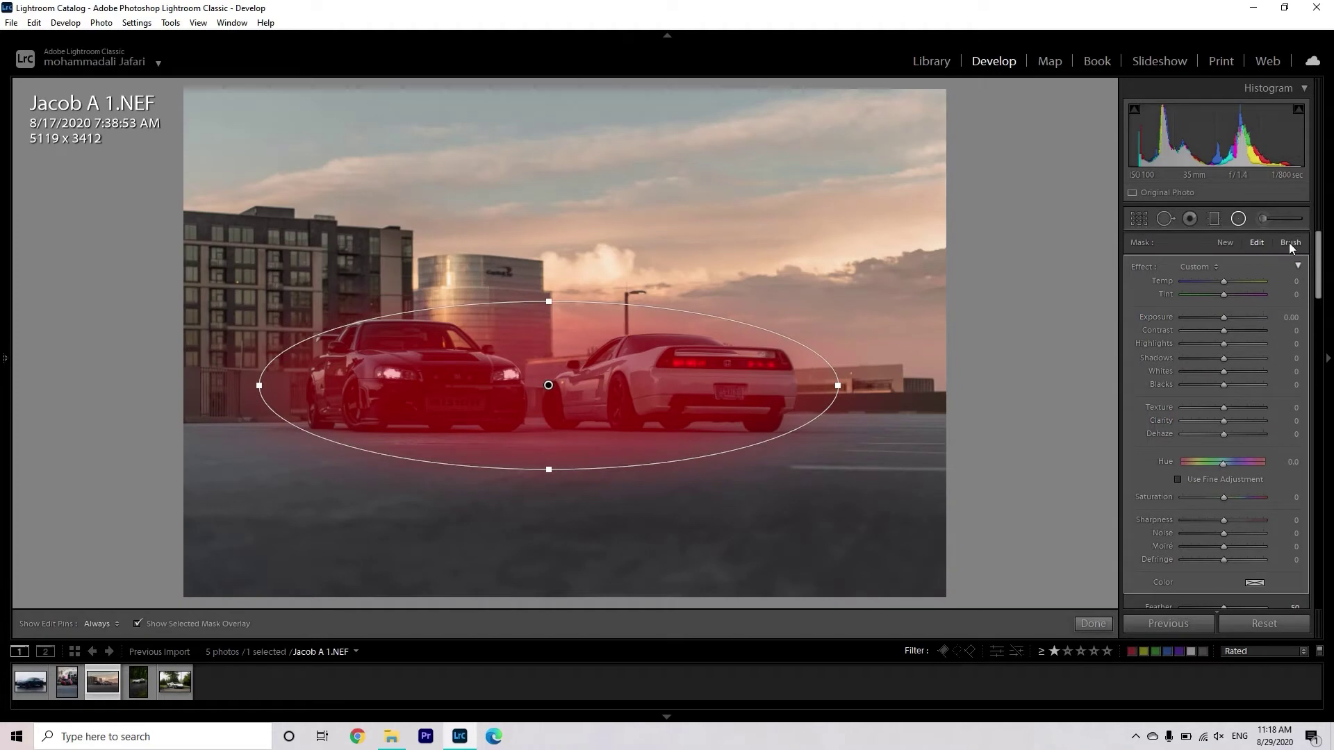
Erase the radial filter's mask from the pavement below the cars, then hide the mask overlay
{"action": "left_click", "coordinate": [1289, 244]}
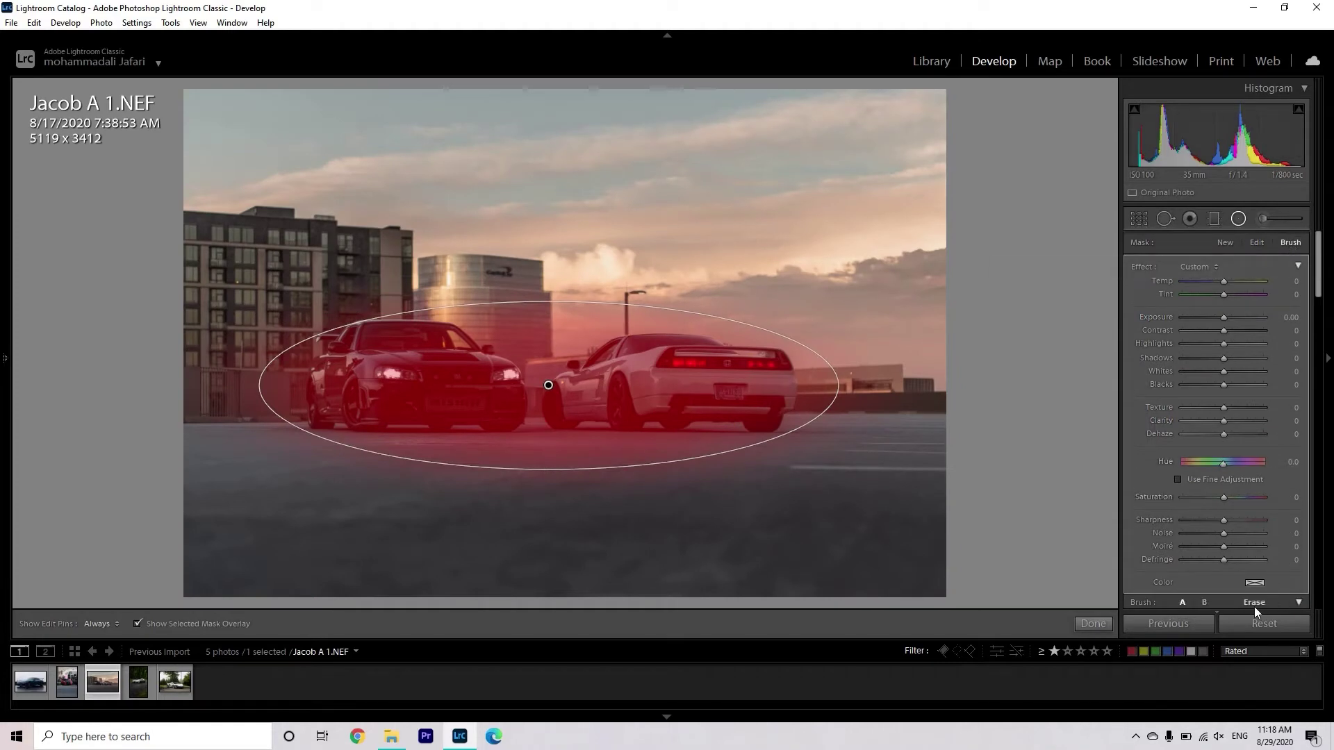
{"action": "key", "text": "h"}
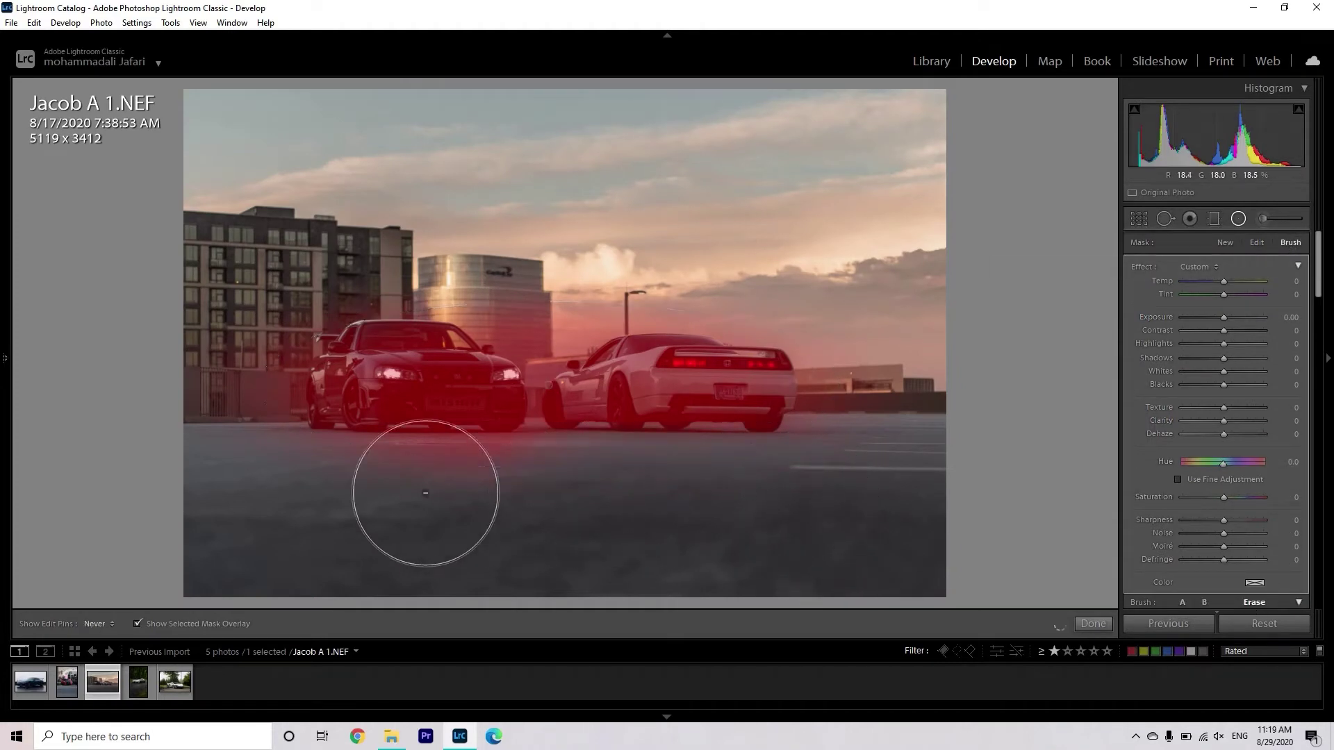
{"action": "key", "text": "h"}
{"action": "left_click", "coordinate": [548, 386]}
{"action": "key", "text": "o"}
Set the car radial filter's Shadows to 21, Clarity to 9, Blacks to −9 and Exposure to 0.05
{"action": "left_click_drag", "start_coordinate": [1227, 357], "coordinate": [1231, 360]}
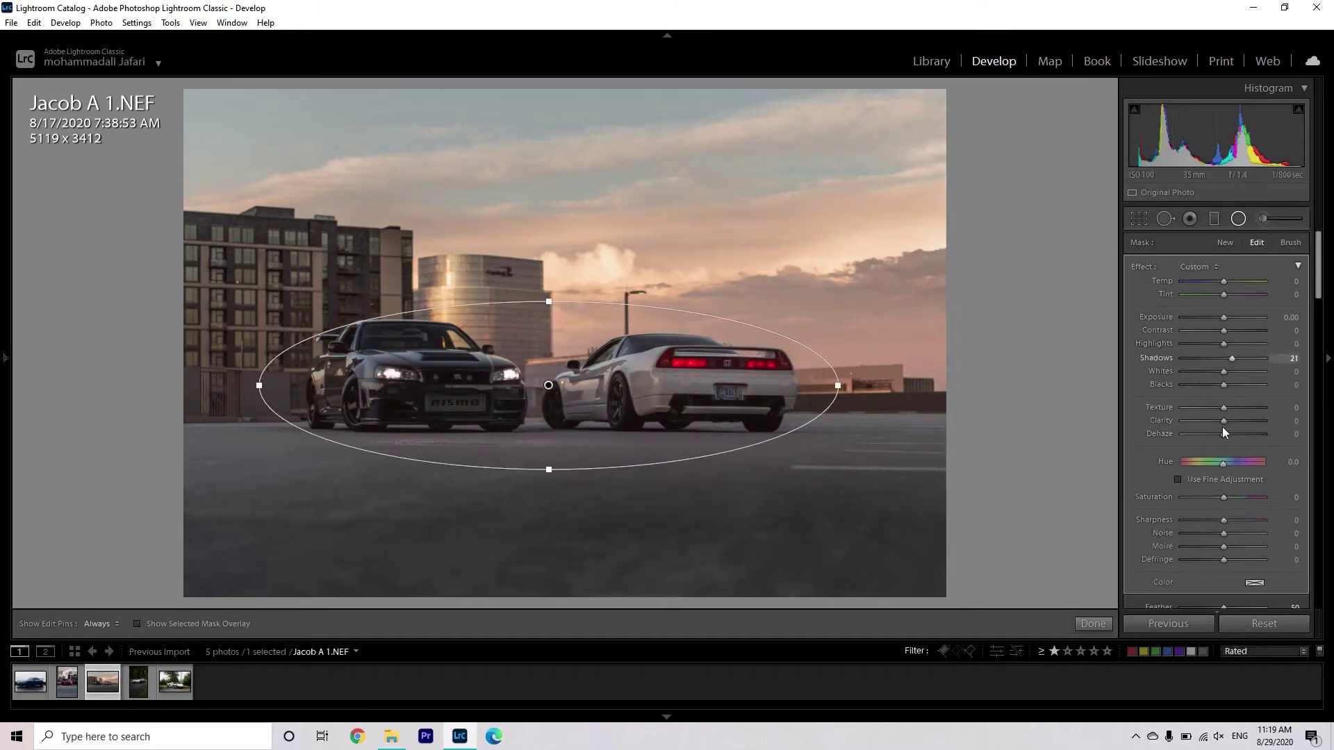
{"action": "left_click_drag", "start_coordinate": [1224, 420], "coordinate": [1220, 386]}
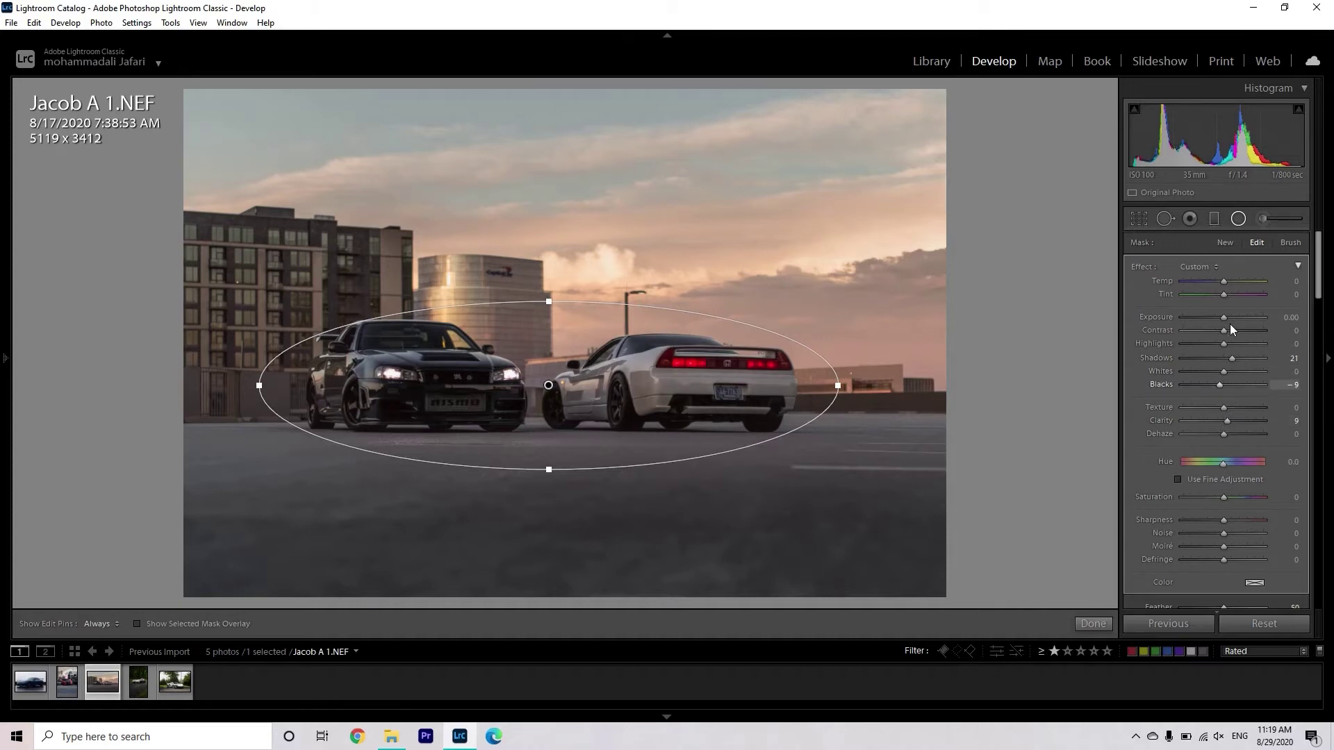
{"action": "left_click_drag", "start_coordinate": [1222, 318], "coordinate": [1224, 318]}
{"action": "left_click", "coordinate": [1289, 317]}
{"action": "type", "text": "0."}
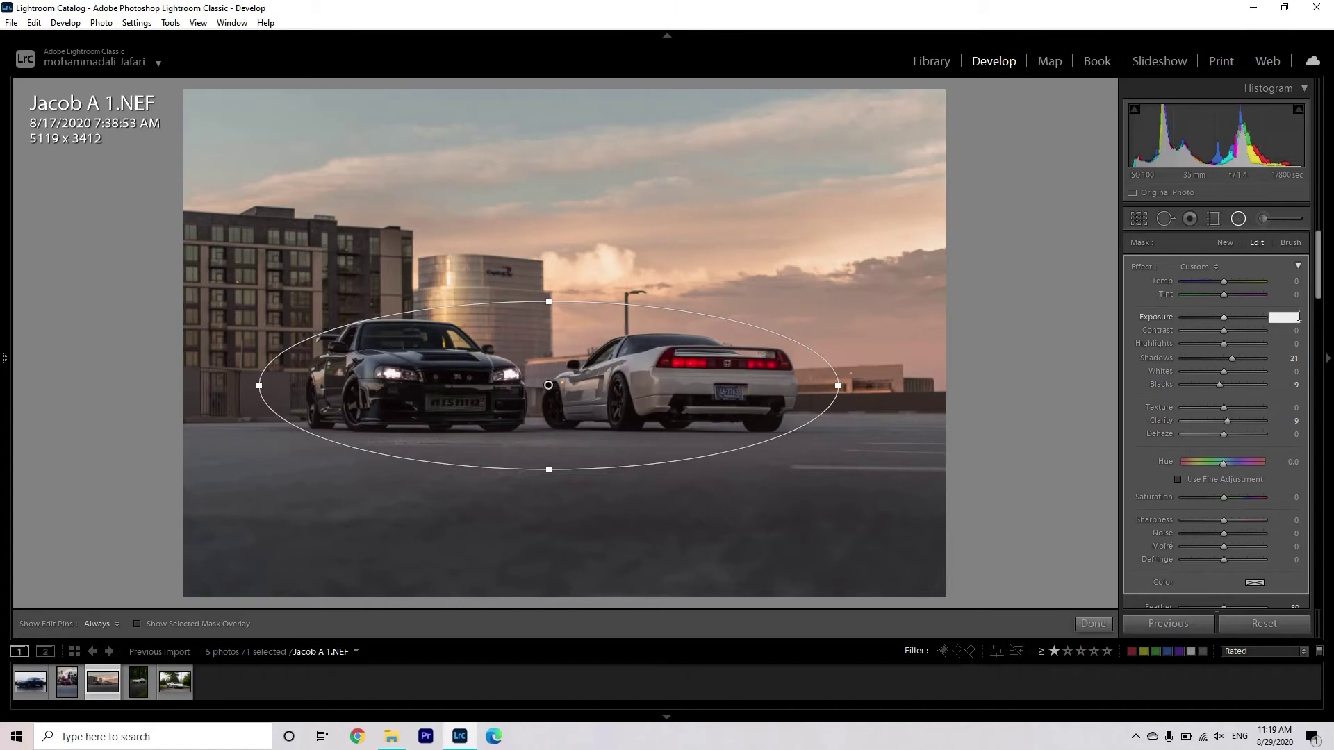
{"action": "type", "text": "05"}
{"action": "key", "text": "Return"}
{"action": "key", "text": "Return"}
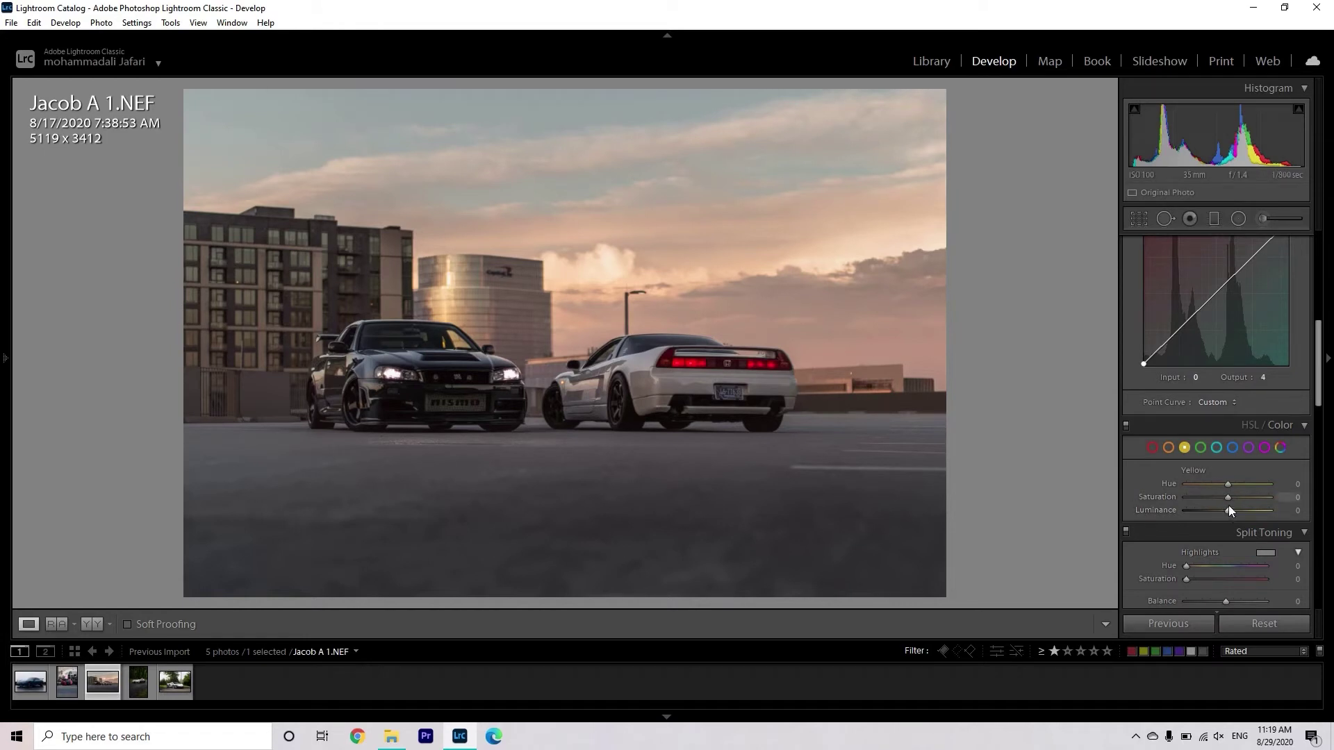
Set the yellow Saturation to +7, and the blue Saturation to +17 and Luminance to −25
{"action": "left_click_drag", "start_coordinate": [1226, 498], "coordinate": [1231, 498]}
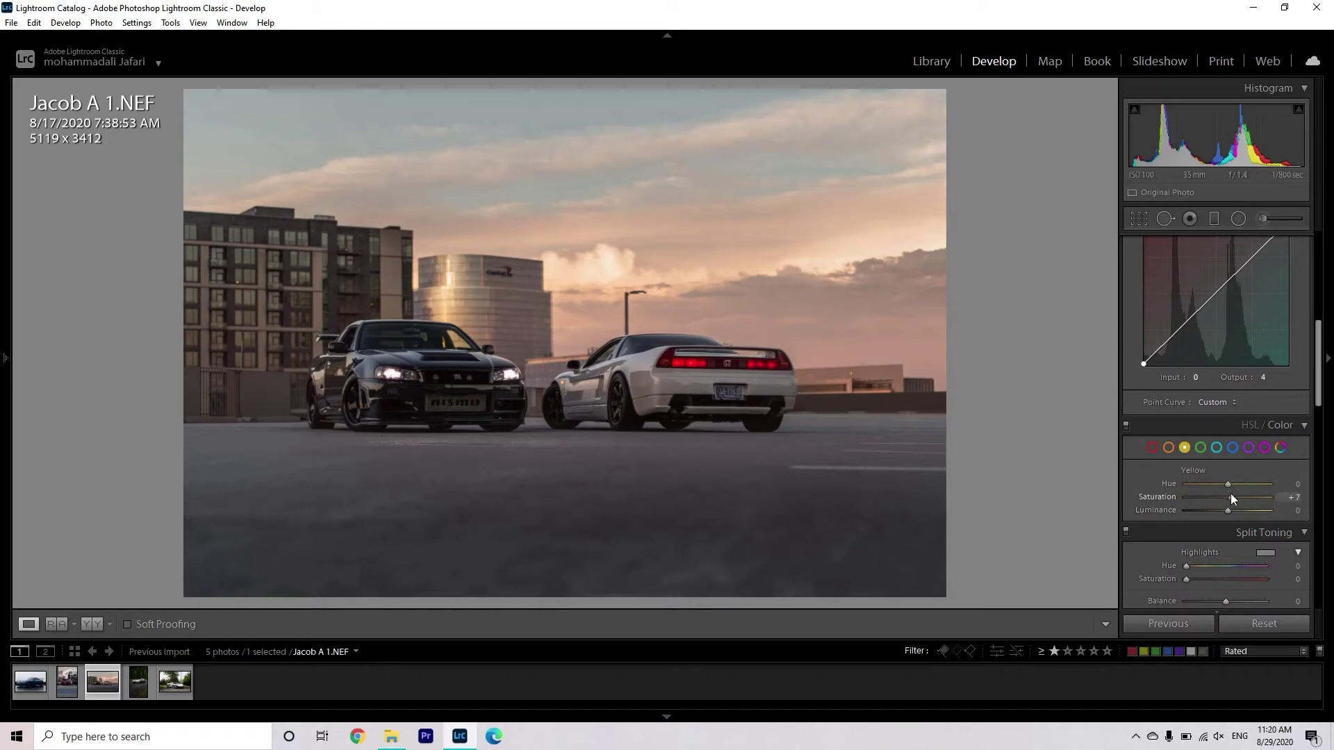
{"action": "left_click", "coordinate": [1167, 447]}
{"action": "left_click", "coordinate": [1233, 447]}
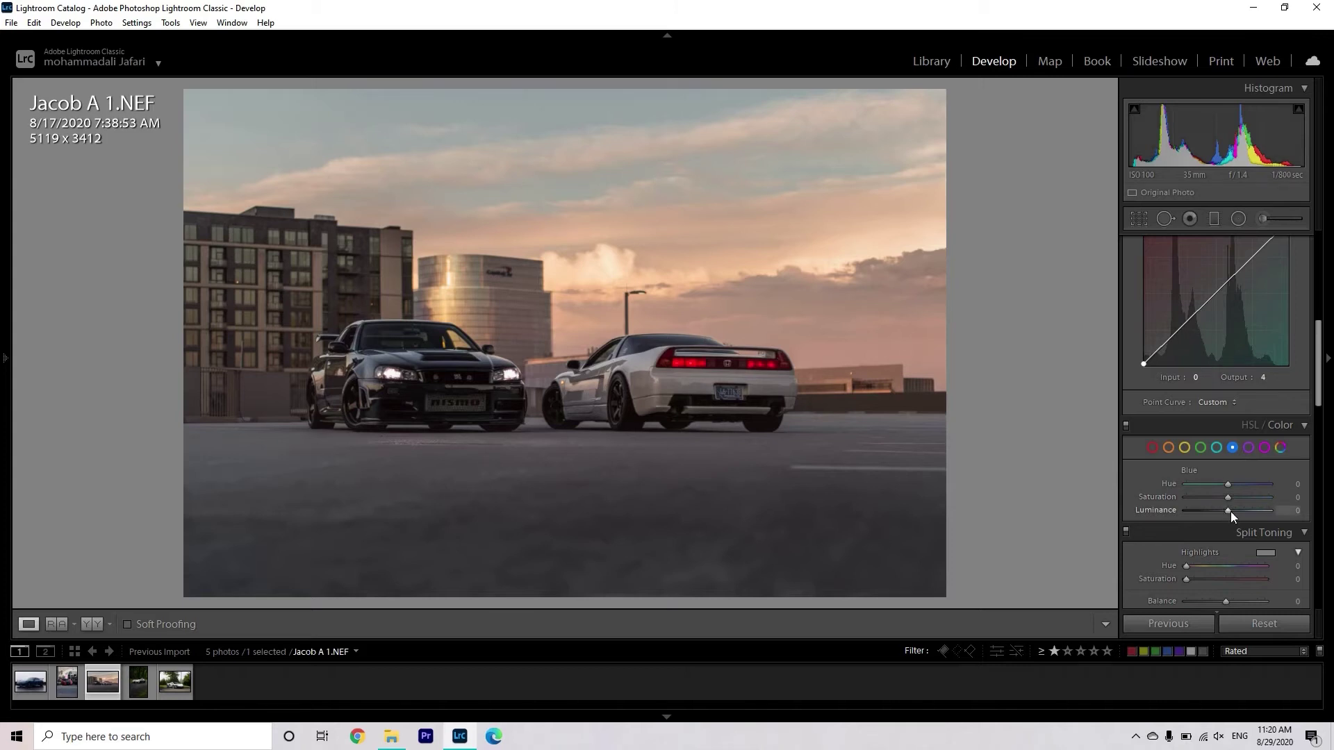
{"action": "left_click_drag", "start_coordinate": [1226, 512], "coordinate": [1195, 511]}
{"action": "left_click", "coordinate": [1222, 511]}
{"action": "left_click_drag", "start_coordinate": [1227, 525], "coordinate": [1224, 517]}
{"action": "left_click_drag", "start_coordinate": [1222, 513], "coordinate": [1235, 498]}
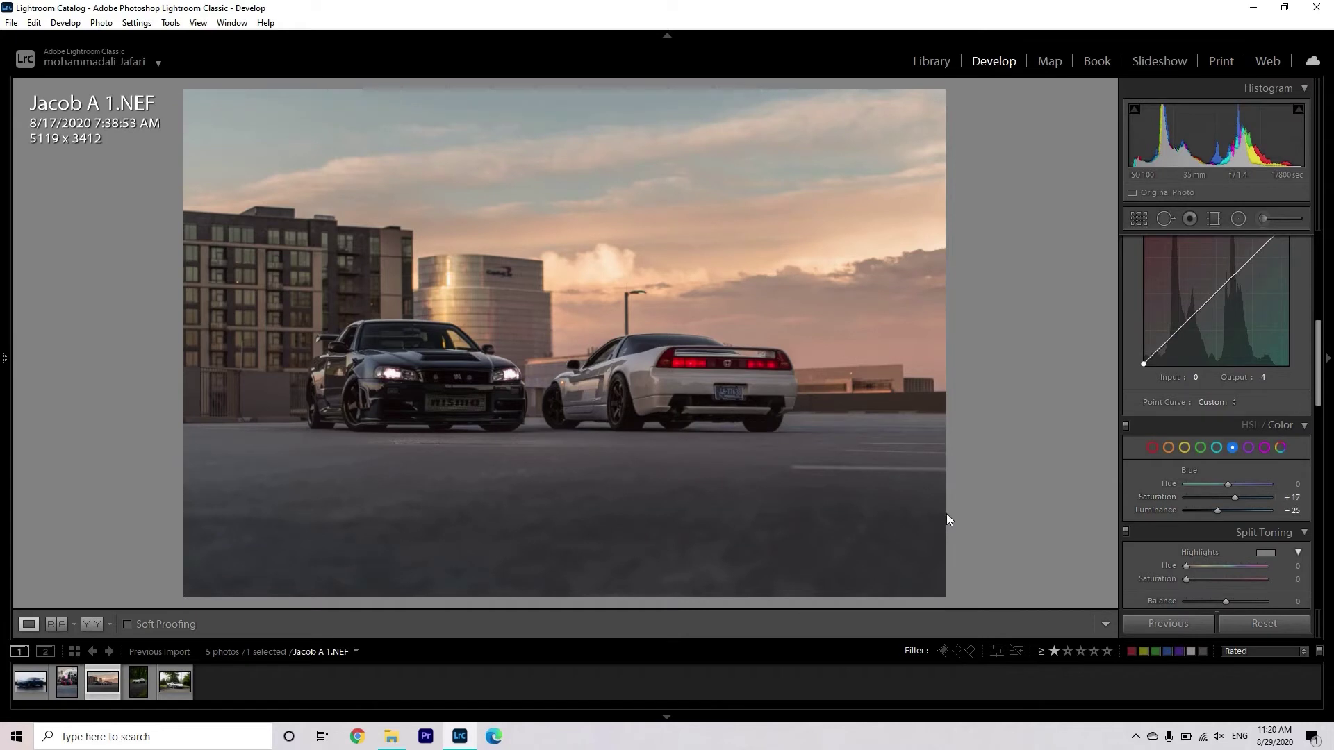
Compare the edited photo with its unedited version
{"action": "key", "text": "backslash"}
{"action": "key", "text": "backslash"}
{"action": "key", "text": "backslash"}
{"action": "key", "text": "backslash"}
Inspect the white car up close and set the noise reduction Luminance to 3
{"action": "left_click", "coordinate": [692, 367]}
{"action": "left_click_drag", "start_coordinate": [620, 378], "coordinate": [714, 348]}
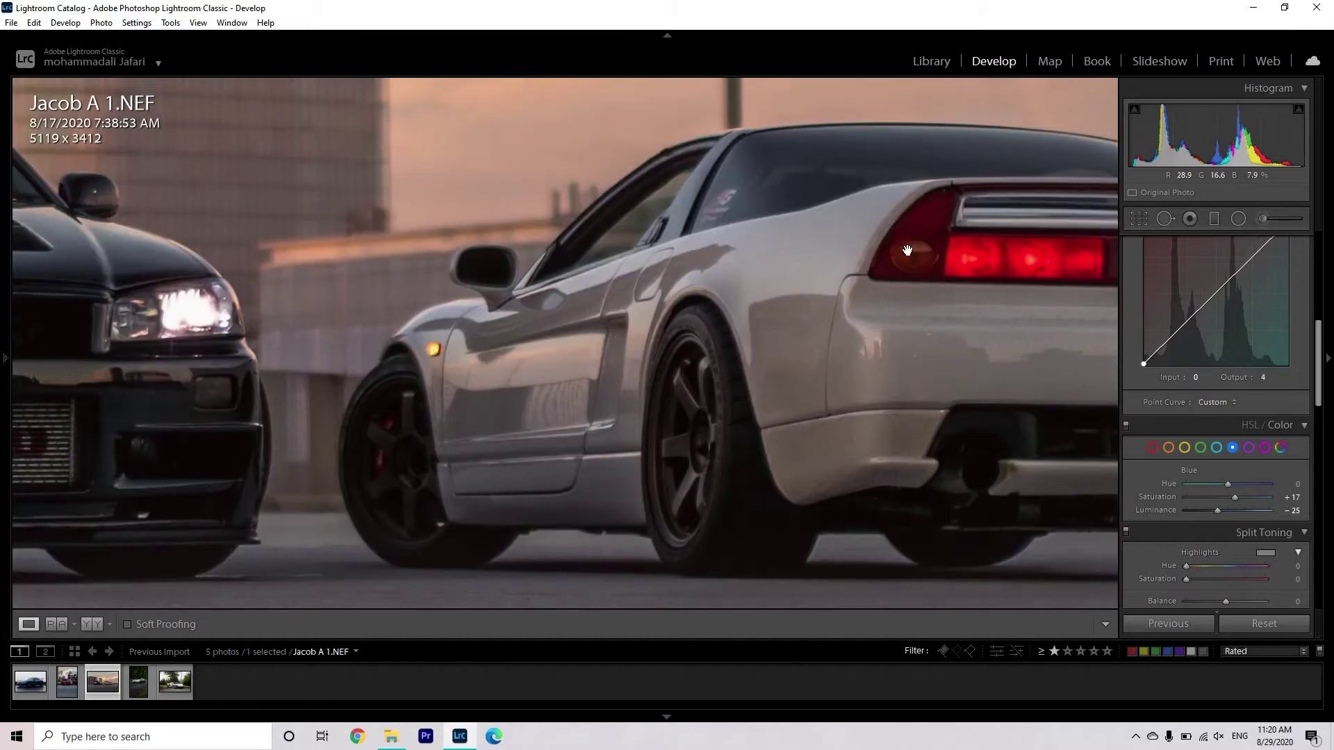
{"action": "scroll", "coordinate": [1244, 437], "scroll_direction": "down", "scroll_amount": 8}
{"action": "scroll", "coordinate": [1244, 435], "scroll_direction": "up", "scroll_amount": 5}
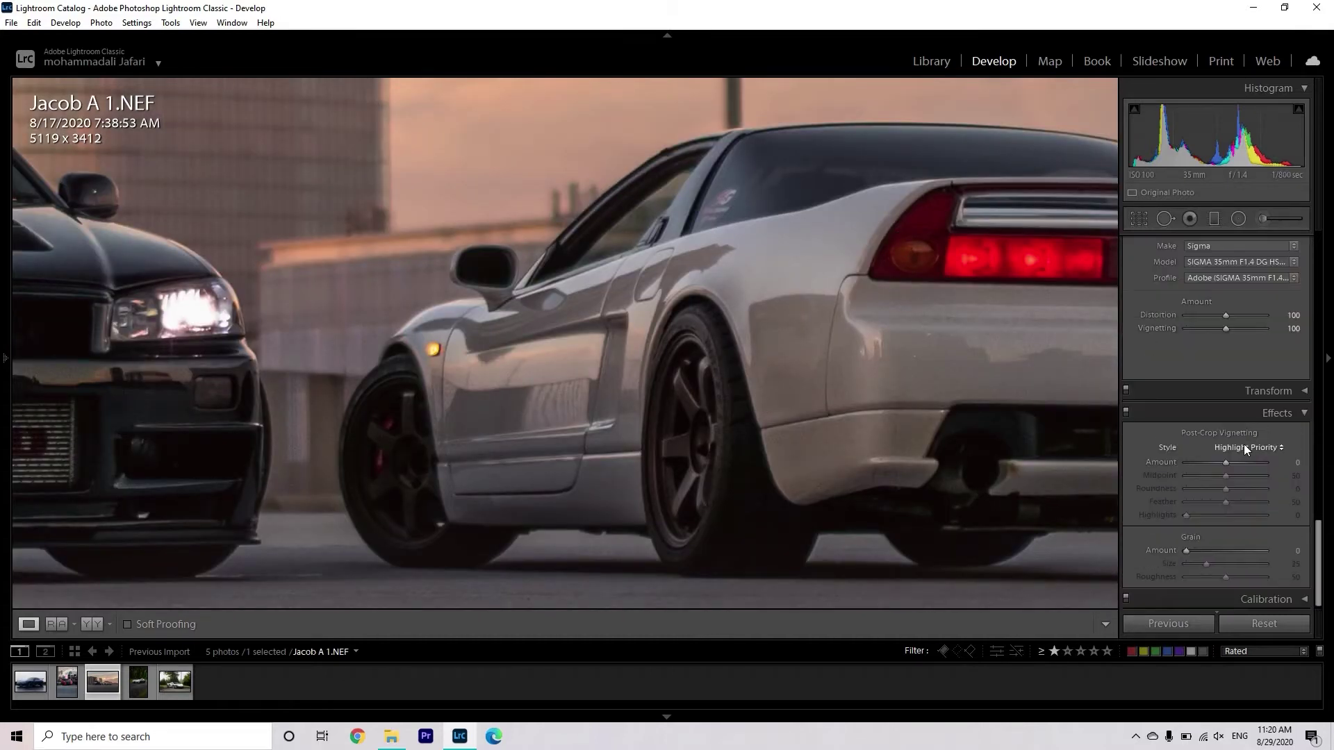
{"action": "scroll", "coordinate": [1195, 445], "scroll_direction": "down", "scroll_amount": 2}
{"action": "scroll", "coordinate": [1251, 361], "scroll_direction": "up", "scroll_amount": 2}
{"action": "scroll", "coordinate": [1239, 360], "scroll_direction": "down", "scroll_amount": 2}
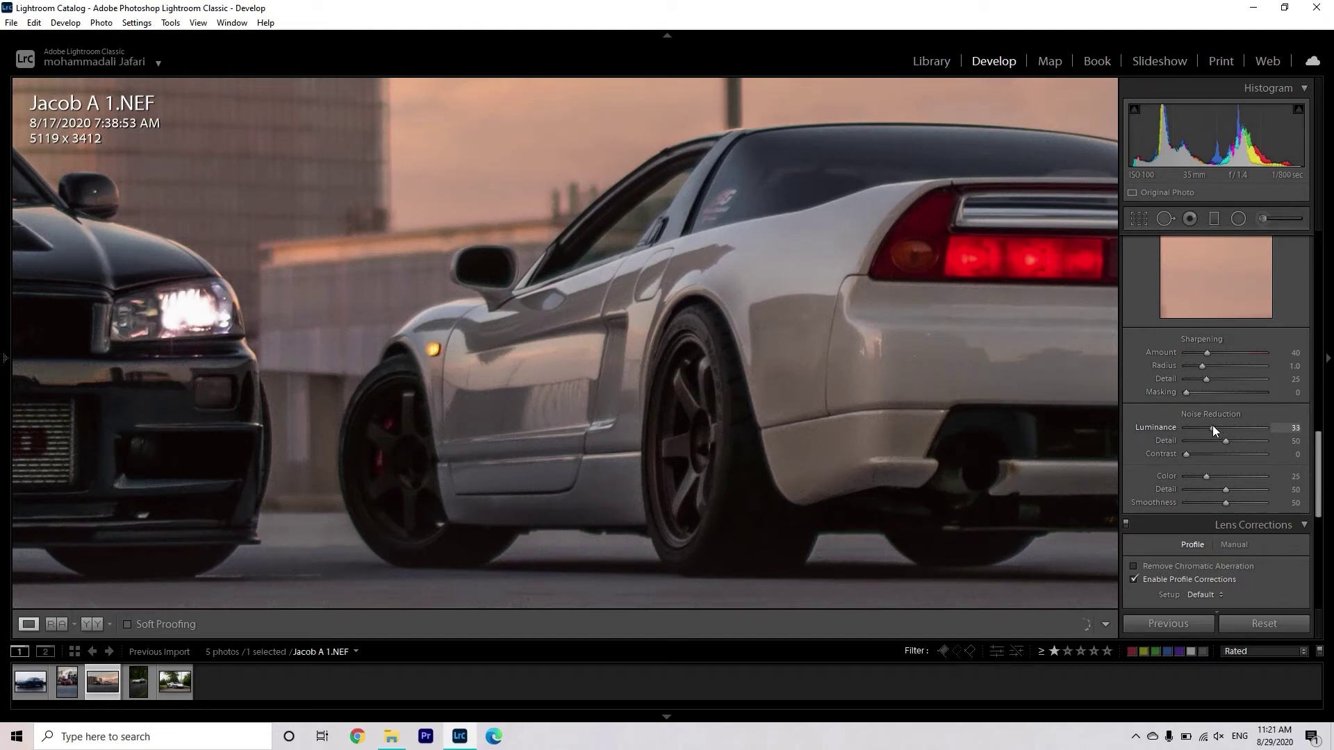
{"action": "left_click", "coordinate": [1284, 428]}
{"action": "type", "text": "3"}
{"action": "key", "text": "Return"}
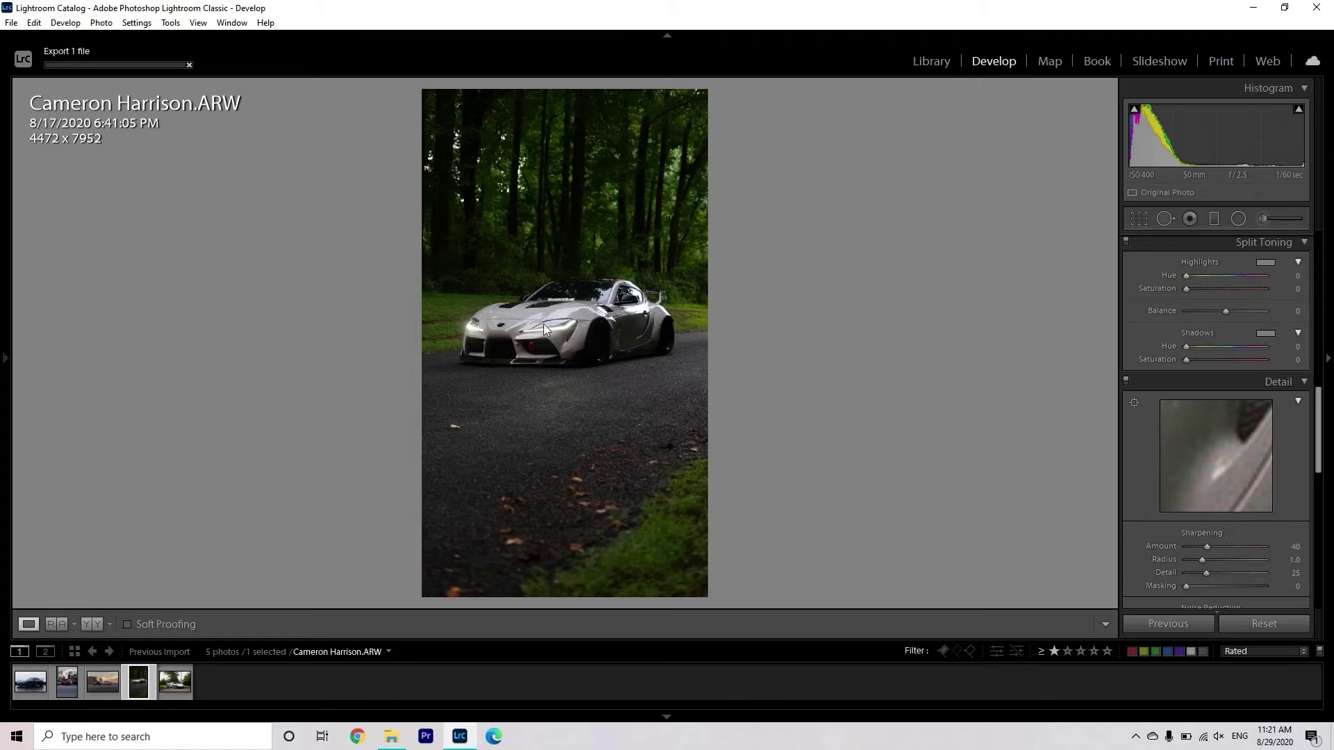
Crop the forest-road car photo to a 4 x 5 / 8 x 10 aspect, tighten the frame slightly and reposition the image within it
{"action": "left_click", "coordinate": [1140, 219]}
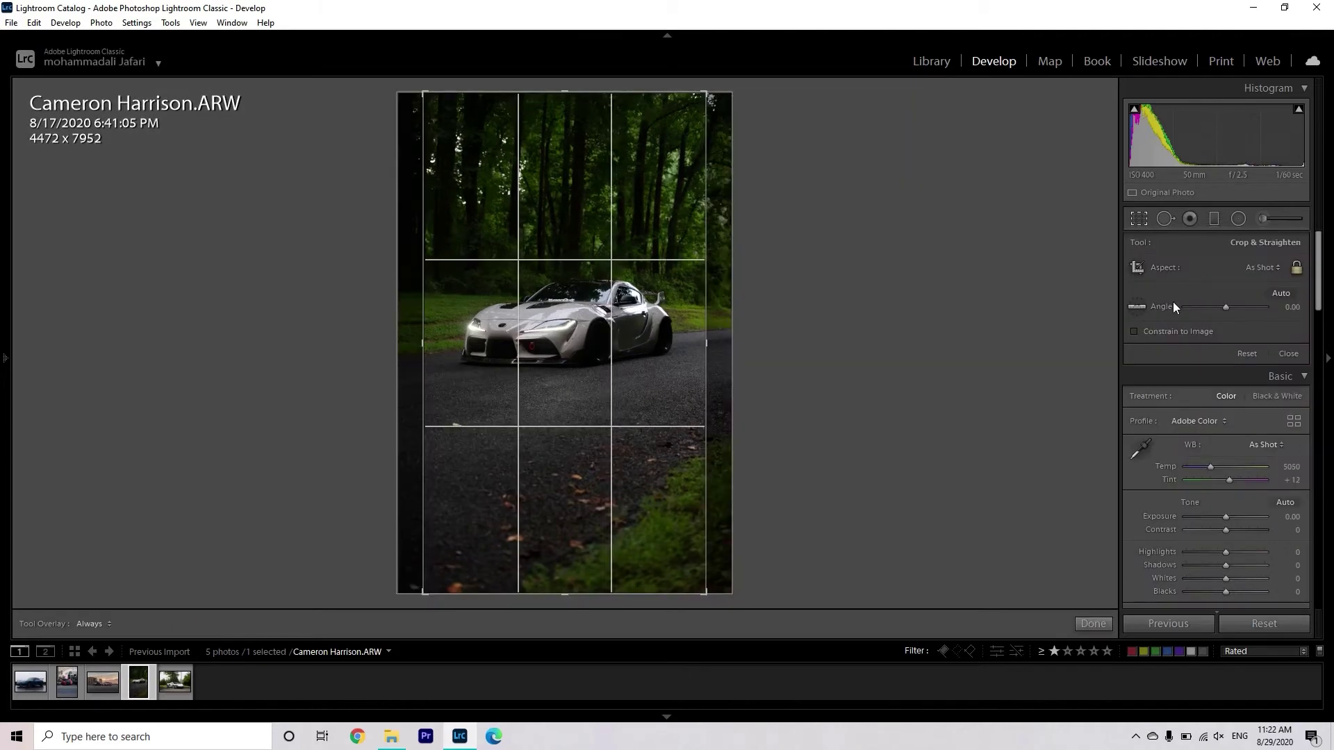
{"action": "left_click", "coordinate": [1264, 268]}
{"action": "left_click", "coordinate": [1192, 302]}
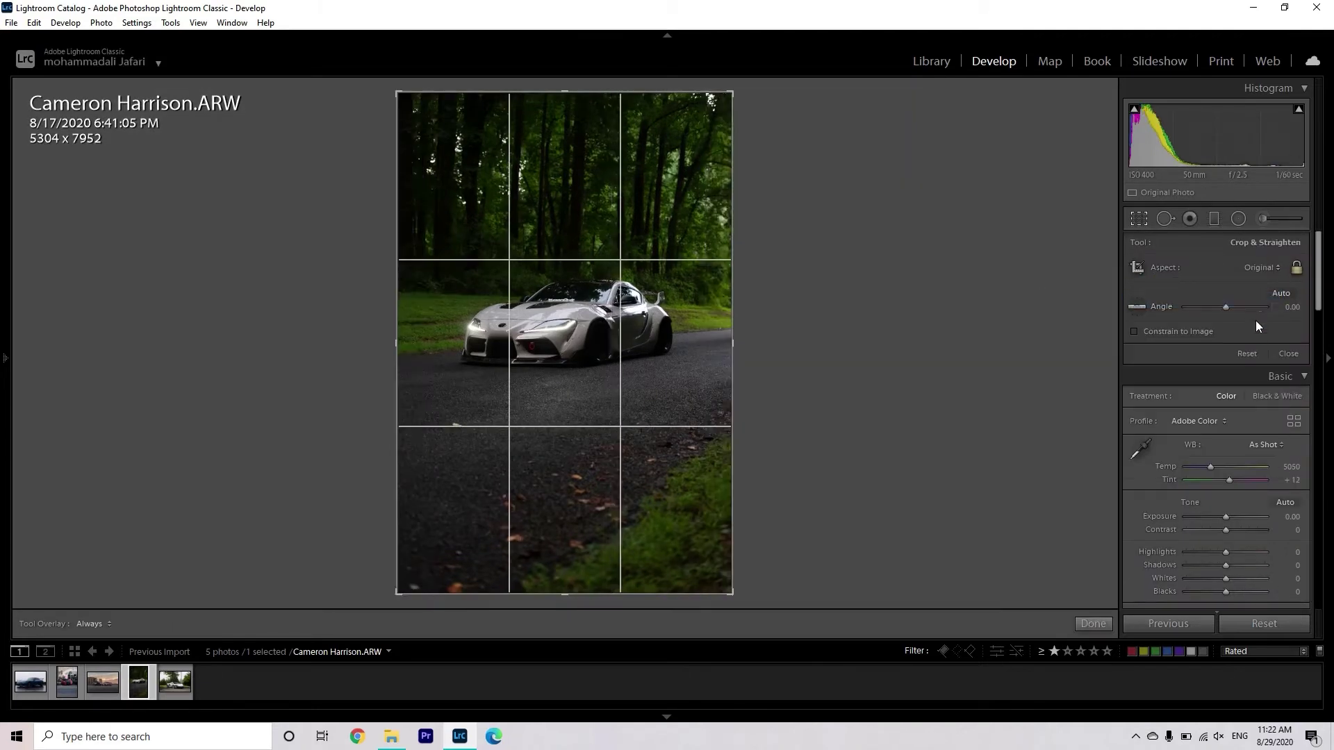
{"action": "left_click", "coordinate": [1262, 268]}
{"action": "left_click", "coordinate": [1187, 349]}
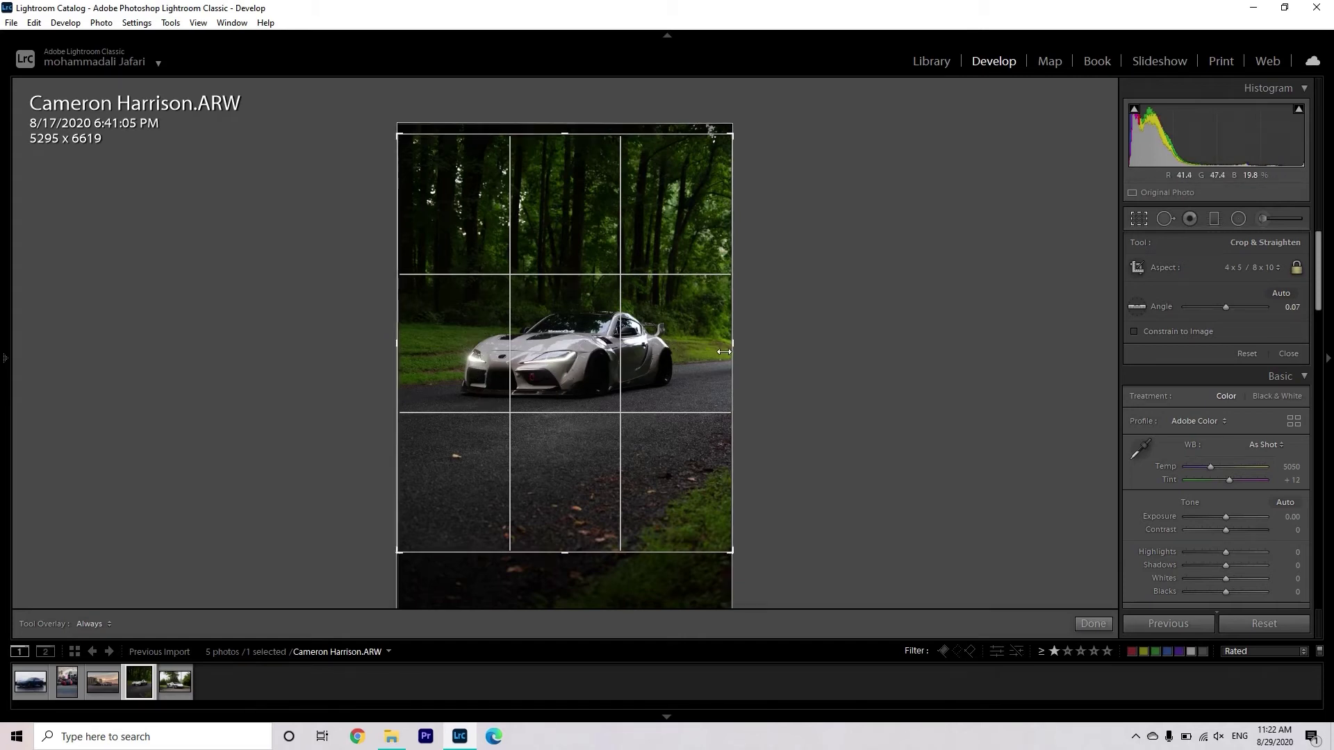
{"action": "left_click_drag", "start_coordinate": [725, 352], "coordinate": [716, 337]}
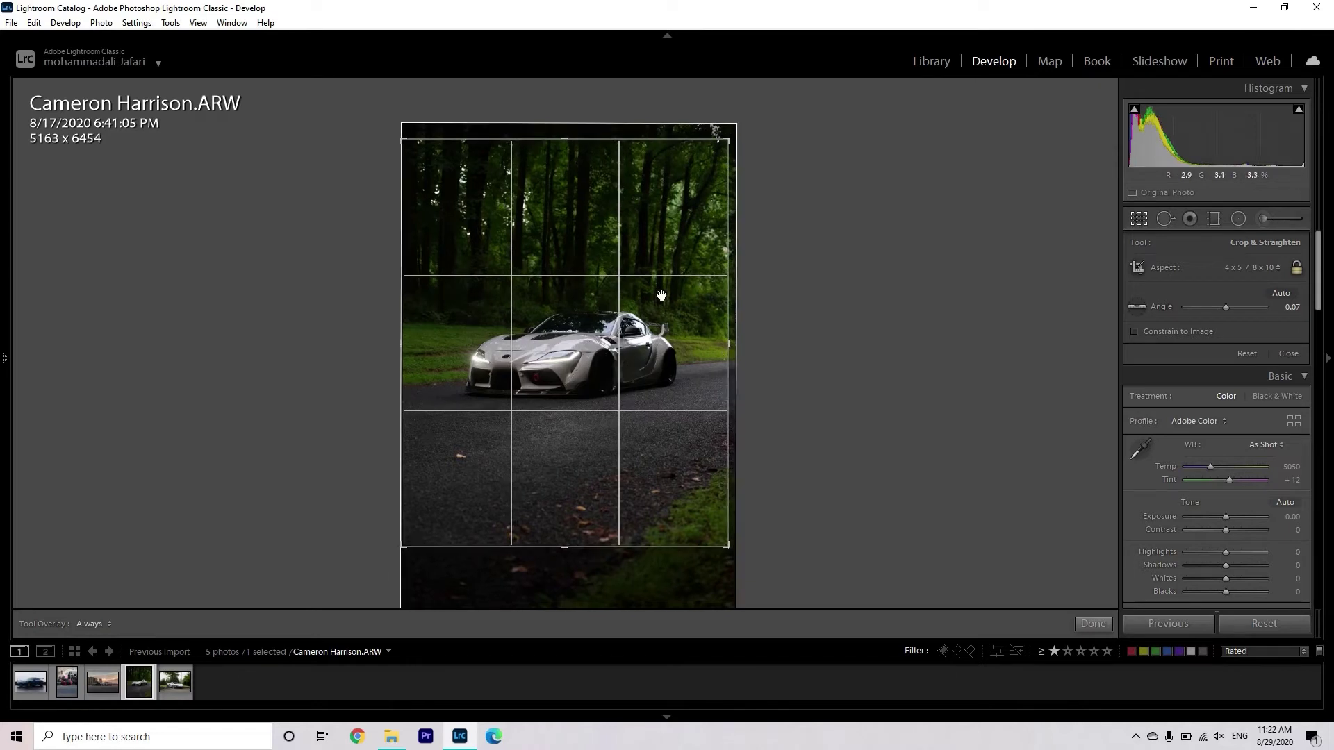
{"action": "left_click_drag", "start_coordinate": [699, 387], "coordinate": [669, 415]}
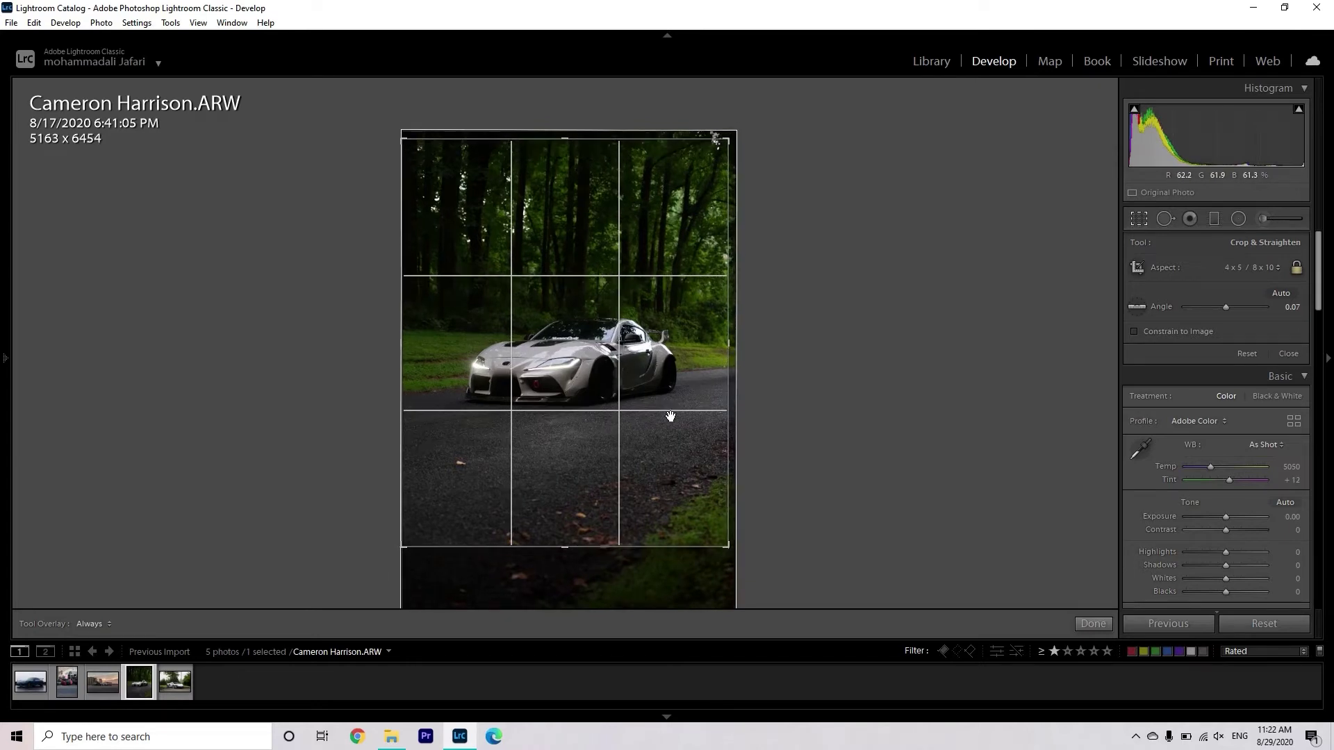
{"action": "left_click", "coordinate": [1108, 628]}
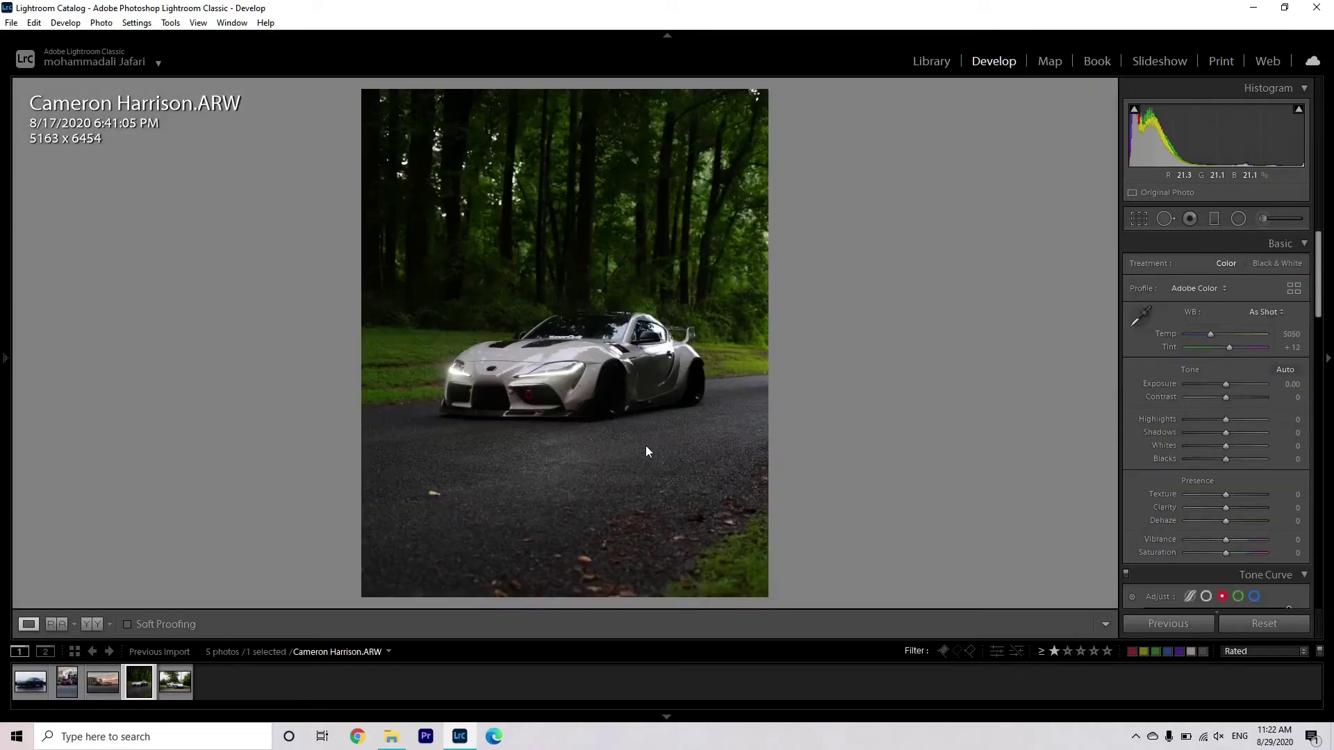
Enable lens profile corrections for the forest-road car photo
{"action": "left_click", "coordinate": [1272, 418]}
{"action": "left_click", "coordinate": [1178, 486]}
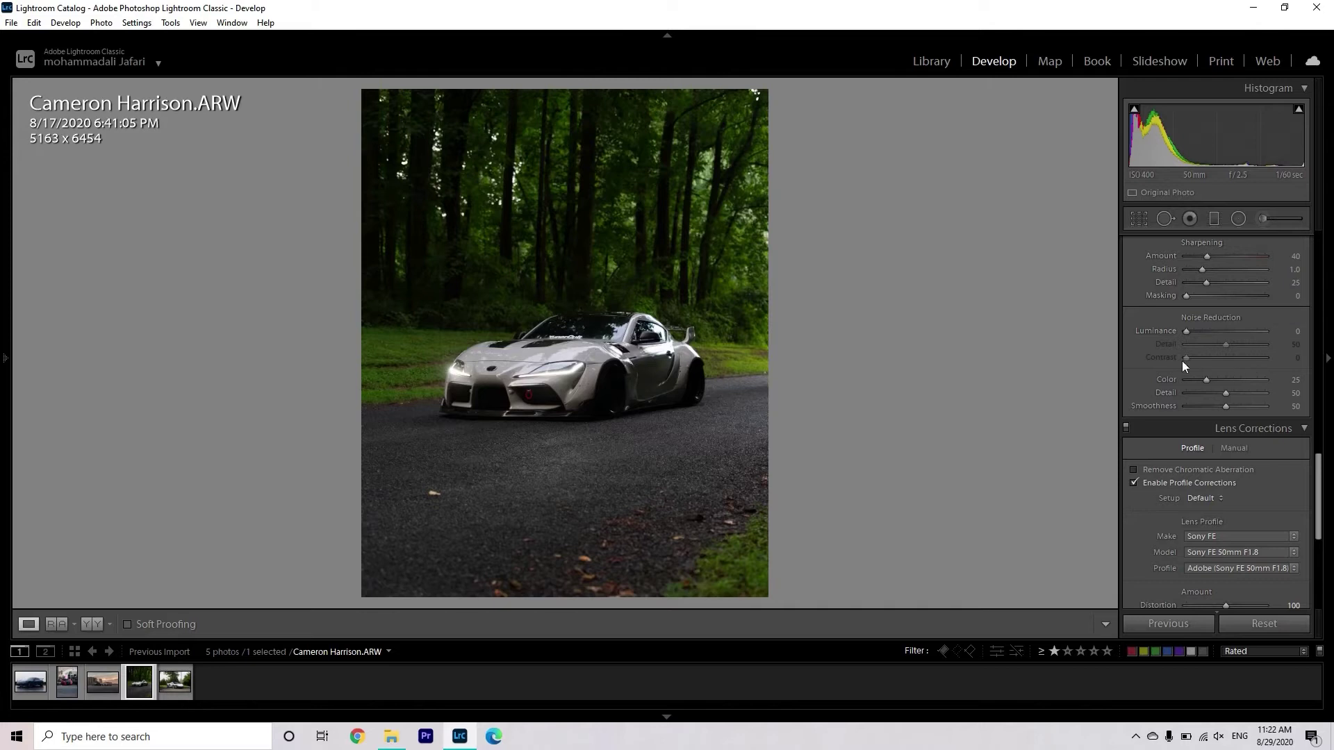
{"action": "scroll", "coordinate": [1215, 331], "scroll_direction": "up", "scroll_amount": 5}
Raise the forest-road photo's Exposure to +0.53 and inspect the car's headlights up close
{"action": "left_click_drag", "start_coordinate": [1225, 386], "coordinate": [1230, 385]}
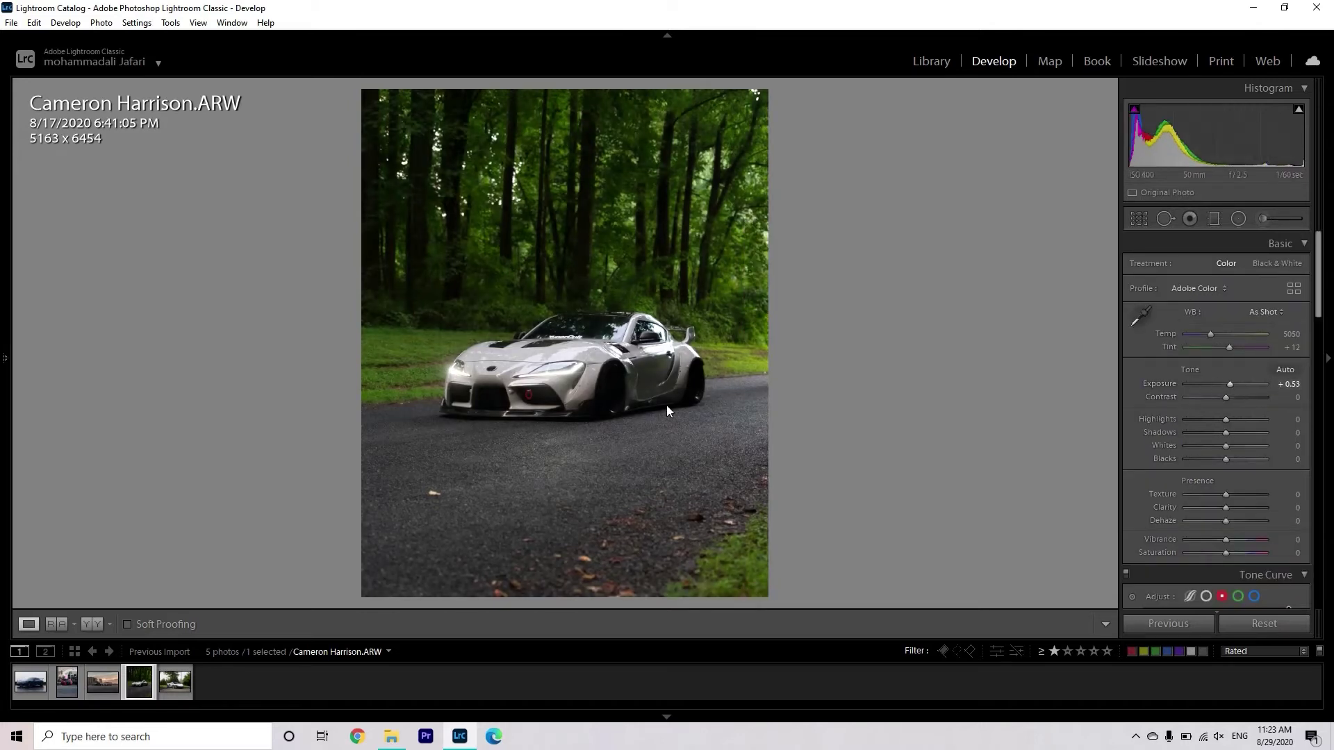
{"action": "left_click", "coordinate": [476, 381]}
{"action": "left_click_drag", "start_coordinate": [477, 382], "coordinate": [692, 387]}
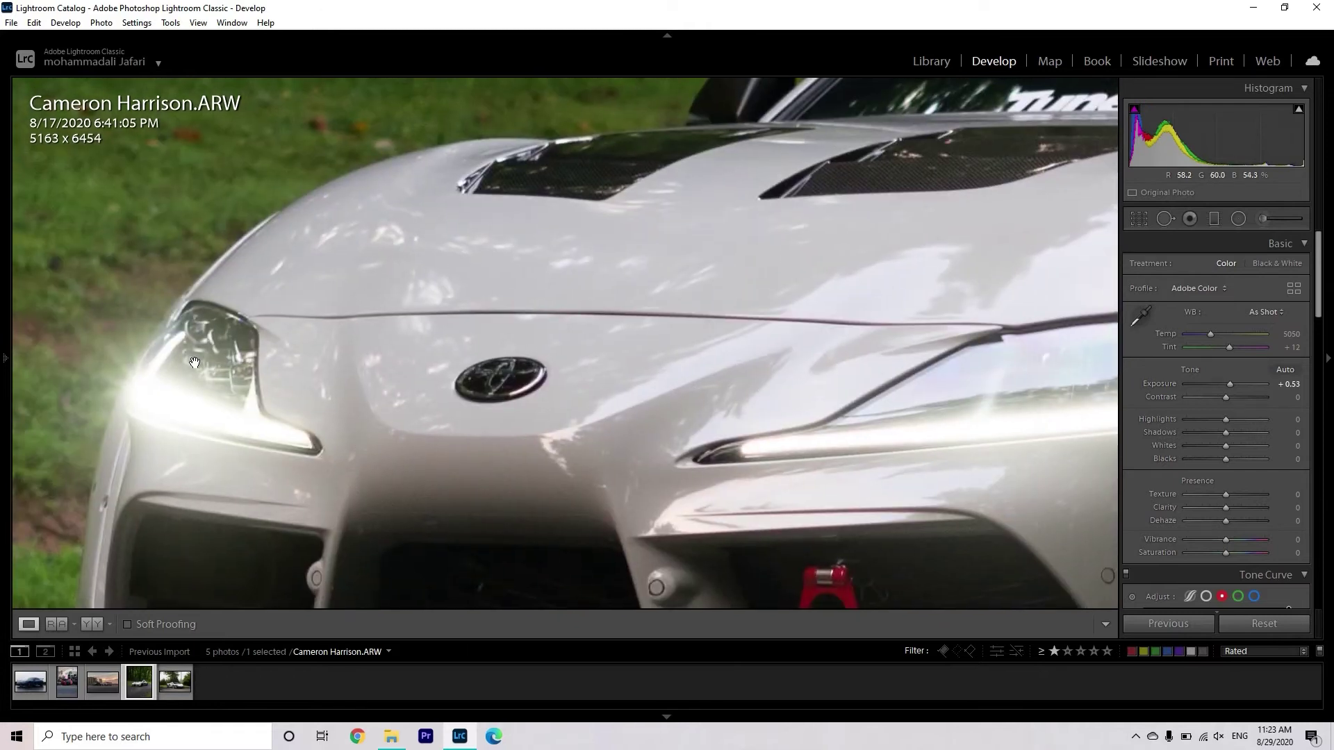
{"action": "key", "text": "z"}
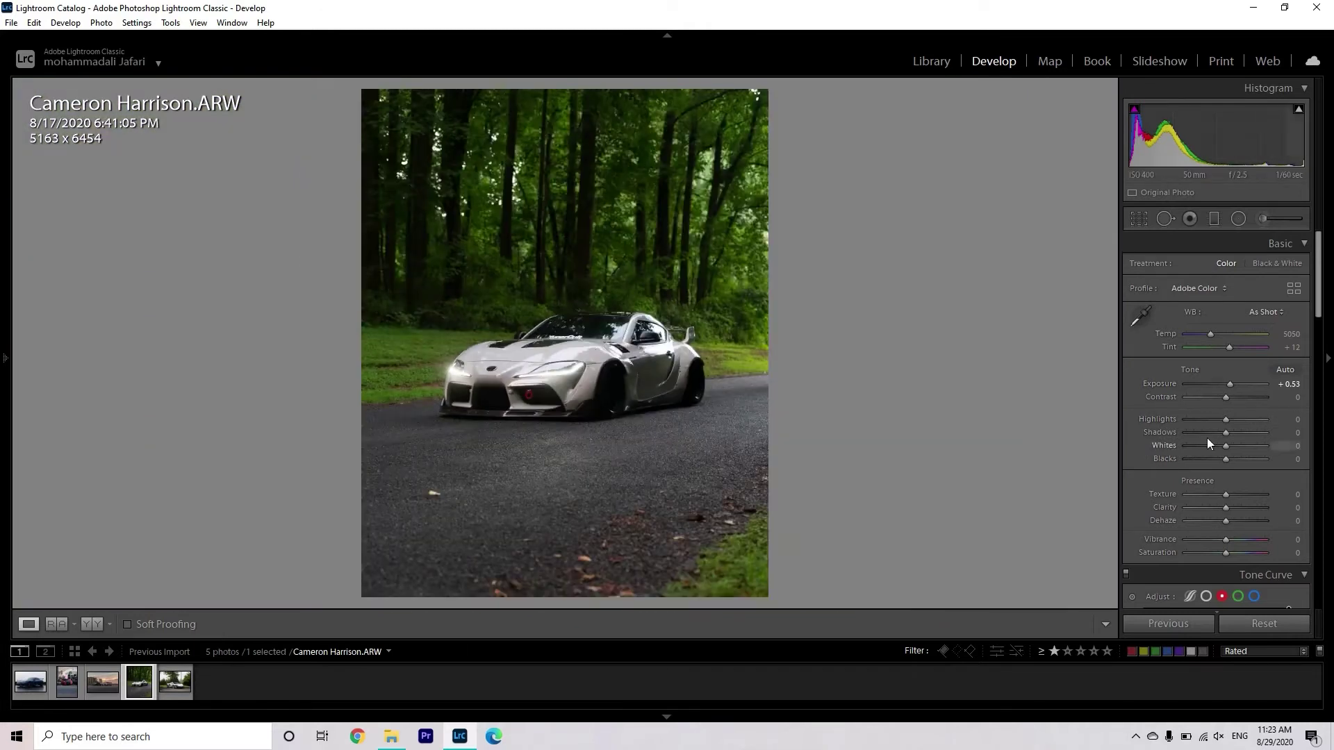
Set the forest-road photo's Highlights to -4 and Exposure to +0.20
{"action": "left_click_drag", "start_coordinate": [1214, 419], "coordinate": [1195, 420]}
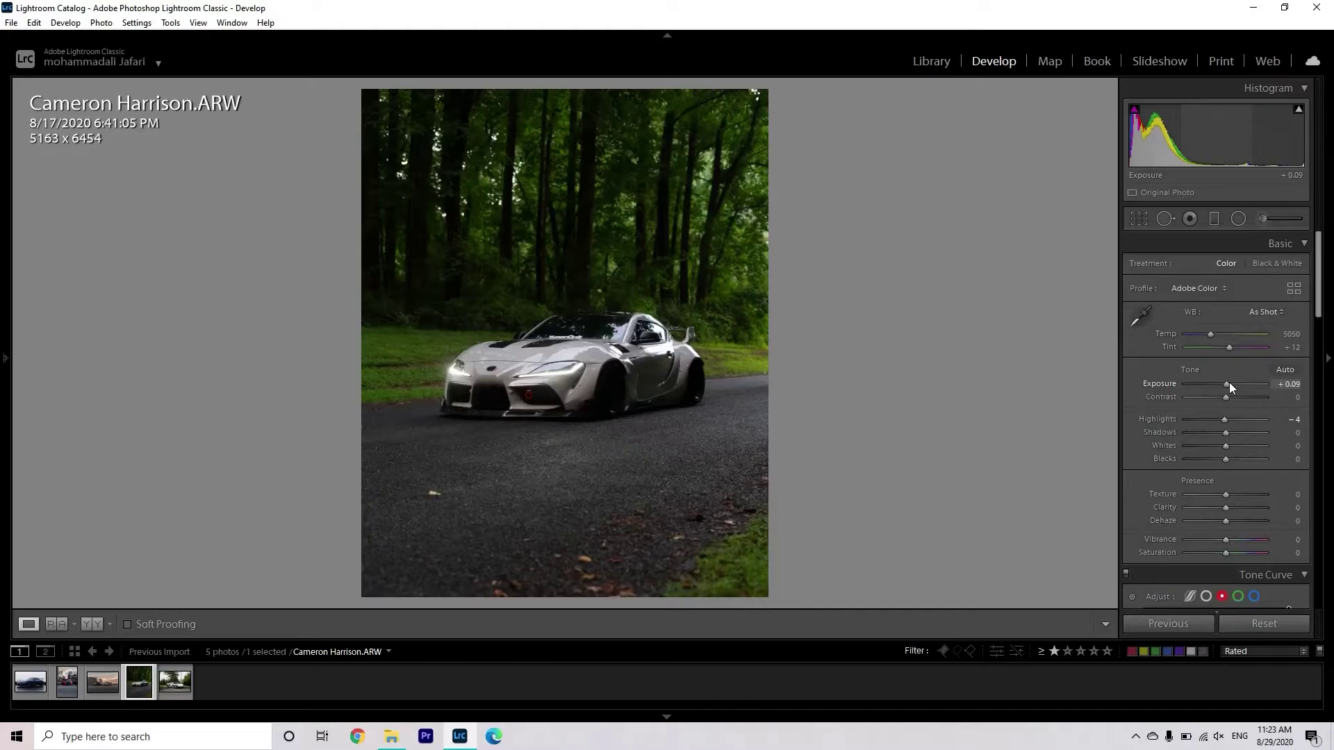
{"action": "left_click_drag", "start_coordinate": [1228, 382], "coordinate": [1230, 382]}
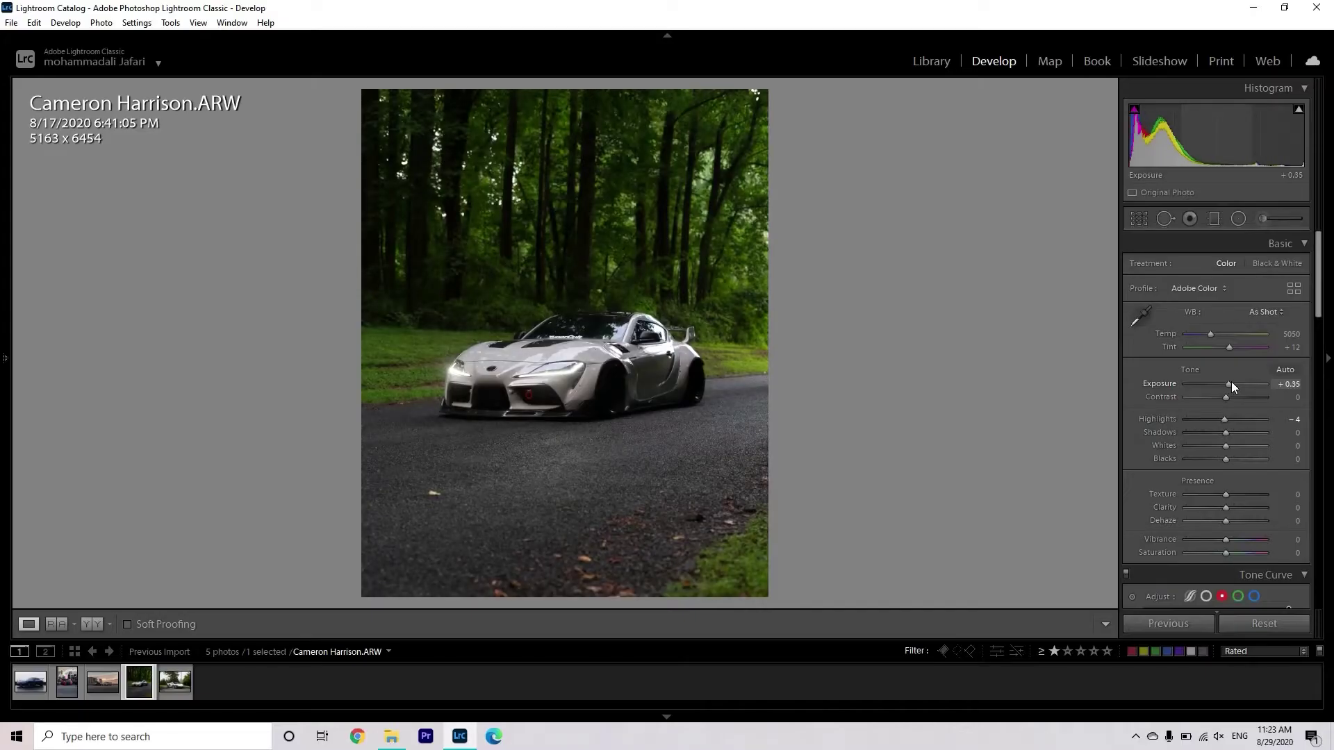
{"action": "left_click", "coordinate": [1286, 384]}
{"action": "type", "text": "0.2"}
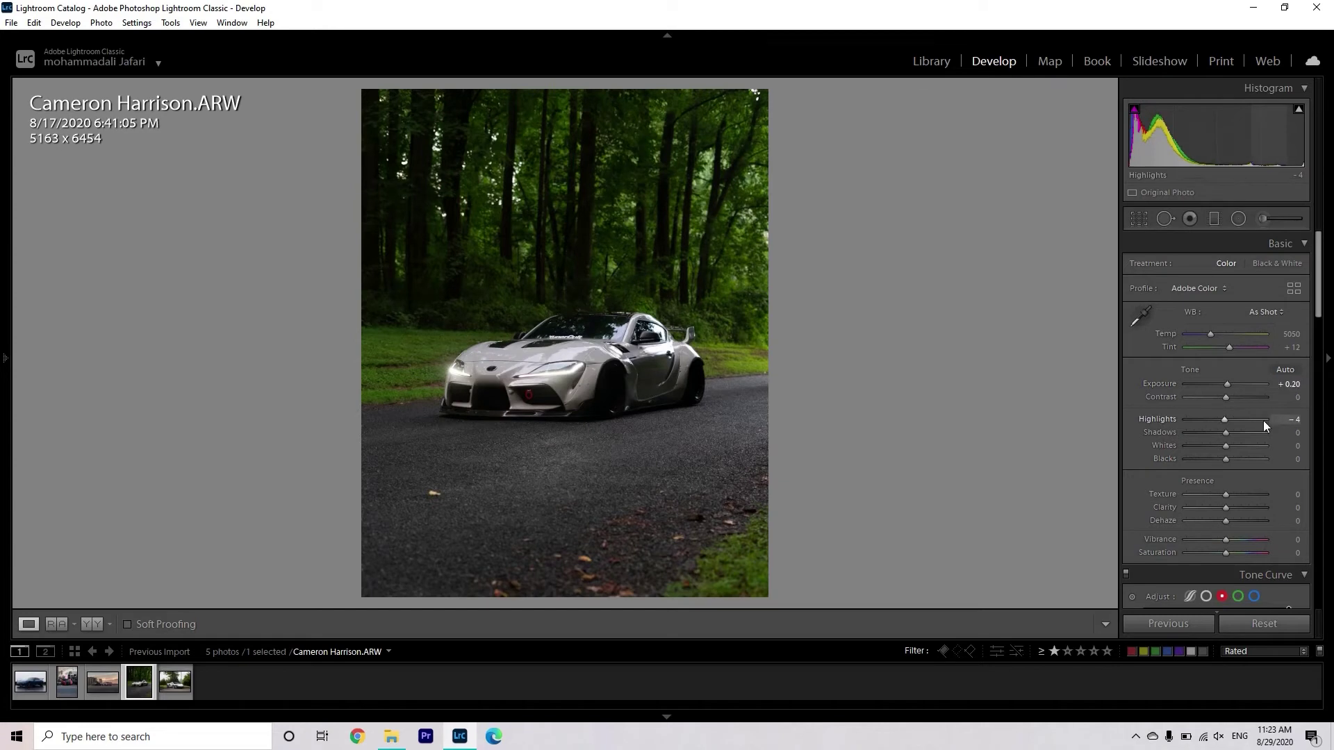
Set the photo's Shadows to +20 and Whites to +7
{"action": "left_click", "coordinate": [1295, 433]}
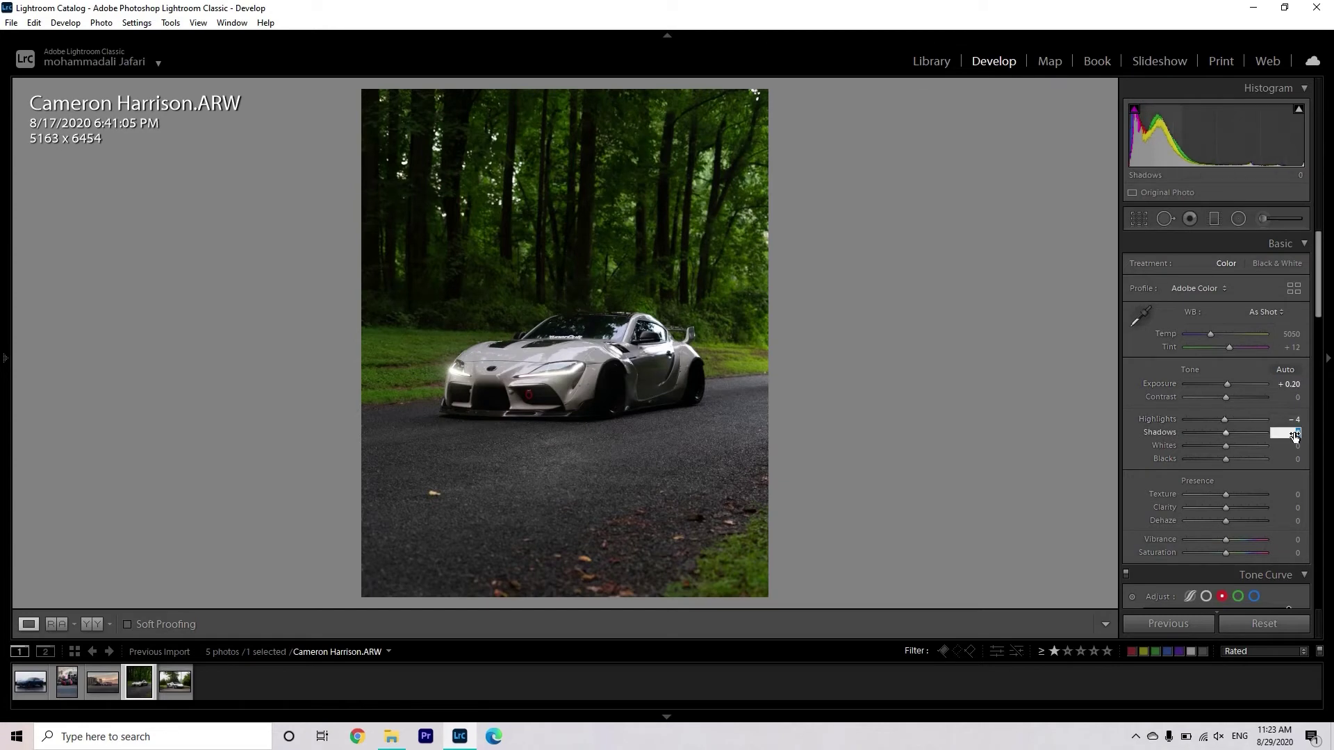
{"action": "type", "text": "20"}
{"action": "key", "text": "Return"}
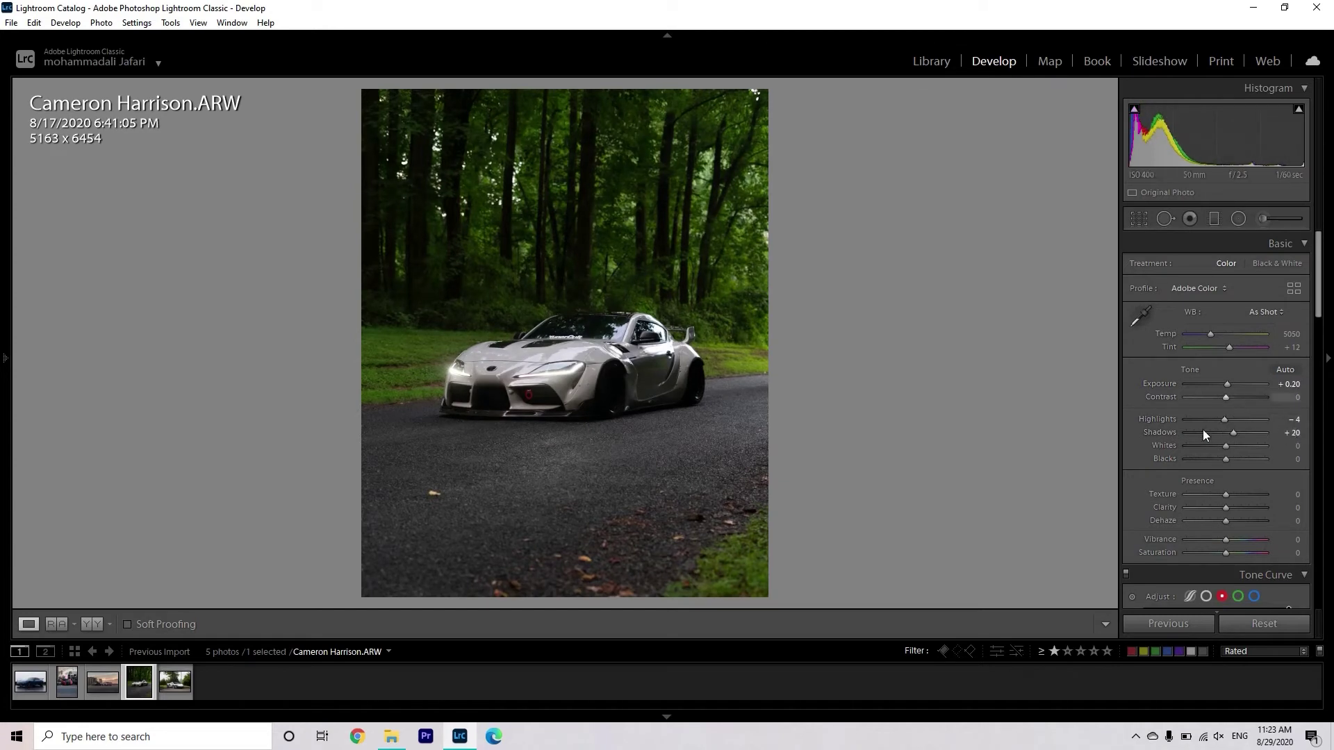
{"action": "left_click_drag", "start_coordinate": [1222, 449], "coordinate": [1226, 449]}
Cool the photo's white balance to a Temp of 4850 and set Clarity to +5
{"action": "left_click_drag", "start_coordinate": [1208, 335], "coordinate": [1207, 336]}
{"action": "left_click", "coordinate": [1292, 334]}
{"action": "type", "text": "48"}
{"action": "key", "text": "Return"}
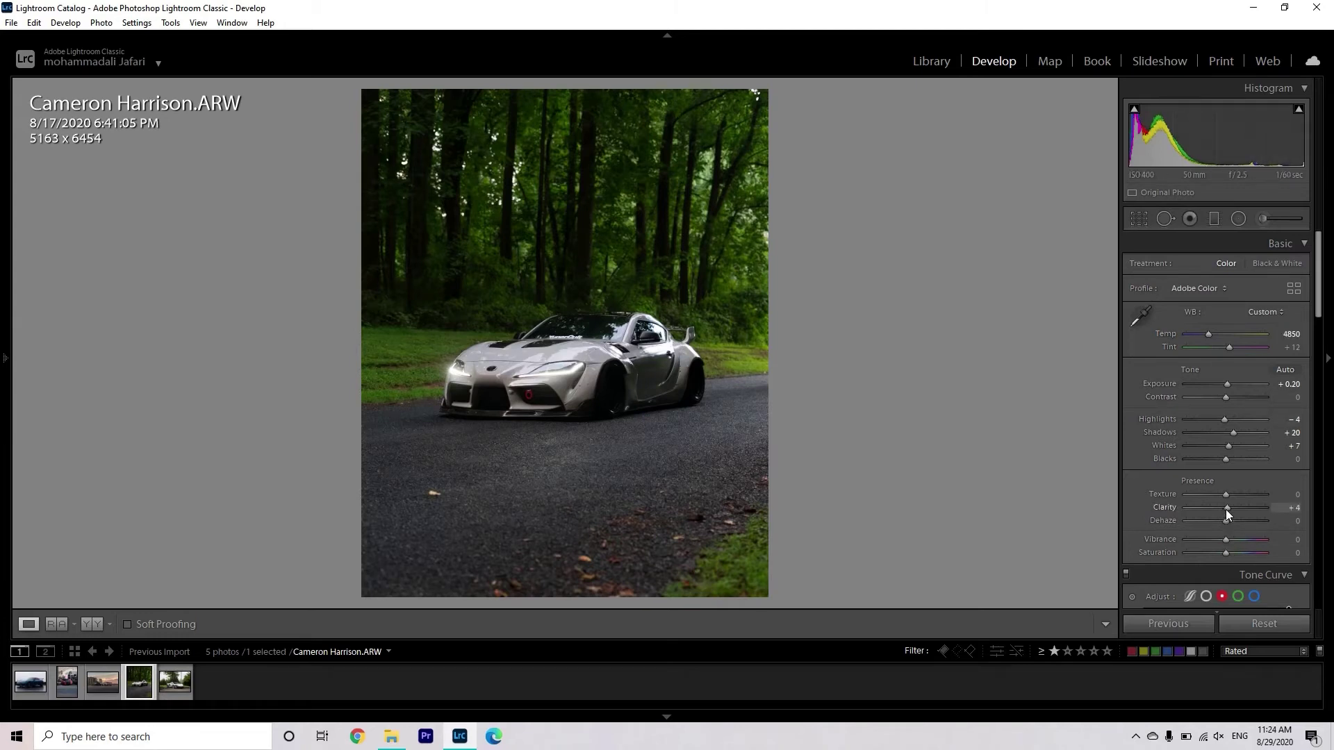
{"action": "left_click", "coordinate": [1295, 508]}
{"action": "type", "text": "5"}
{"action": "key", "text": "Return"}
Add a slightly tilted graduated filter over the road with Texture 38, Clarity 15, Shadows 11 and Blacks -8
{"action": "left_click", "coordinate": [1238, 219]}
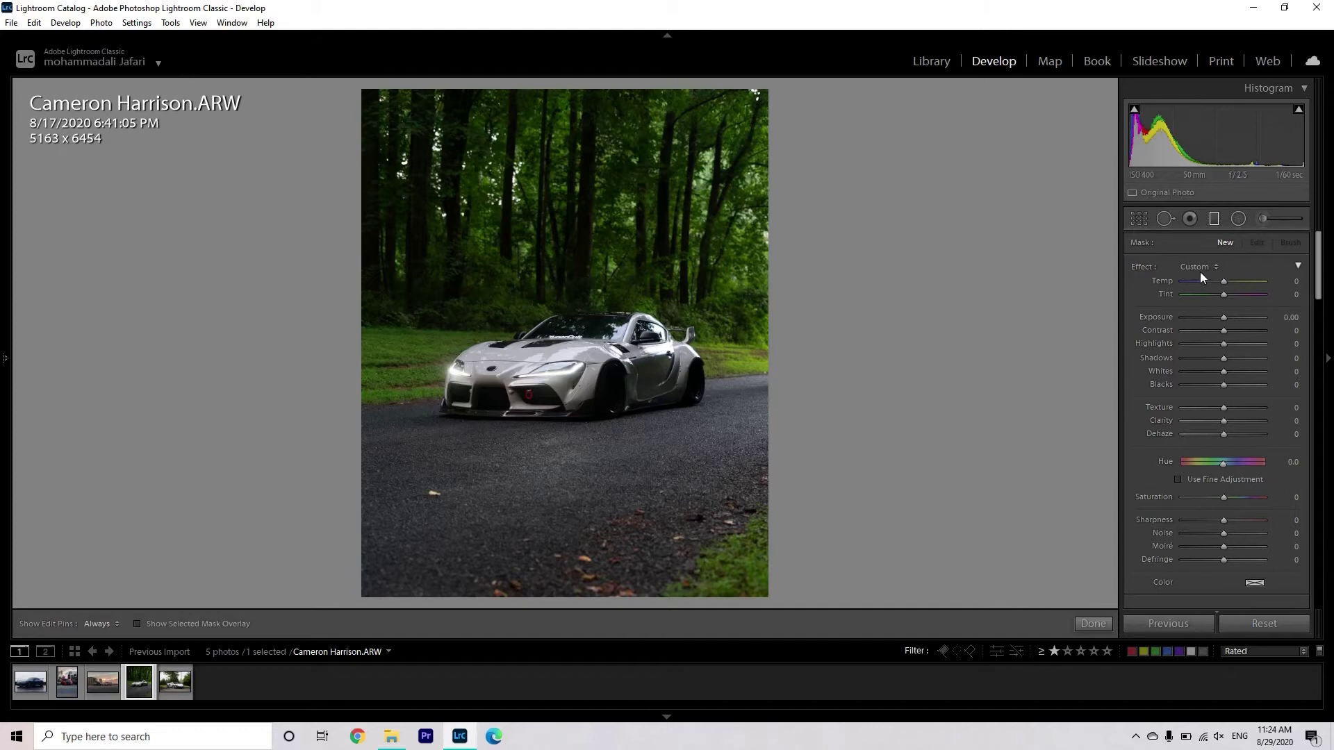
{"action": "mouse_move", "coordinate": [569, 434]}
{"action": "left_mouse_down"}
{"action": "mouse_move", "coordinate": [563, 510]}
{"action": "mouse_move", "coordinate": [564, 451]}
{"action": "left_mouse_up"}
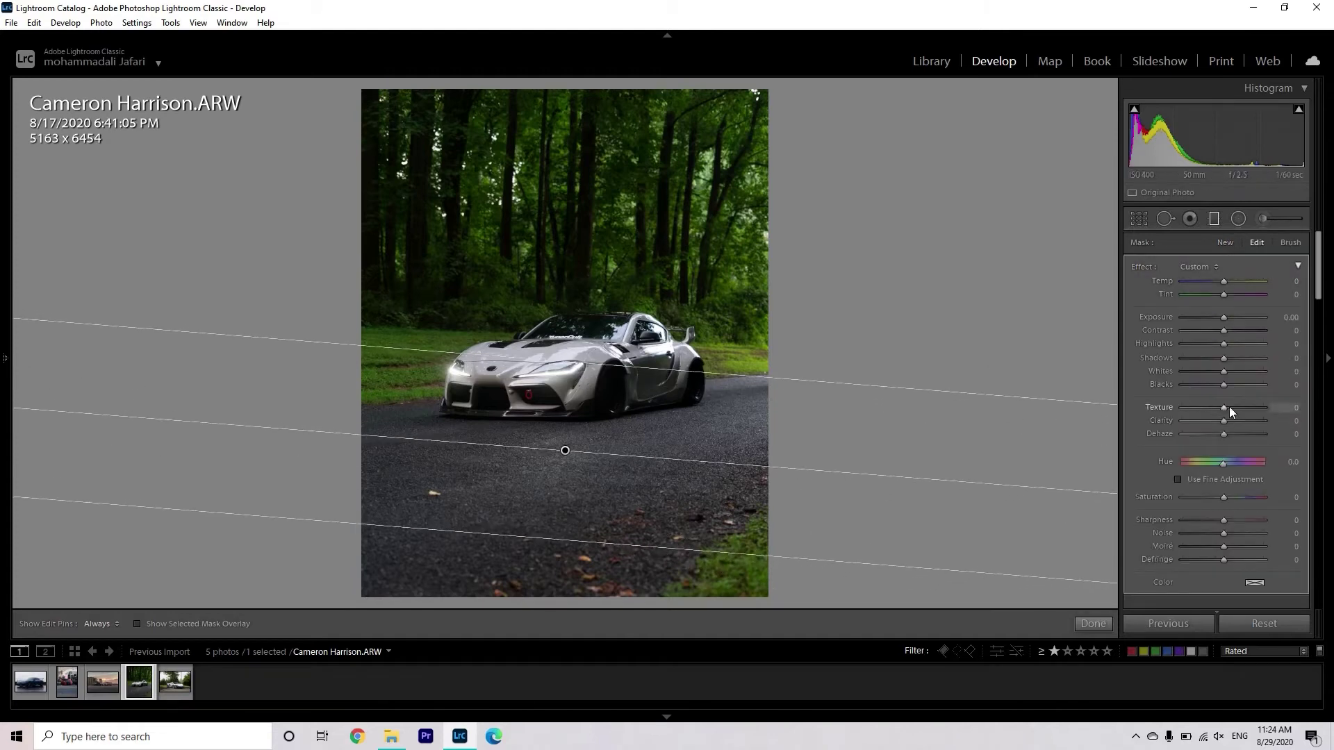
{"action": "left_click_drag", "start_coordinate": [1225, 422], "coordinate": [1229, 422]}
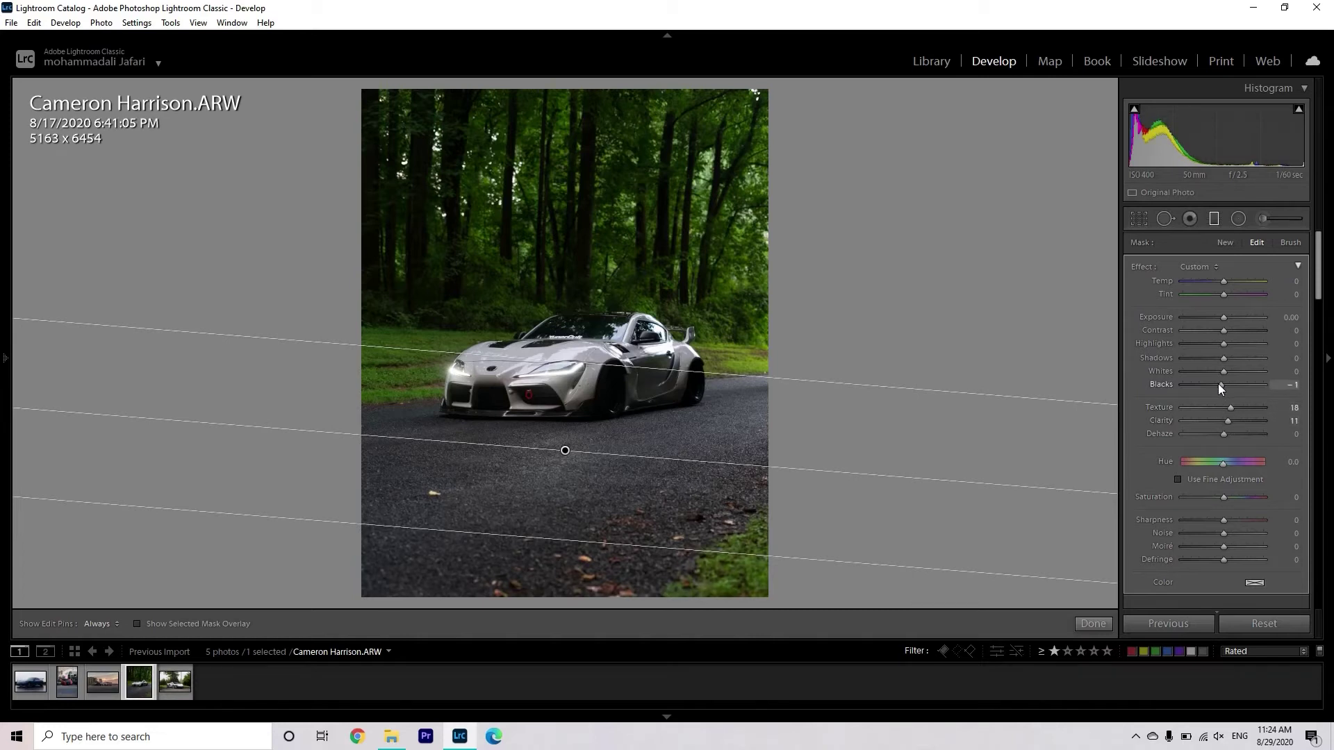
{"action": "left_click_drag", "start_coordinate": [1219, 384], "coordinate": [1227, 358]}
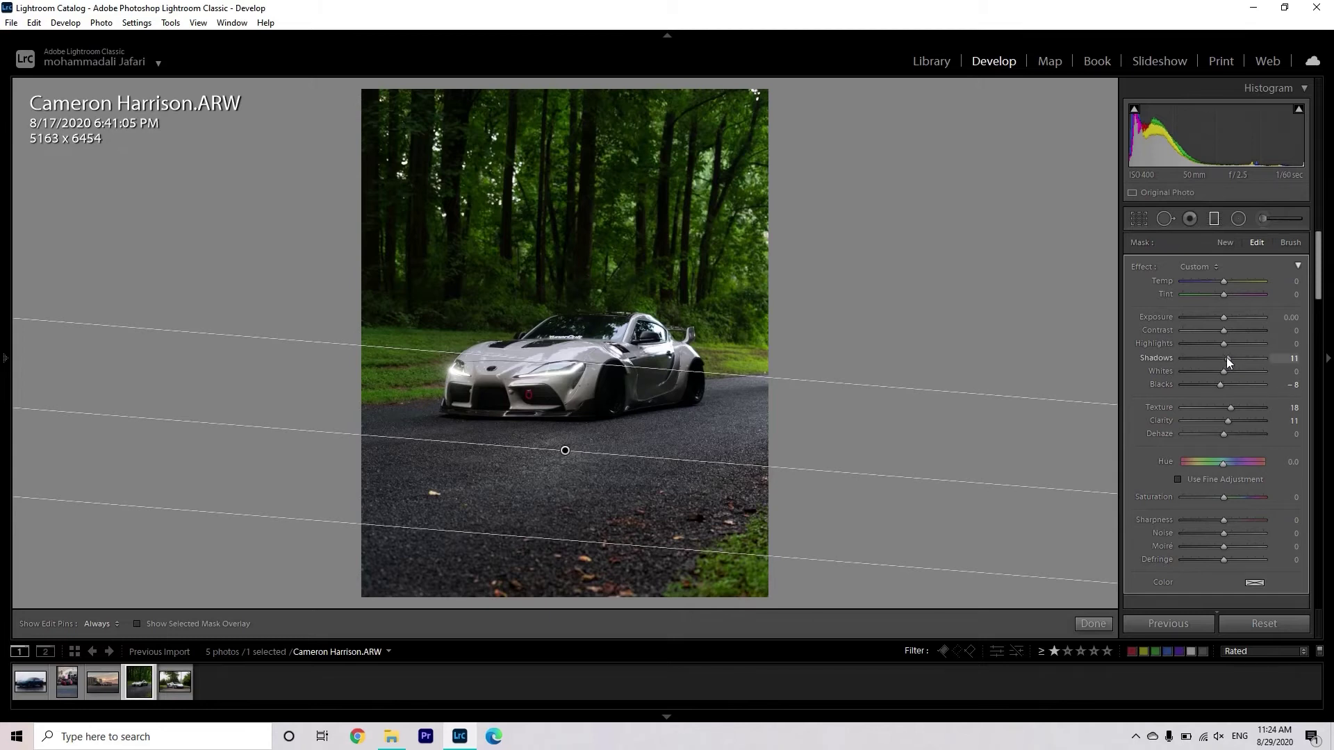
{"action": "left_click_drag", "start_coordinate": [1236, 407], "coordinate": [1239, 407]}
{"action": "left_click", "coordinate": [1088, 624]}
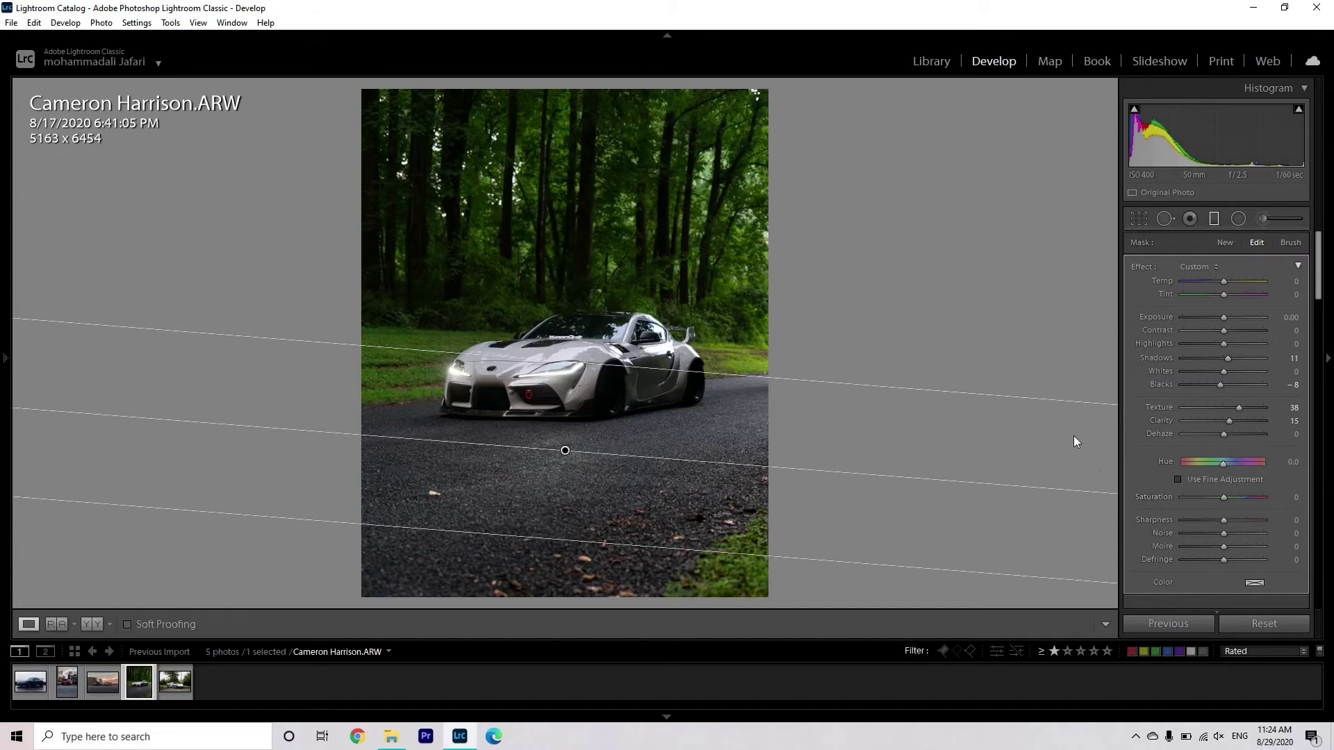
{"action": "key", "text": "m"}
Inspect the car up close and add a second graduated filter fading from the trees down across the car, with Exposure 0.31
{"action": "left_click", "coordinate": [535, 380]}
{"action": "left_click_drag", "start_coordinate": [735, 328], "coordinate": [625, 310]}
{"action": "left_click", "coordinate": [732, 323]}
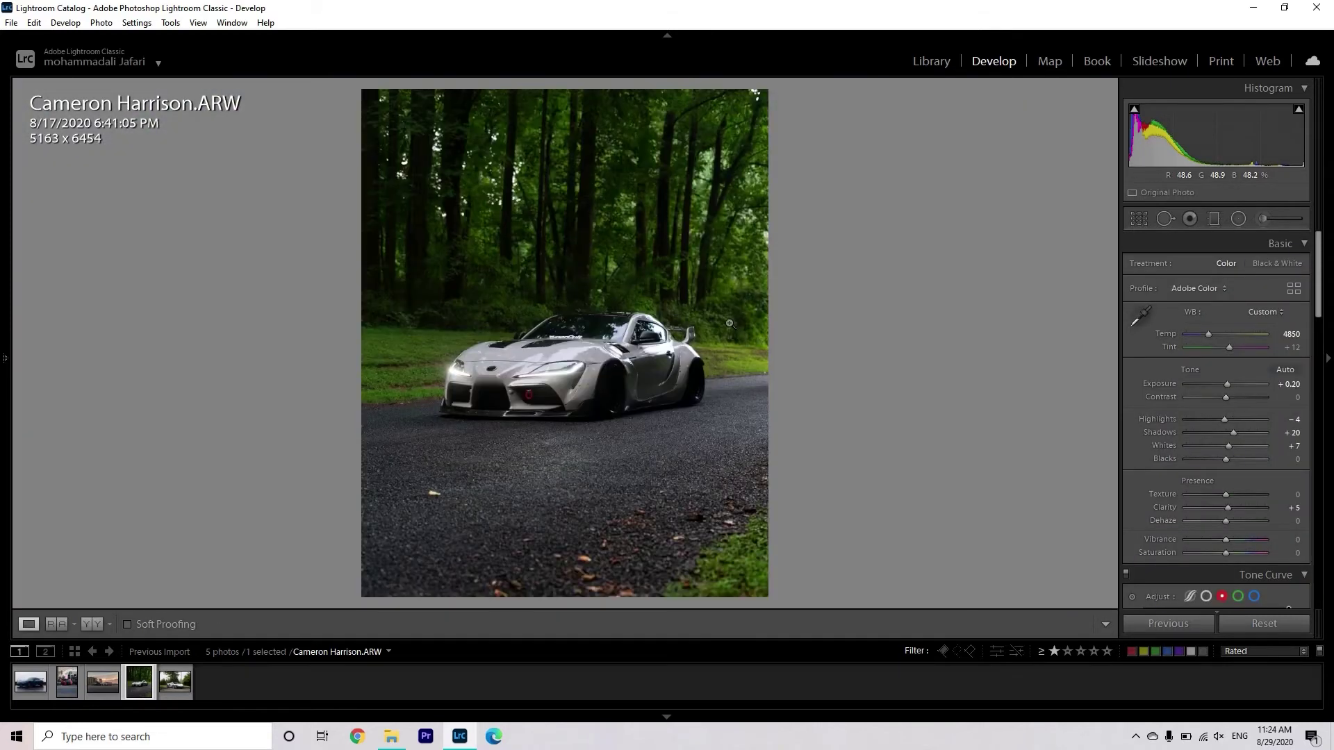
{"action": "left_click", "coordinate": [1189, 219]}
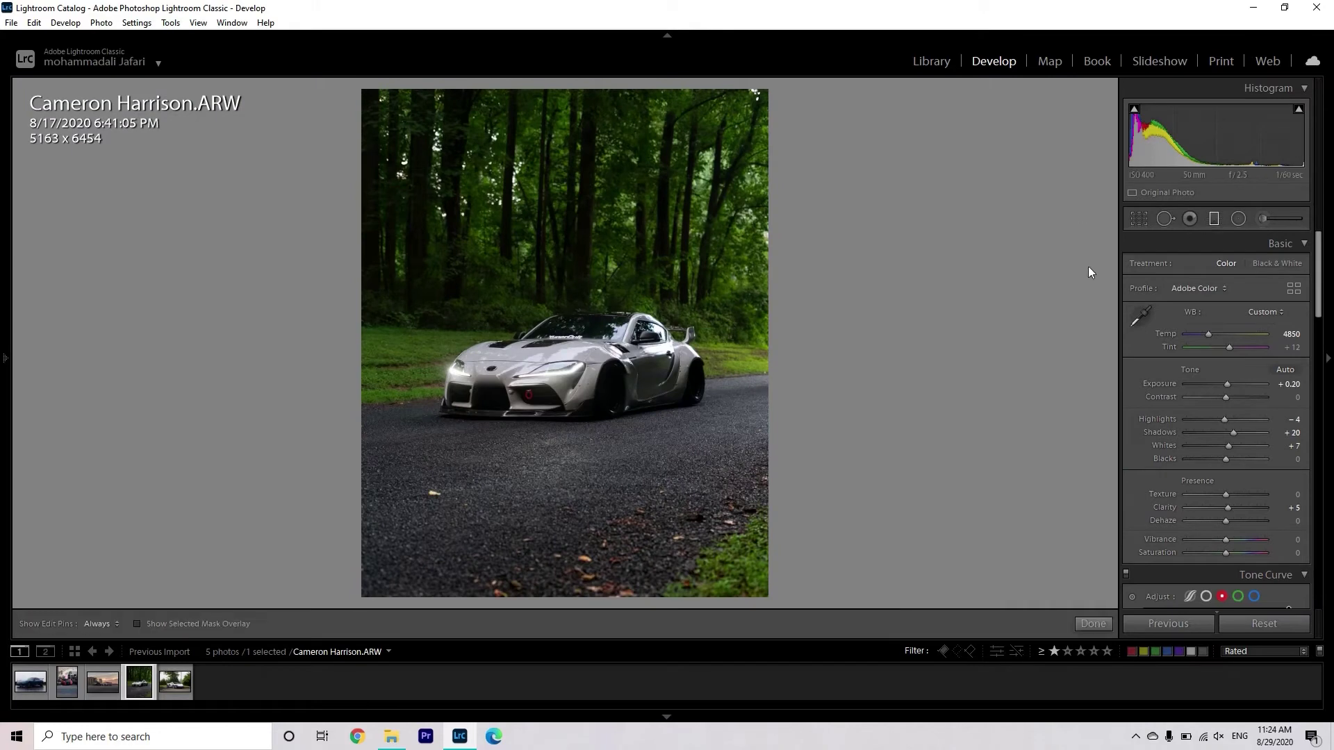
{"action": "left_click_drag", "start_coordinate": [556, 263], "coordinate": [556, 375]}
{"action": "left_click_drag", "start_coordinate": [1224, 317], "coordinate": [1227, 319]}
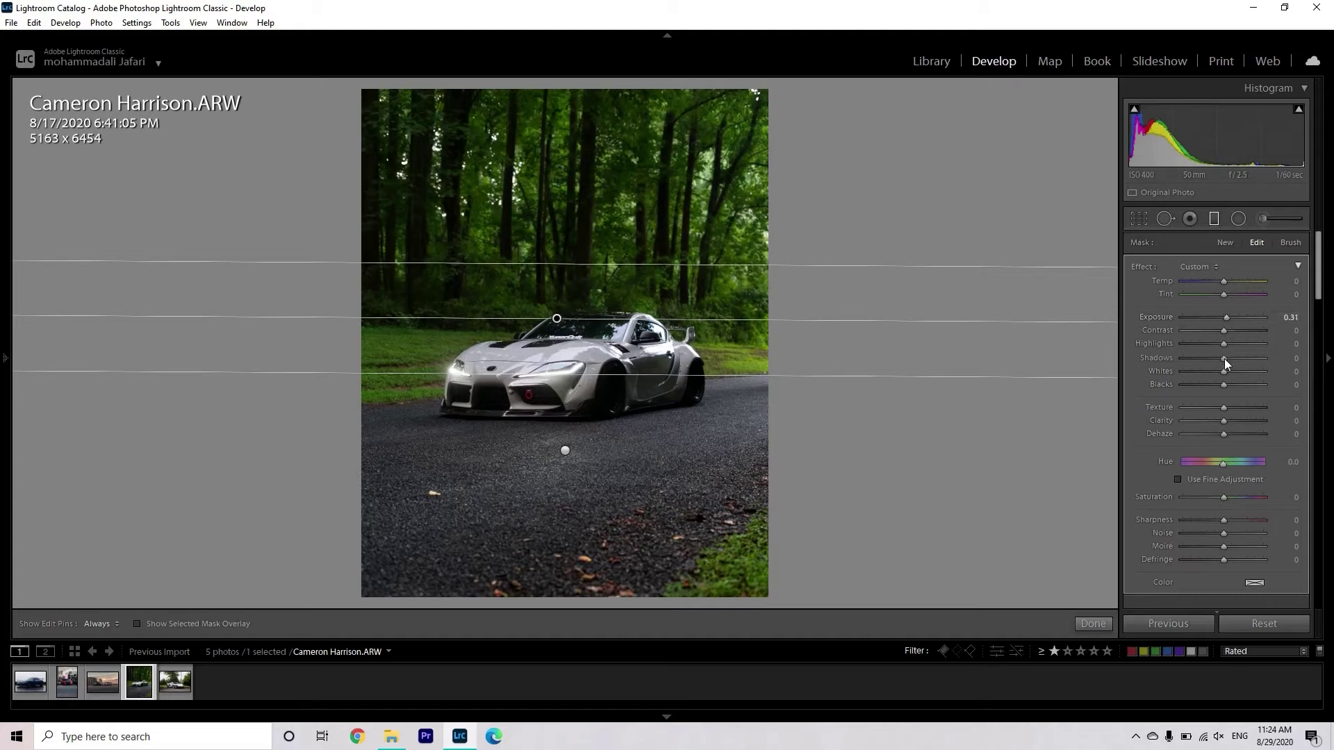
{"action": "left_click_drag", "start_coordinate": [1223, 420], "coordinate": [1225, 421]}
{"action": "left_click", "coordinate": [1093, 624]}
Paint an adjustment brush mask over both wheels and the lower side of the car
{"action": "left_click", "coordinate": [1266, 220]}
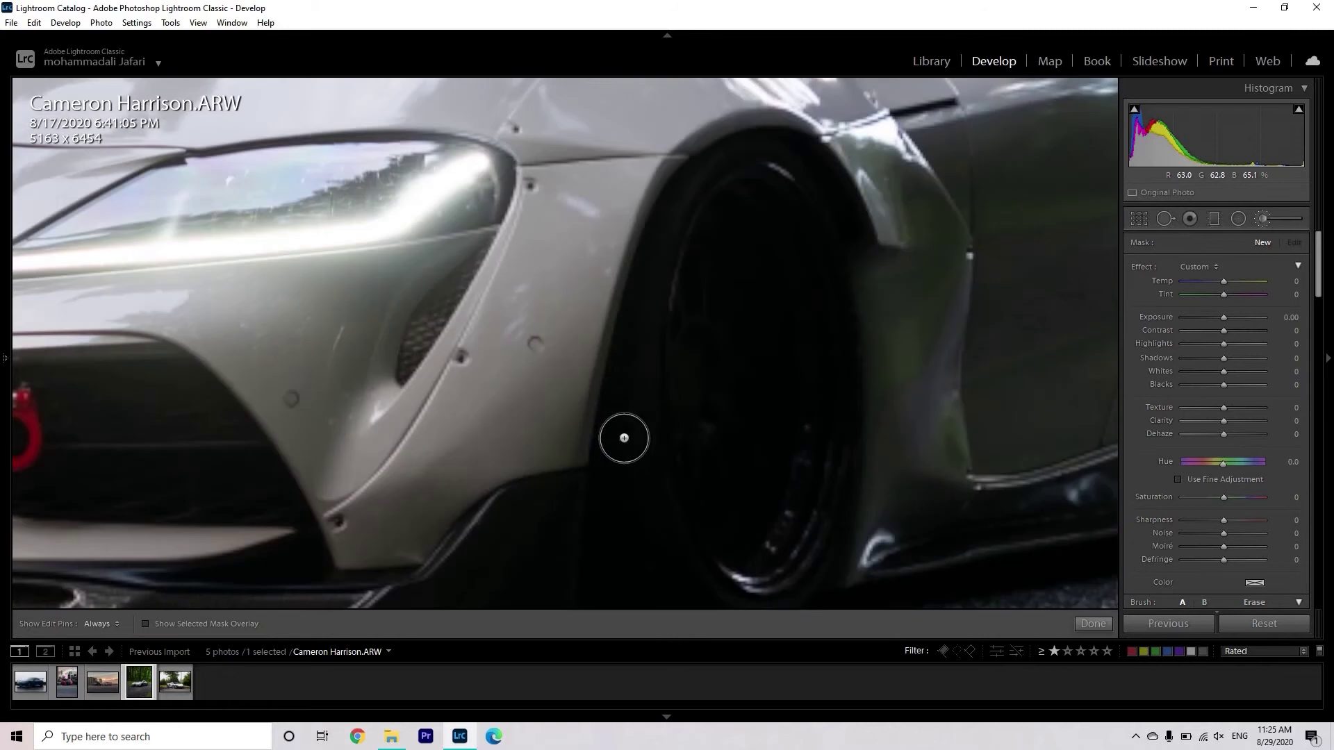
{"action": "key", "text": "z"}
{"action": "key", "text": "z"}
{"action": "mouse_move", "coordinate": [2, 236]}
{"action": "key", "text": "z"}
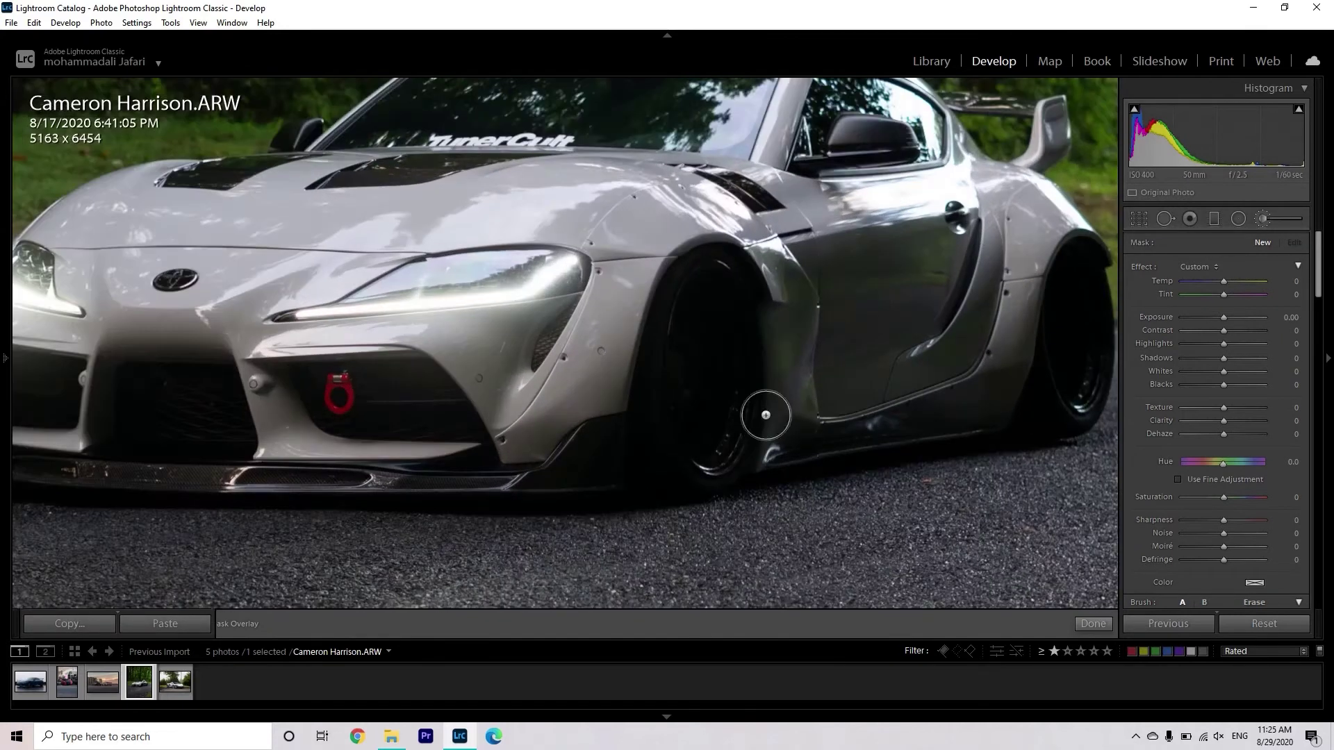
{"action": "left_click_drag", "start_coordinate": [747, 264], "coordinate": [564, 343]}
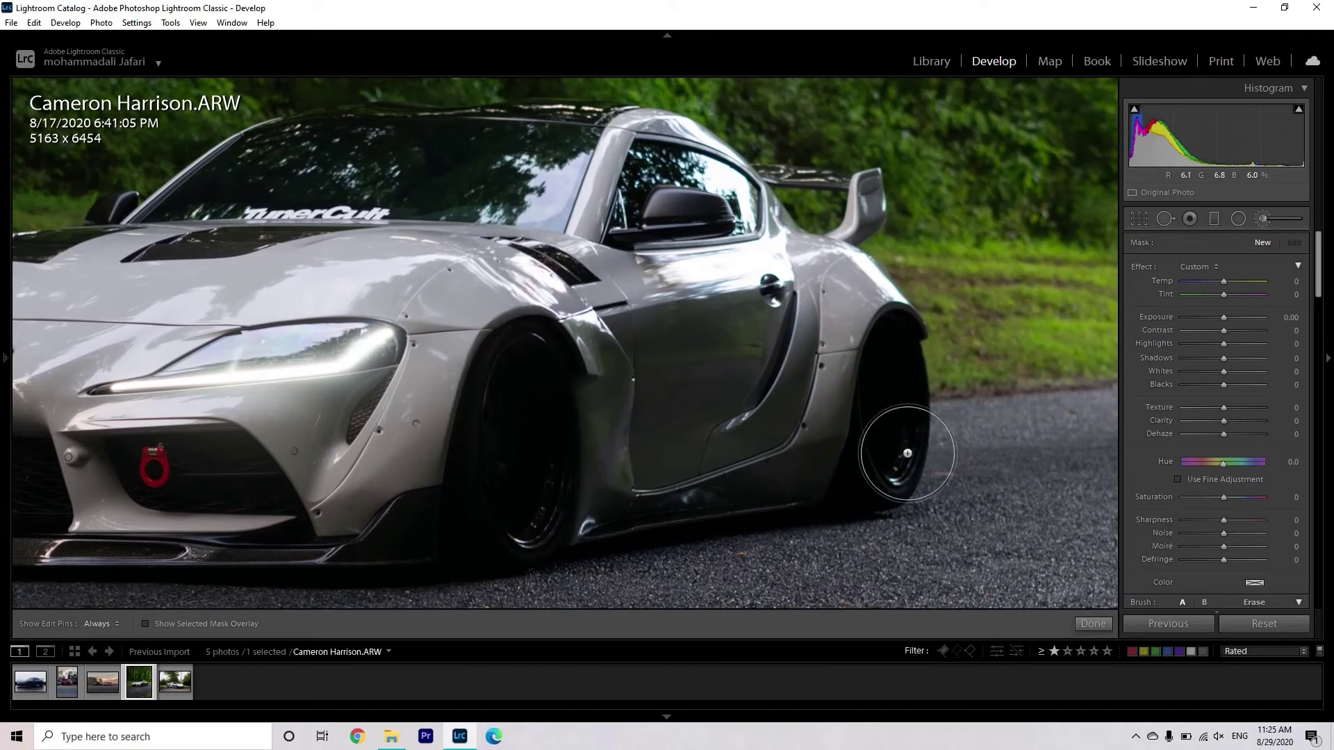
{"action": "left_click", "coordinate": [519, 504]}
{"action": "key", "text": "h"}
{"action": "mouse_move", "coordinate": [520, 355]}
{"action": "left_mouse_down"}
{"action": "mouse_move", "coordinate": [512, 476]}
{"action": "mouse_move", "coordinate": [500, 463]}
{"action": "mouse_move", "coordinate": [530, 347]}
{"action": "mouse_move", "coordinate": [614, 364]}
{"action": "mouse_move", "coordinate": [760, 328]}
{"action": "mouse_move", "coordinate": [612, 363]}
{"action": "mouse_move", "coordinate": [813, 340]}
{"action": "mouse_move", "coordinate": [858, 317]}
{"action": "mouse_move", "coordinate": [884, 372]}
{"action": "mouse_move", "coordinate": [884, 453]}
{"action": "mouse_move", "coordinate": [723, 447]}
{"action": "mouse_move", "coordinate": [595, 467]}
{"action": "mouse_move", "coordinate": [790, 454]}
{"action": "mouse_move", "coordinate": [717, 425]}
{"action": "mouse_move", "coordinate": [774, 402]}
{"action": "mouse_move", "coordinate": [537, 437]}
{"action": "left_mouse_up"}
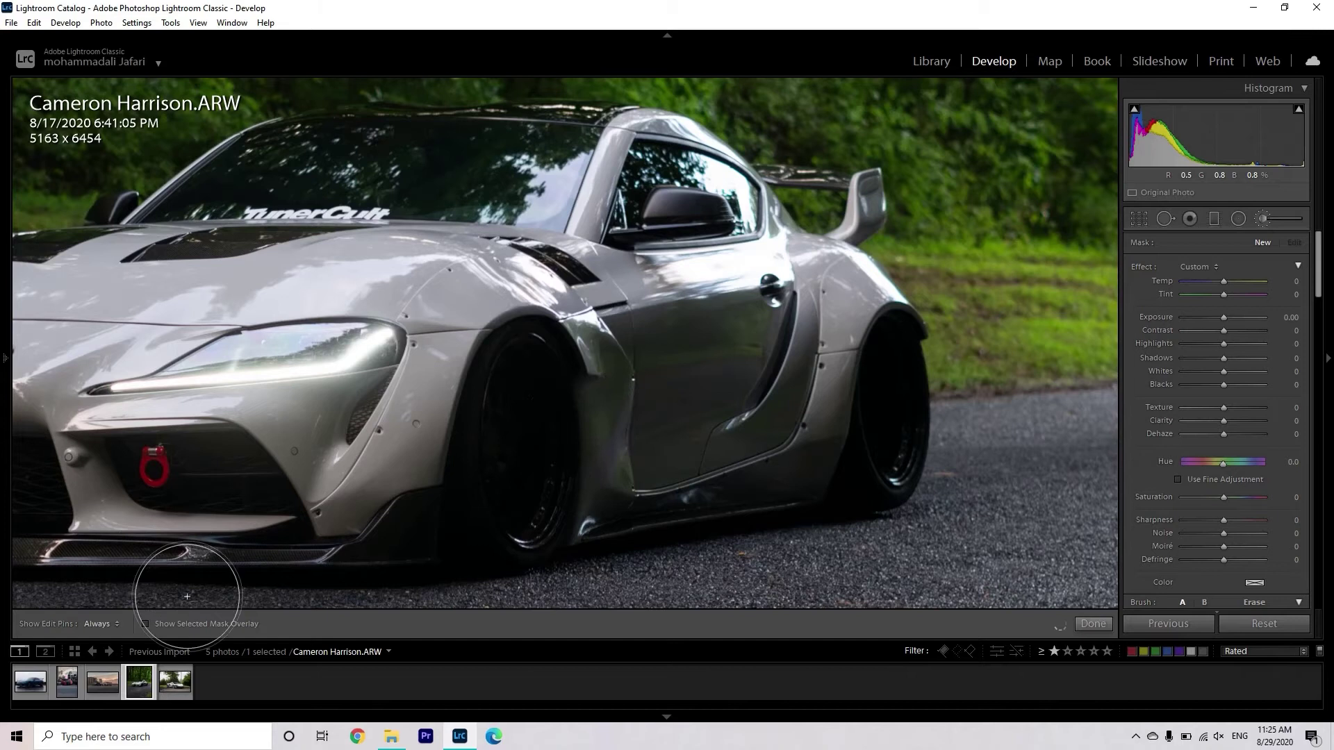
Show the mask overlay and extend the brush mask over the upper door and rear fender
{"action": "left_click", "coordinate": [98, 624]}
{"action": "left_click", "coordinate": [187, 626]}
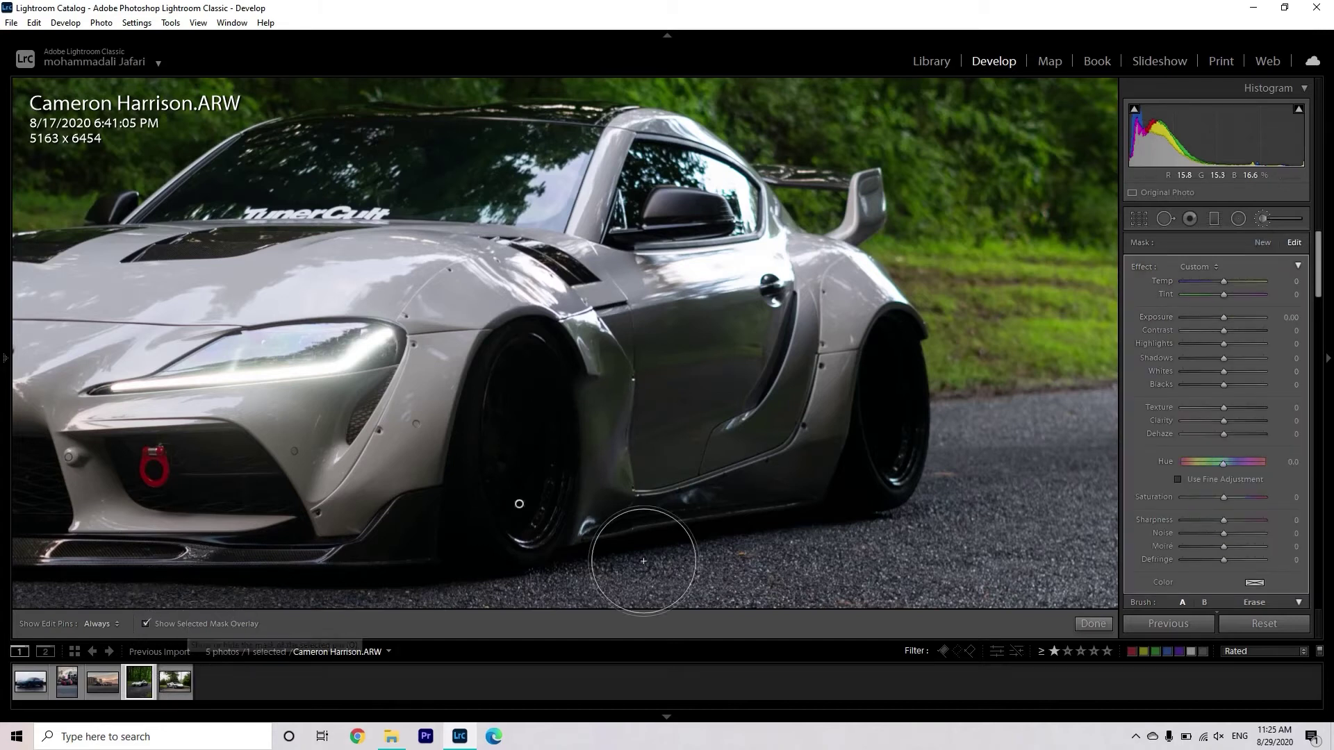
{"action": "key", "text": "o"}
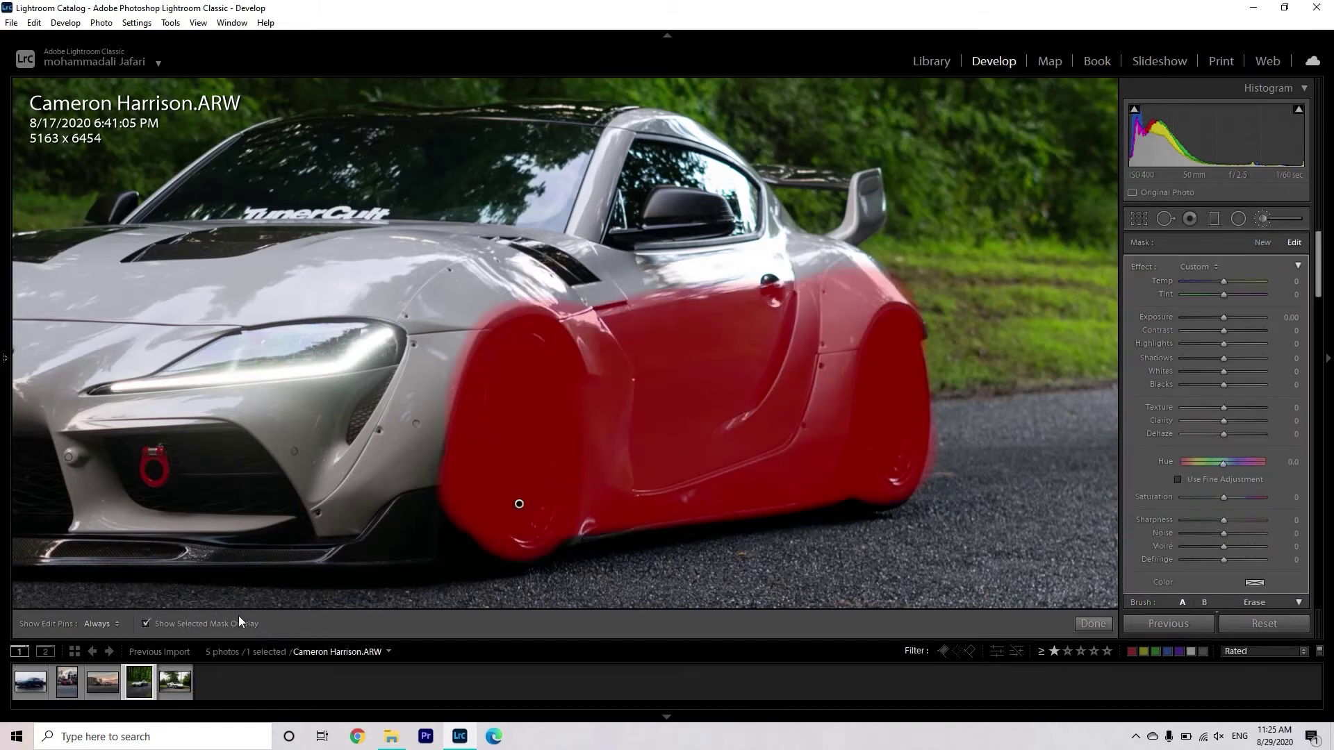
{"action": "key", "text": "h"}
{"action": "mouse_move", "coordinate": [819, 295]}
{"action": "left_mouse_down"}
{"action": "mouse_move", "coordinate": [645, 310]}
{"action": "mouse_move", "coordinate": [626, 317]}
{"action": "mouse_move", "coordinate": [600, 395]}
{"action": "mouse_move", "coordinate": [530, 387]}
{"action": "left_mouse_up"}
{"action": "key", "text": "h"}
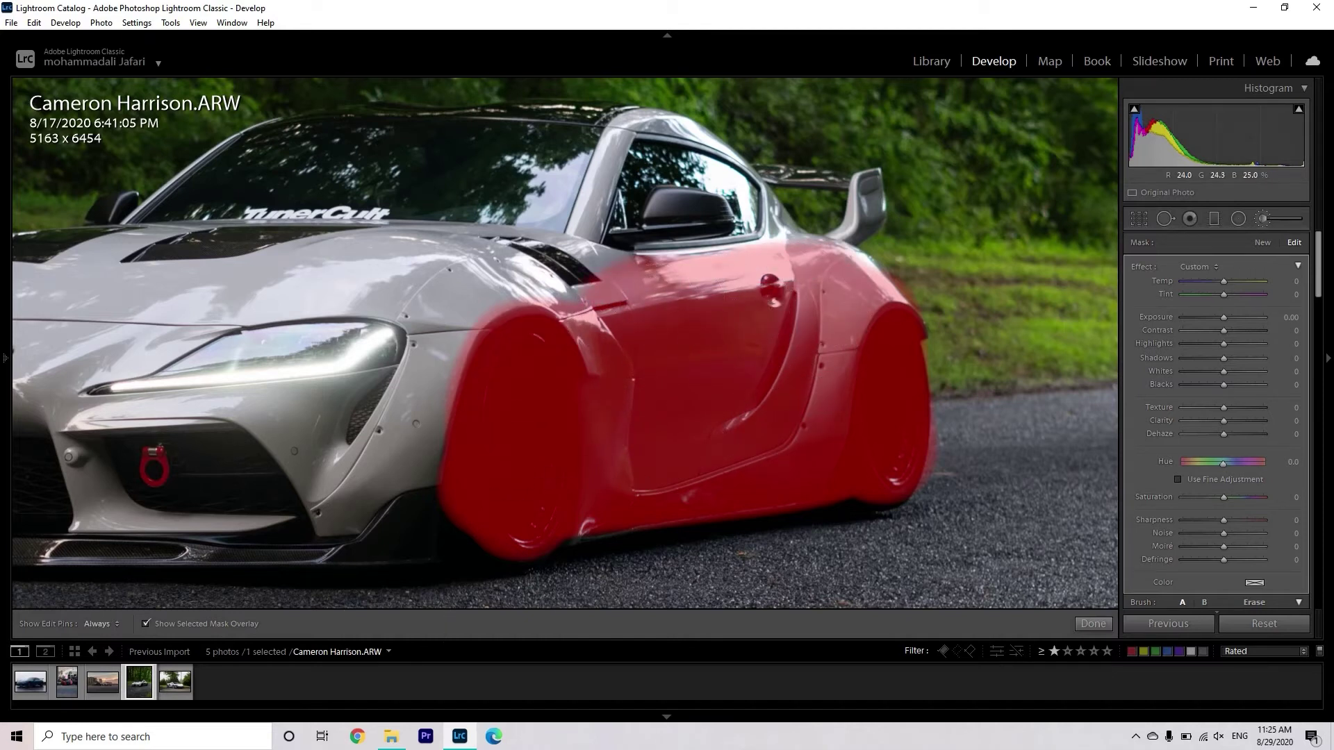
Brighten the brushed car side with Exposure 0.86, Shadows 11, Clarity 6 and Blacks -6, and close the brush
{"action": "left_click_drag", "start_coordinate": [1223, 318], "coordinate": [1245, 359]}
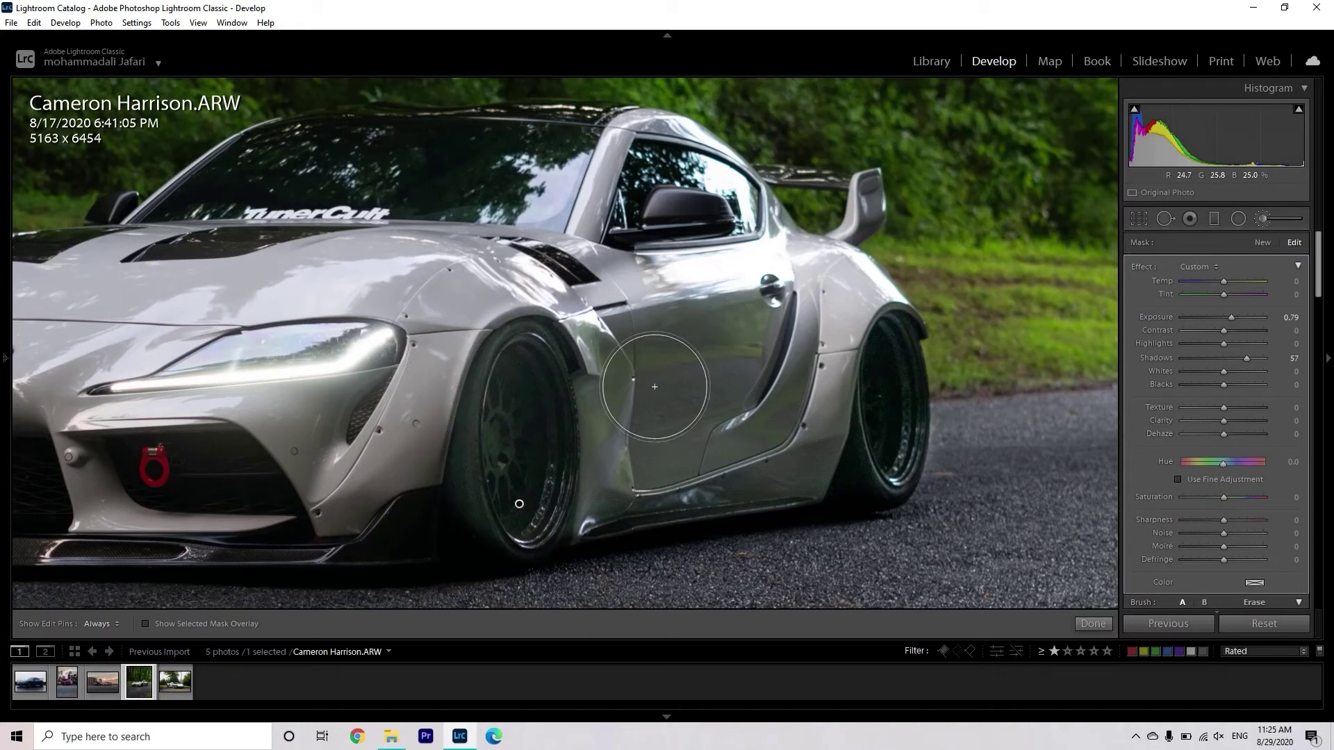
{"action": "double_click", "coordinate": [1241, 359]}
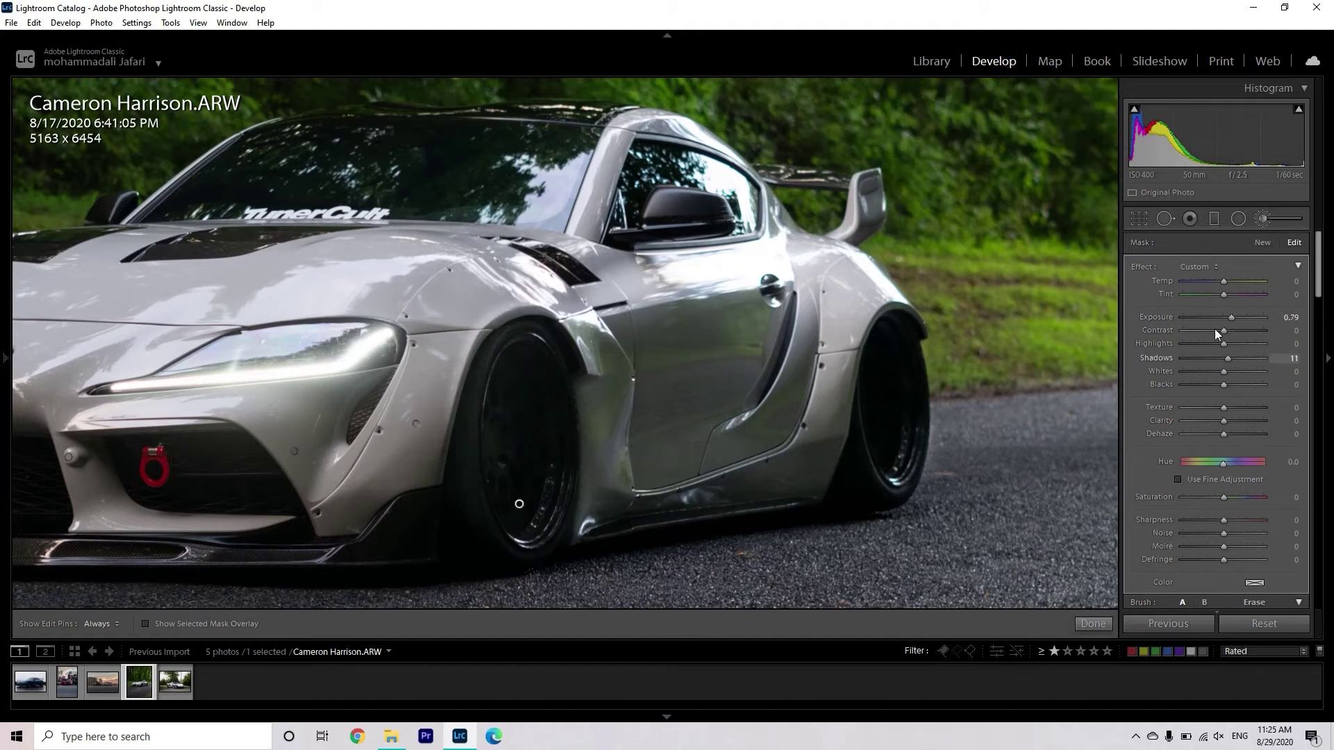
{"action": "left_click", "coordinate": [1236, 321]}
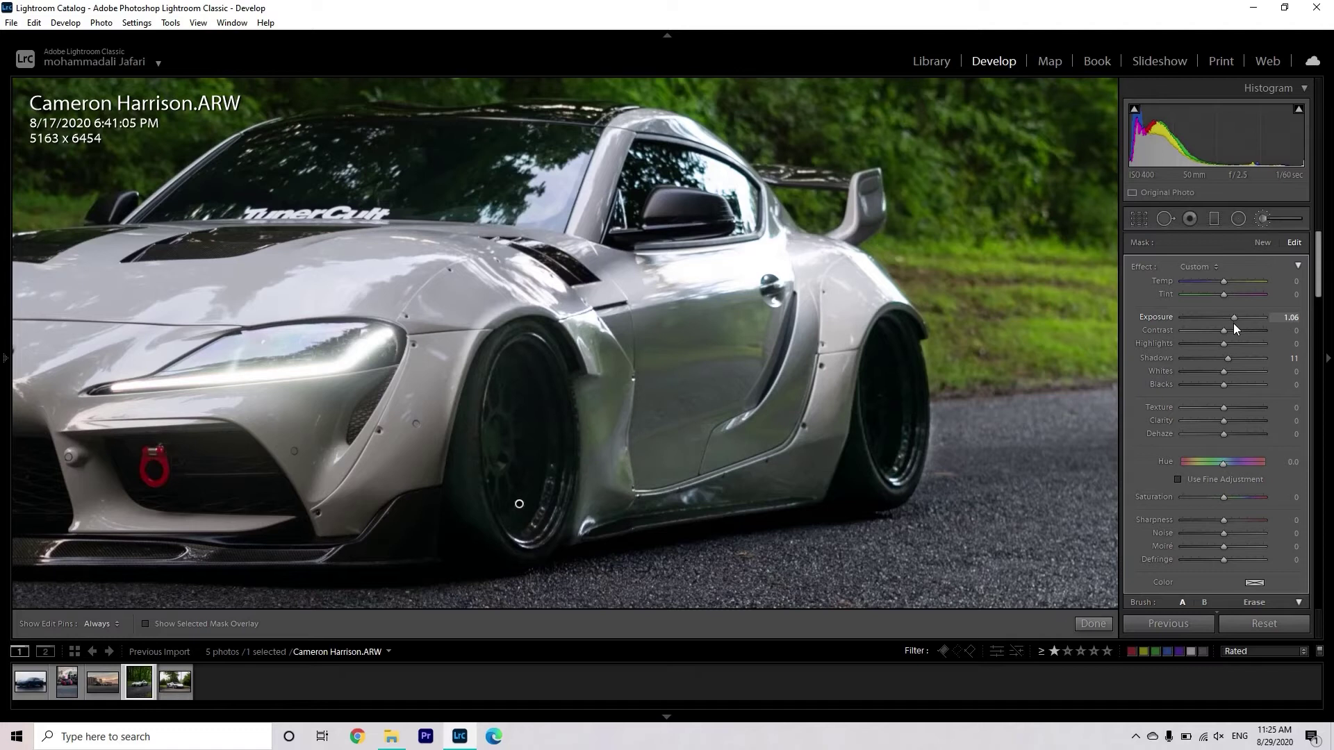
{"action": "scroll", "coordinate": [1232, 324], "scroll_direction": "down", "scroll_amount": 2}
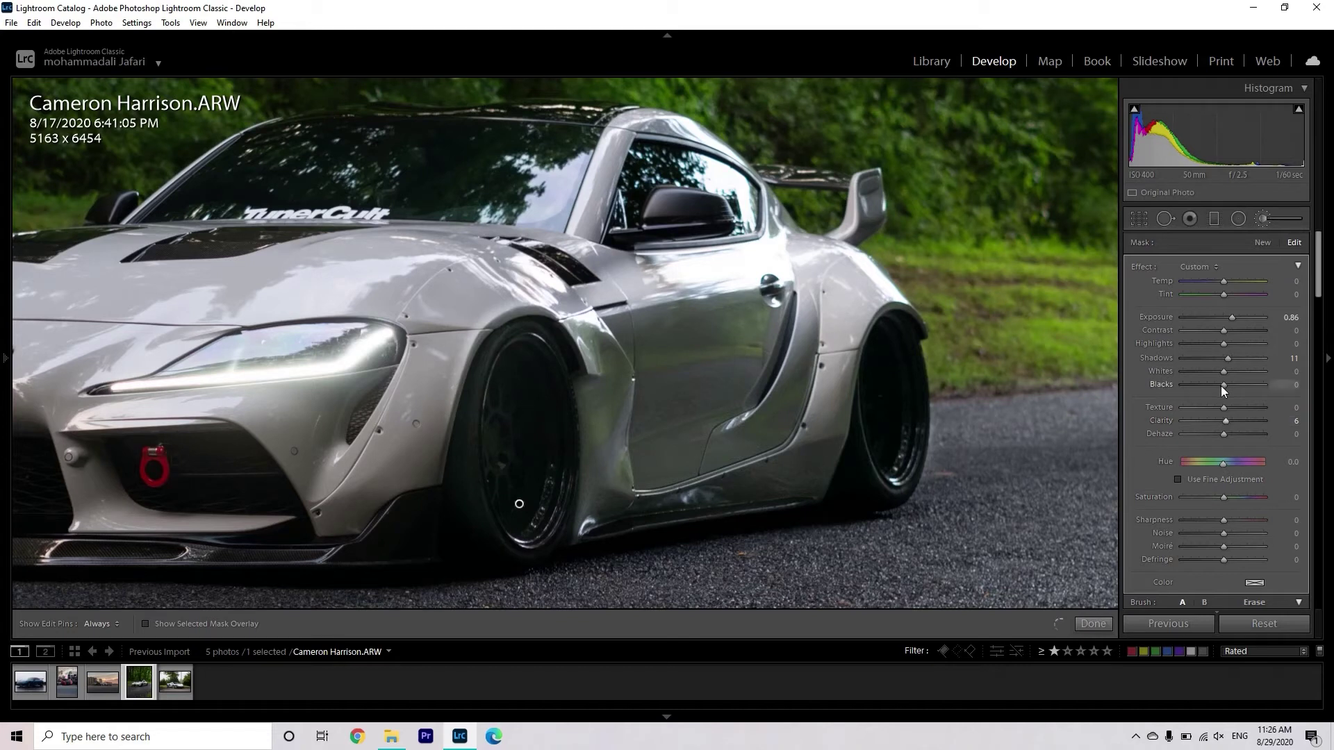
{"action": "scroll", "coordinate": [1219, 386], "scroll_direction": "down", "scroll_amount": 2}
{"action": "scroll", "coordinate": [1290, 432], "scroll_direction": "up", "scroll_amount": 1}
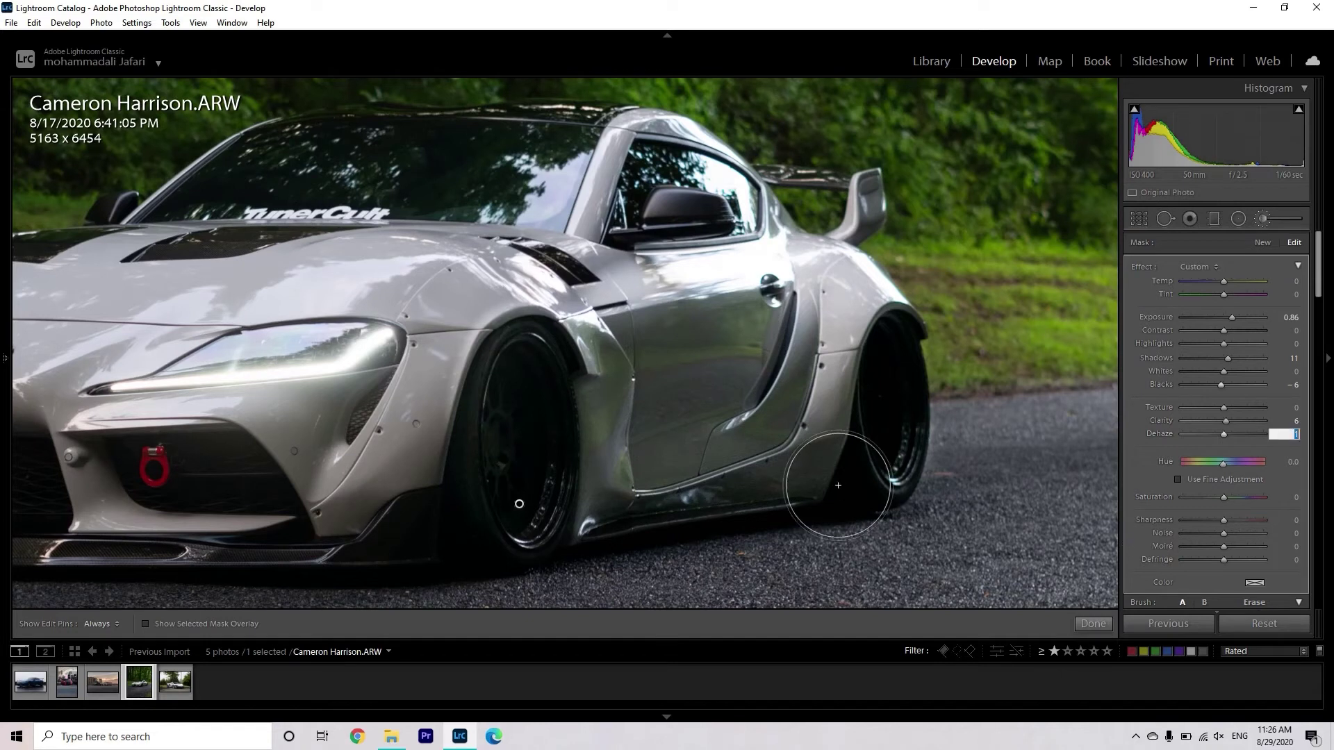
{"action": "key", "text": "k"}
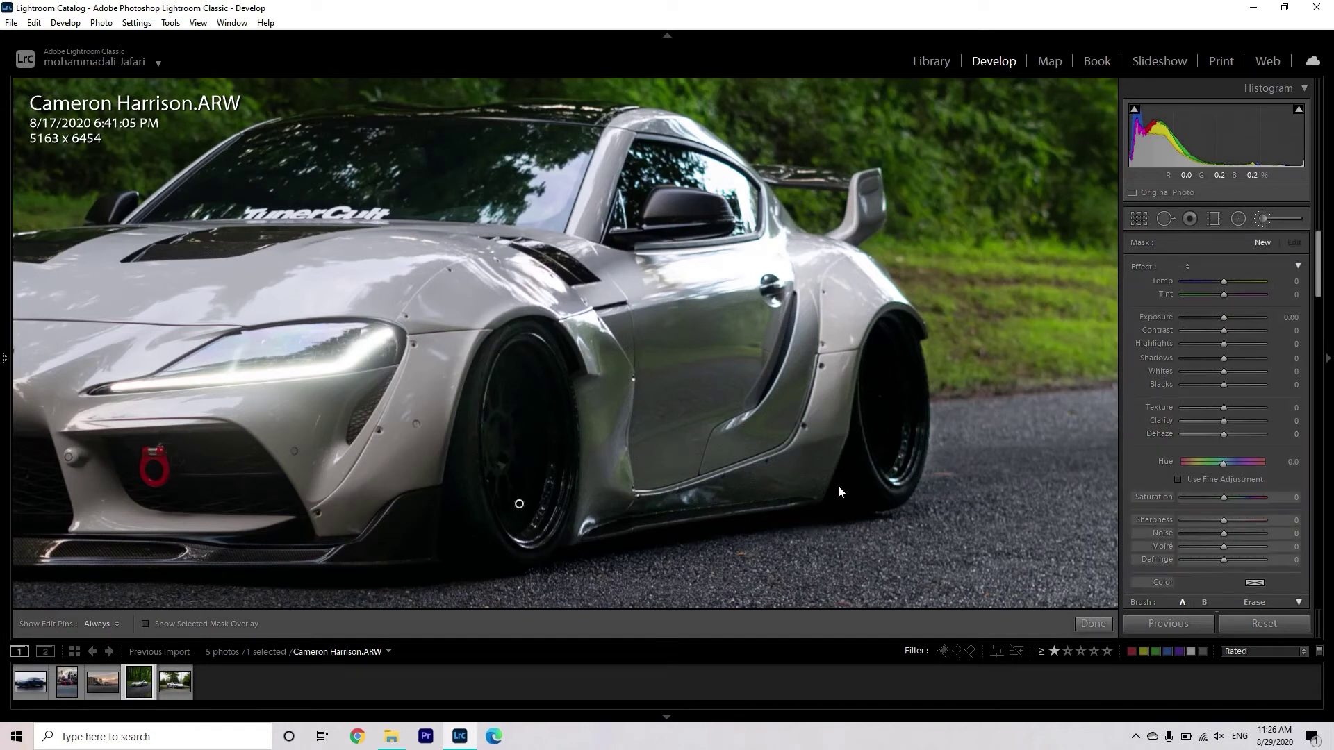
Compare the car's edited wheels and side with the unedited version, and return to the full photo
{"action": "key", "text": "backslash"}
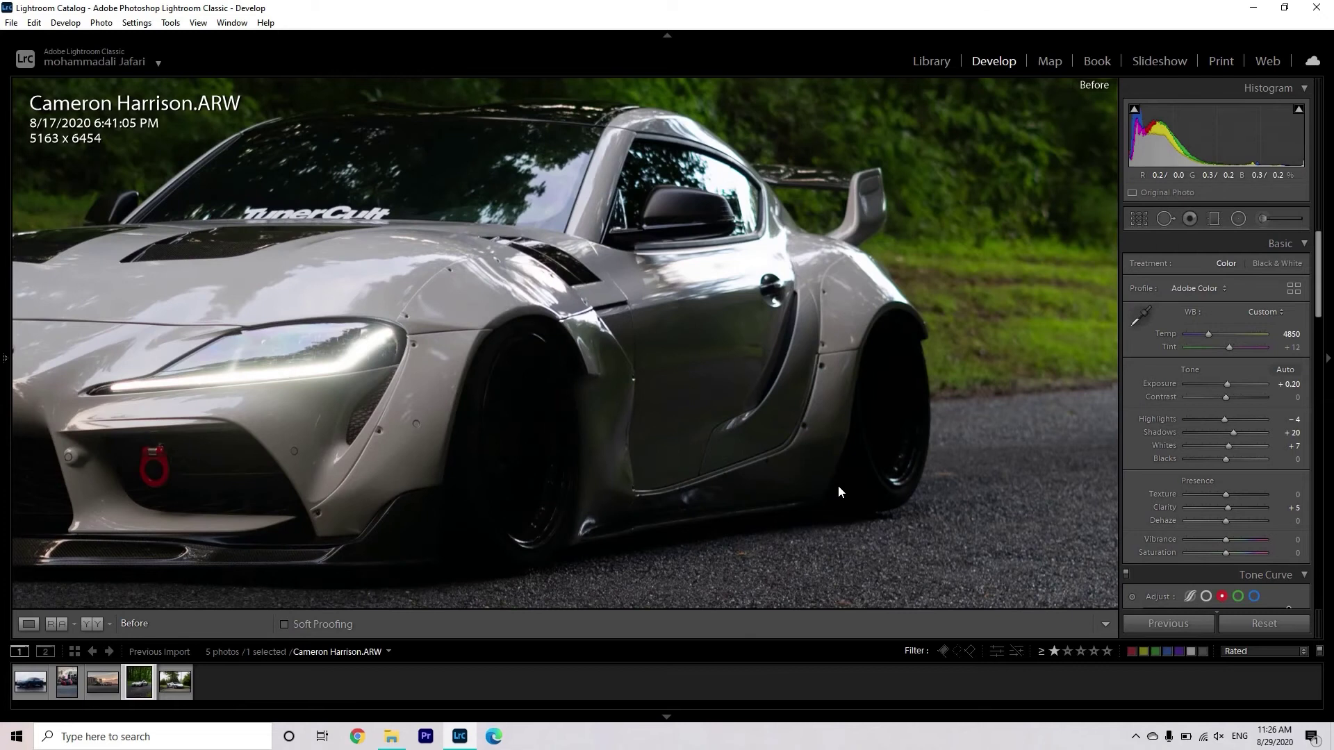
{"action": "key", "text": "backslash"}
{"action": "key", "text": "backslash"}
{"action": "key", "text": "backslash"}
{"action": "key", "text": "backslash"}
{"action": "key", "text": "backslash"}
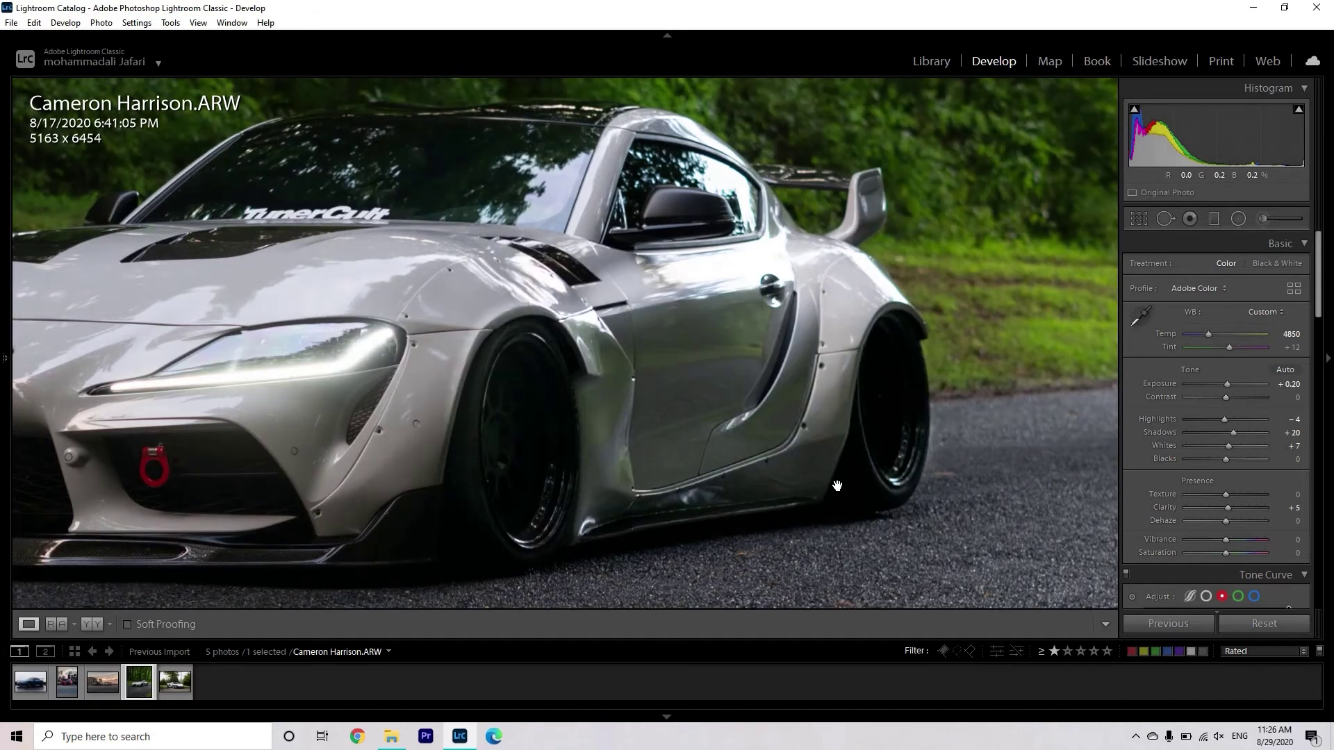
{"action": "left_click", "coordinate": [837, 485]}
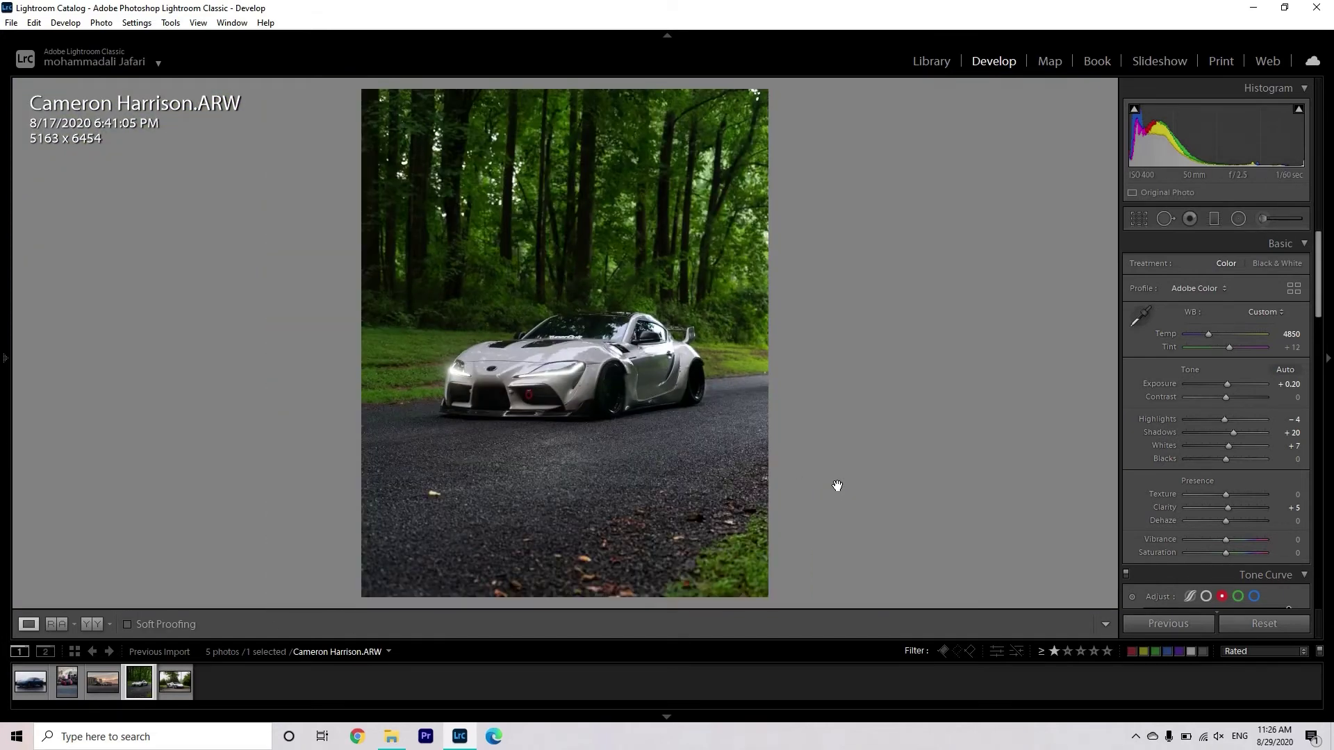
Raise the photo's noise reduction Luminance to about 11
{"action": "scroll", "coordinate": [1194, 426], "scroll_direction": "down", "scroll_amount": 10}
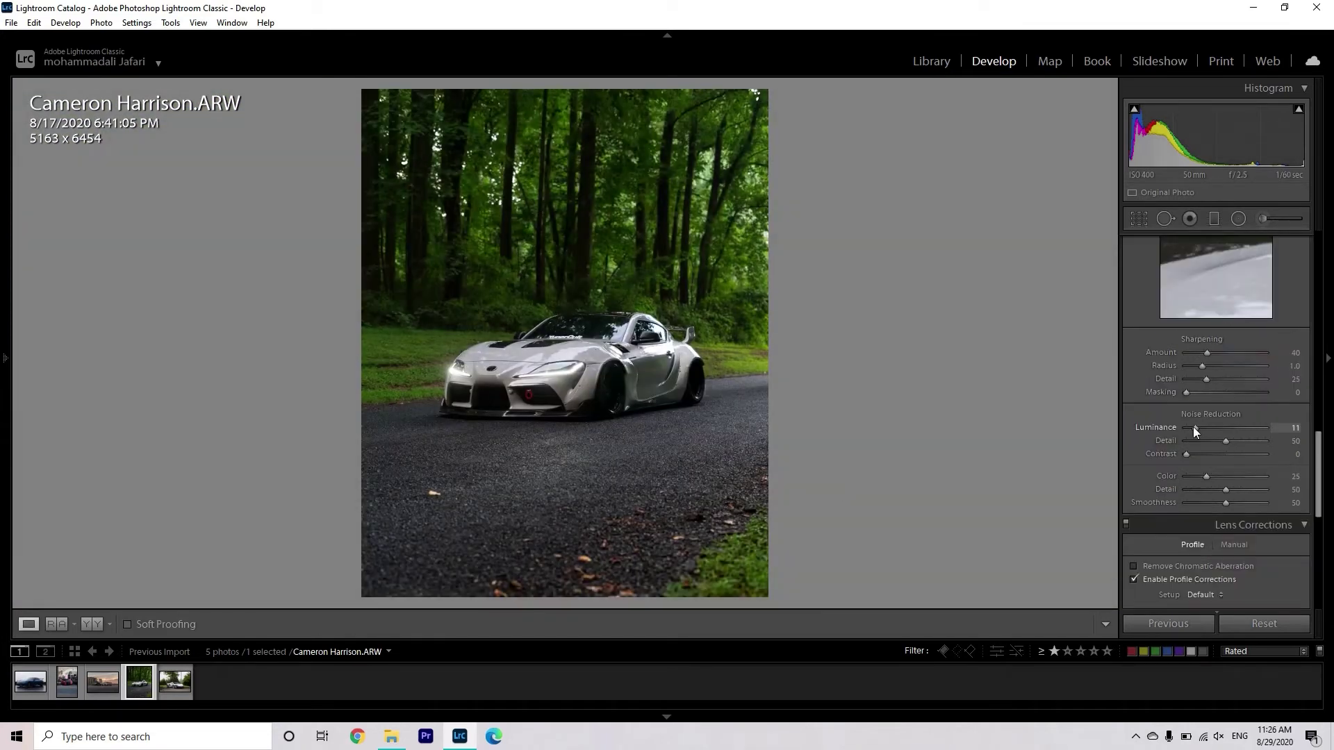
{"action": "scroll", "coordinate": [1186, 428], "scroll_direction": "up", "scroll_amount": 5}
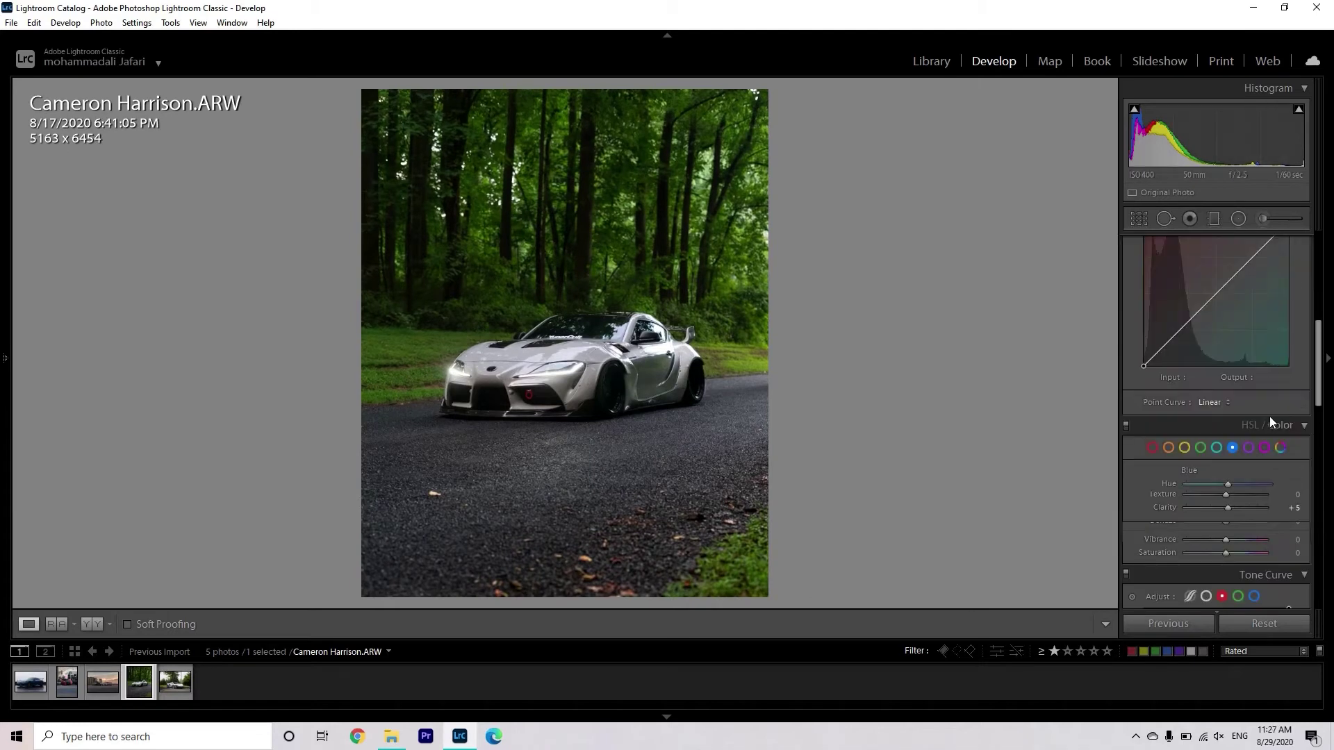
Shape the forest photo's point curve with a lifted black point, control points in shadows, midtones and highlights, and a slightly lowered shadow point
{"action": "scroll", "coordinate": [1254, 434], "scroll_direction": "up", "scroll_amount": 3}
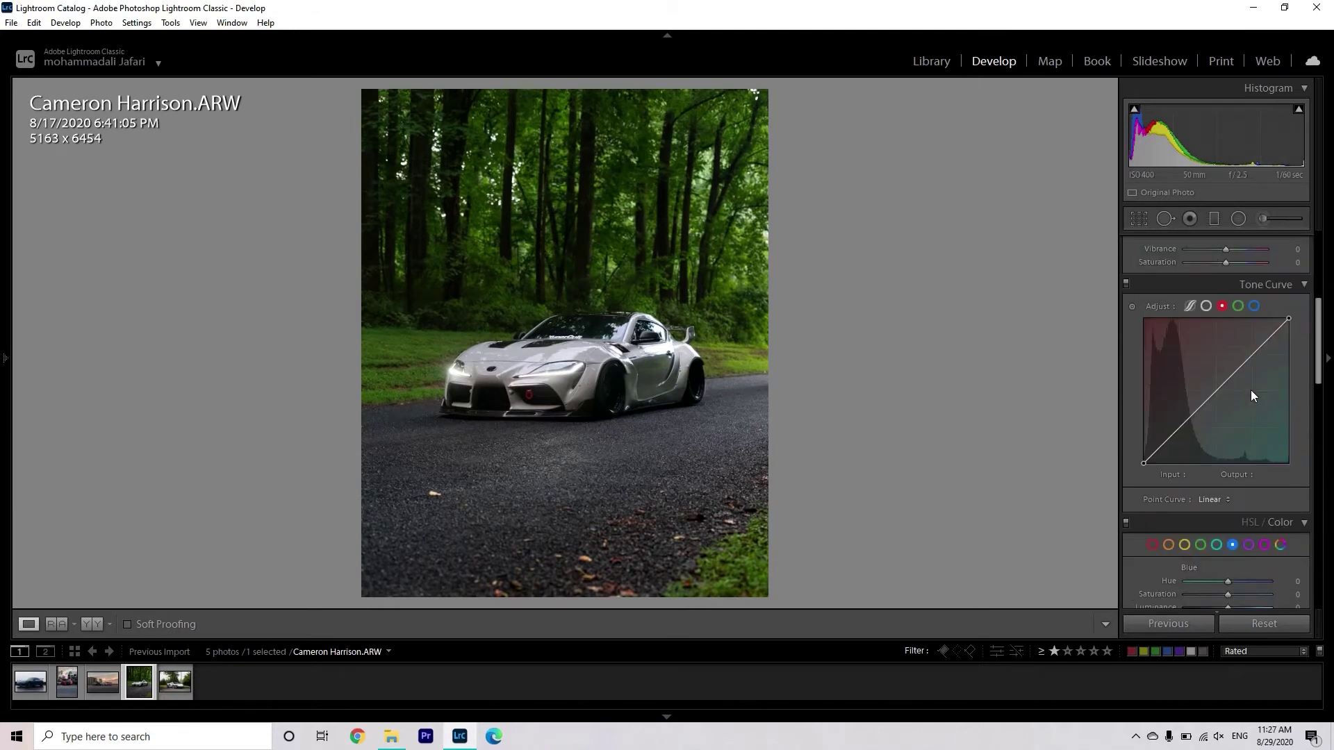
{"action": "left_click", "coordinate": [1205, 306]}
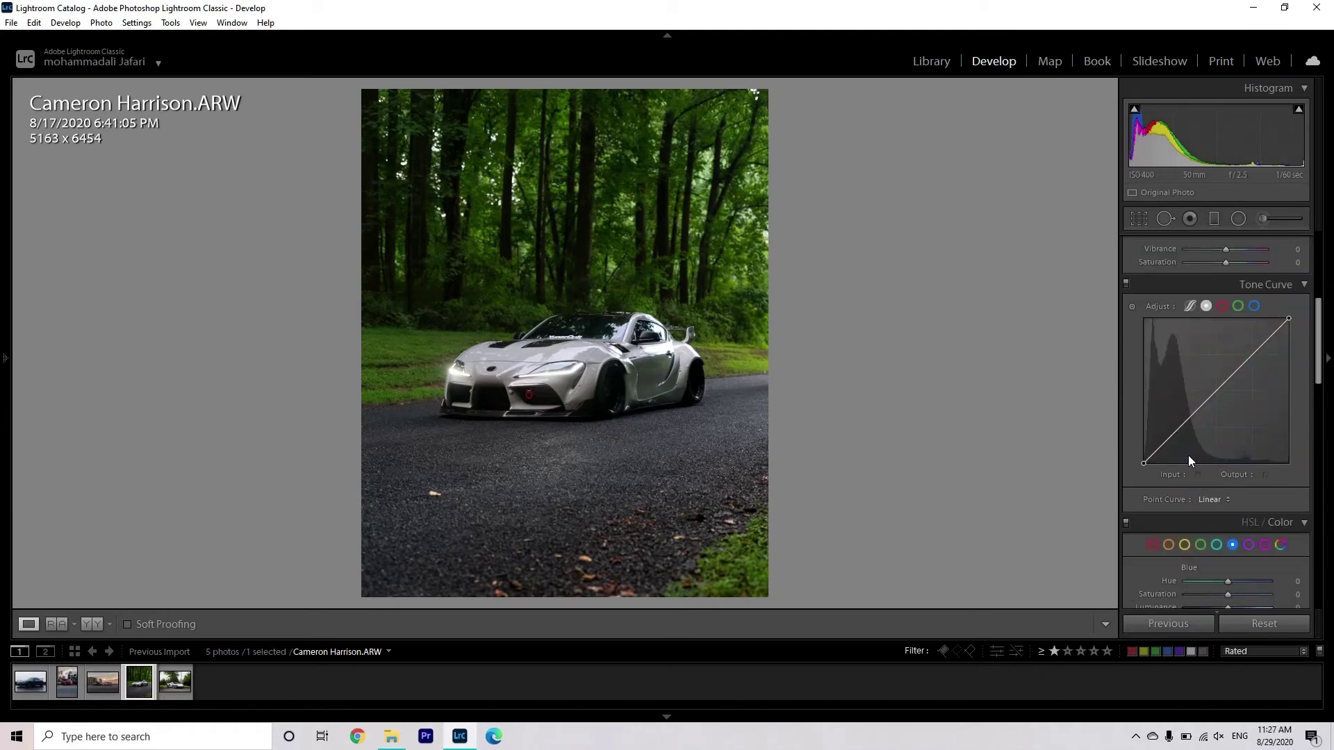
{"action": "left_click", "coordinate": [1178, 426]}
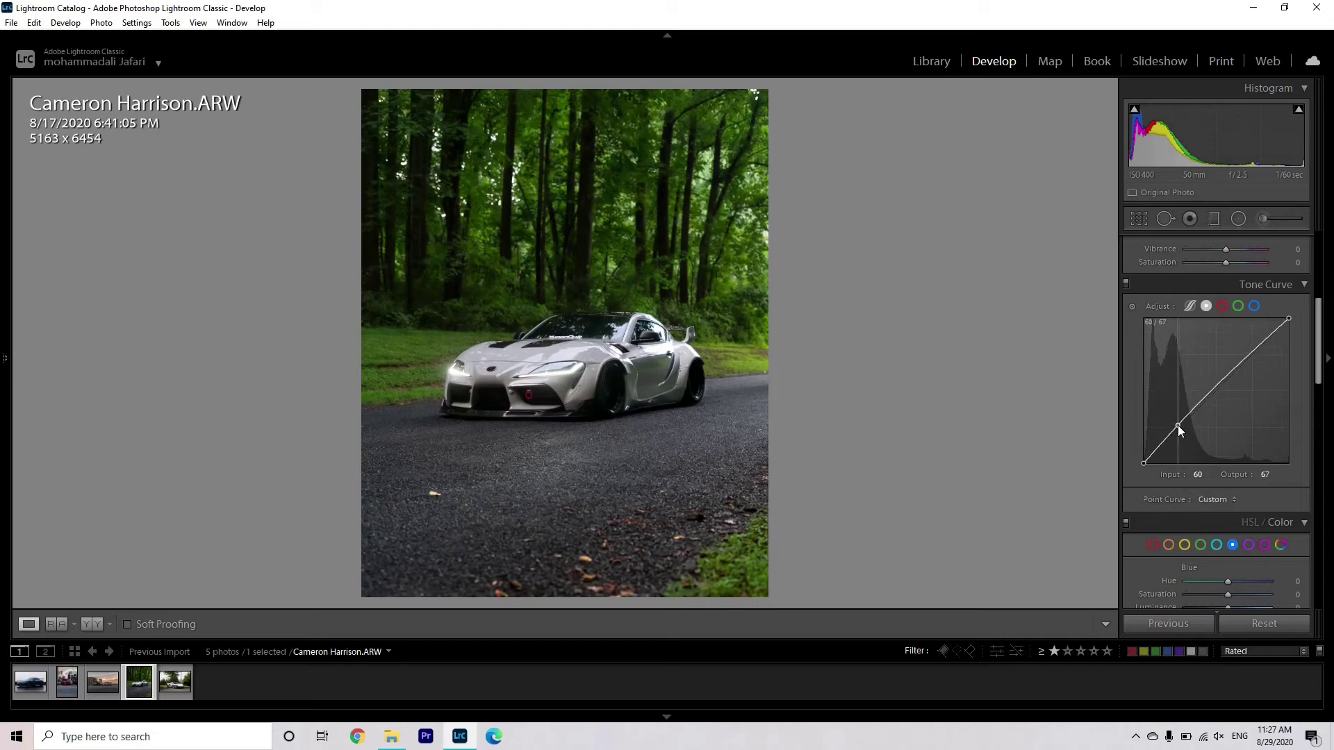
{"action": "left_click_drag", "start_coordinate": [1177, 425], "coordinate": [1146, 455]}
{"action": "left_click_drag", "start_coordinate": [1253, 353], "coordinate": [1252, 349]}
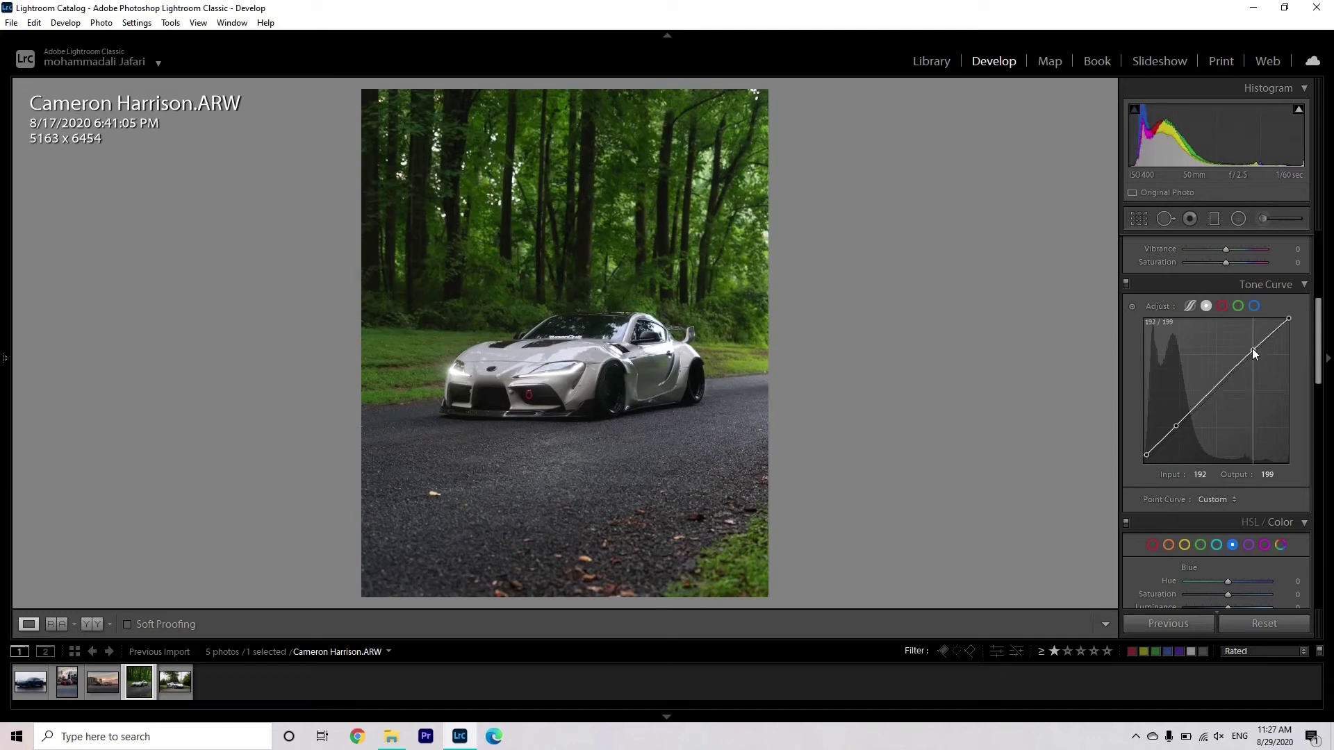
{"action": "left_click", "coordinate": [1288, 318]}
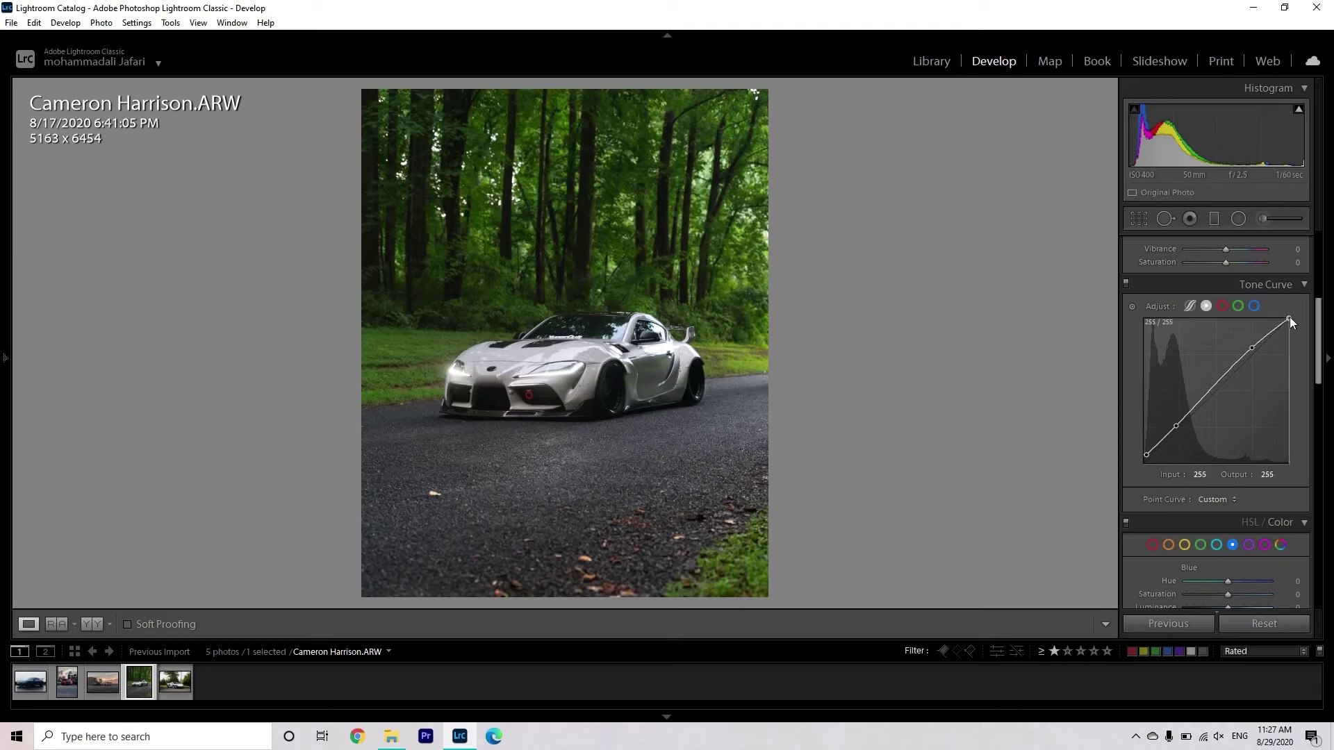
{"action": "left_click", "coordinate": [1216, 390]}
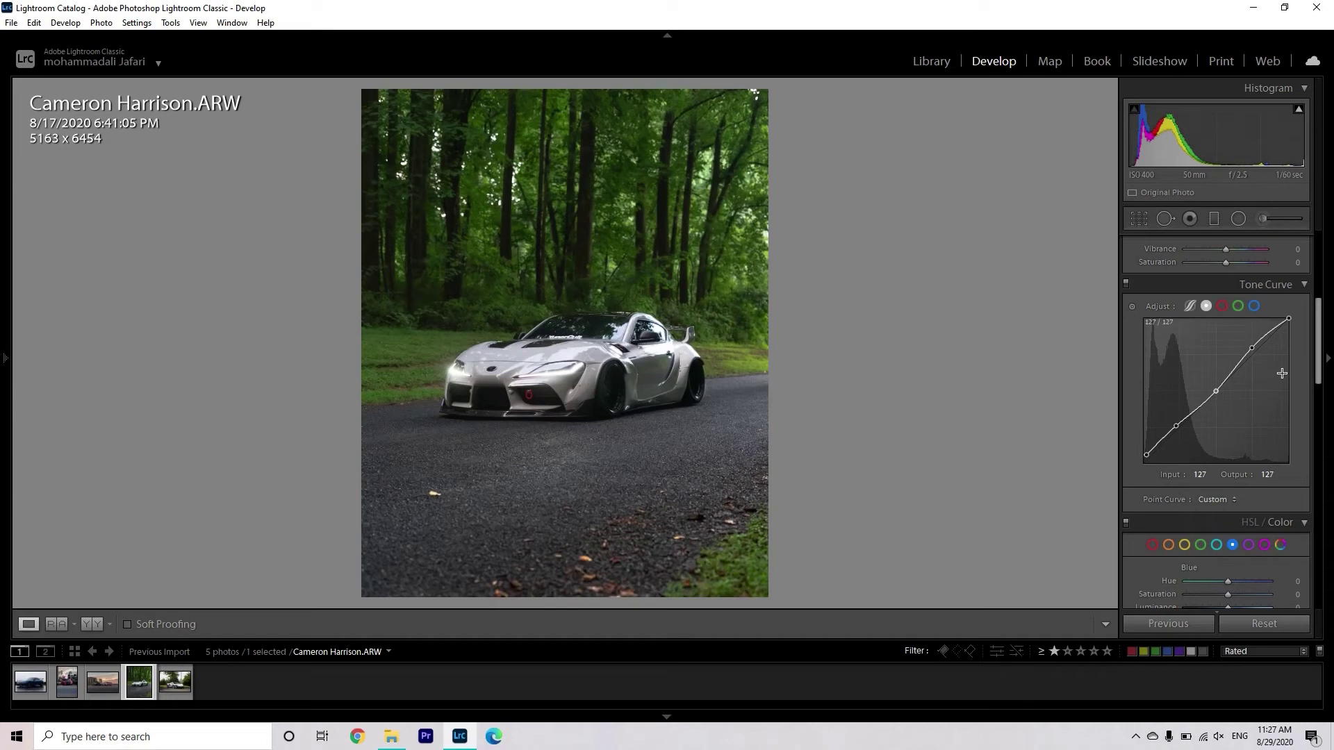
{"action": "right_click", "coordinate": [1178, 381]}
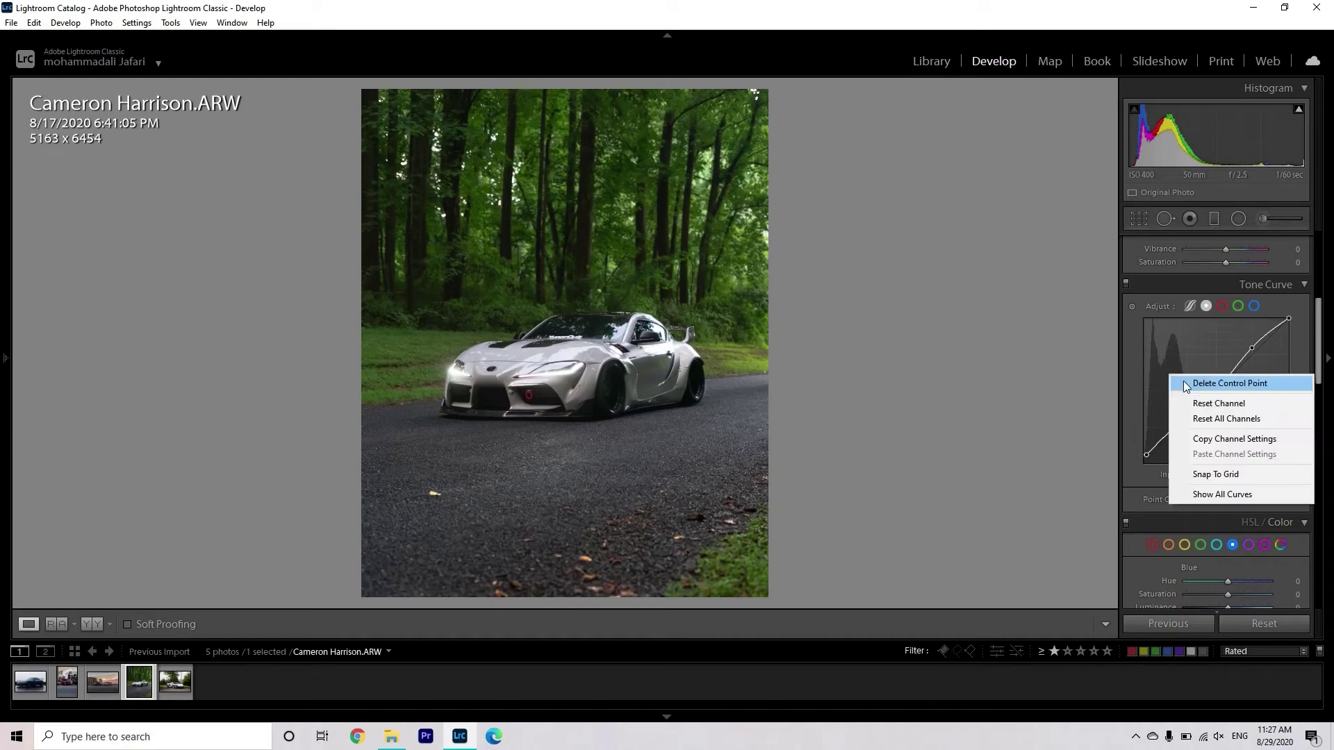
{"action": "left_click", "coordinate": [1125, 442]}
{"action": "left_click_drag", "start_coordinate": [1177, 425], "coordinate": [1174, 431]}
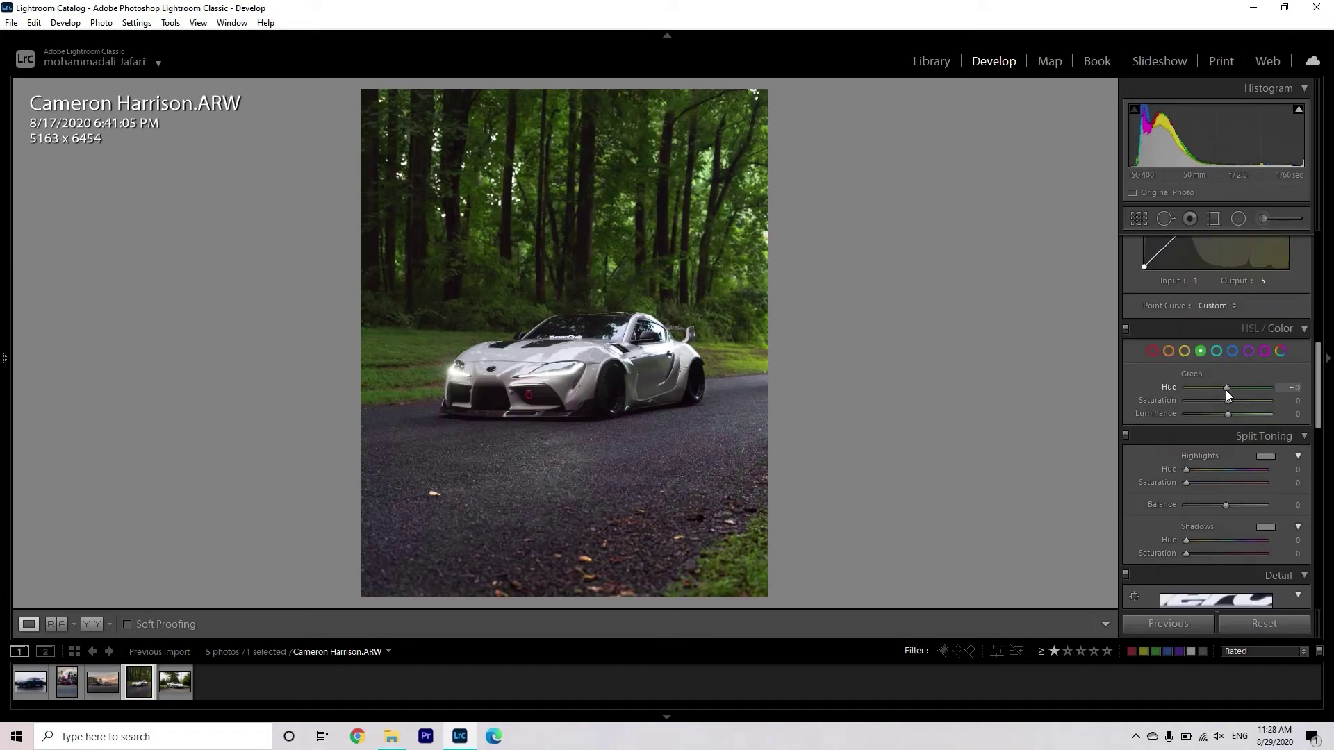
Set the yellow color's Hue to -3 and Saturation to +20
{"action": "left_click", "coordinate": [1197, 352]}
{"action": "left_click", "coordinate": [1186, 350]}
{"action": "left_click_drag", "start_coordinate": [1241, 399], "coordinate": [1245, 403]}
Split-tone the highlights with Hue 37 and Saturation 22, and the shadows with Hue 215 and Saturation 12
{"action": "left_click", "coordinate": [1263, 456]}
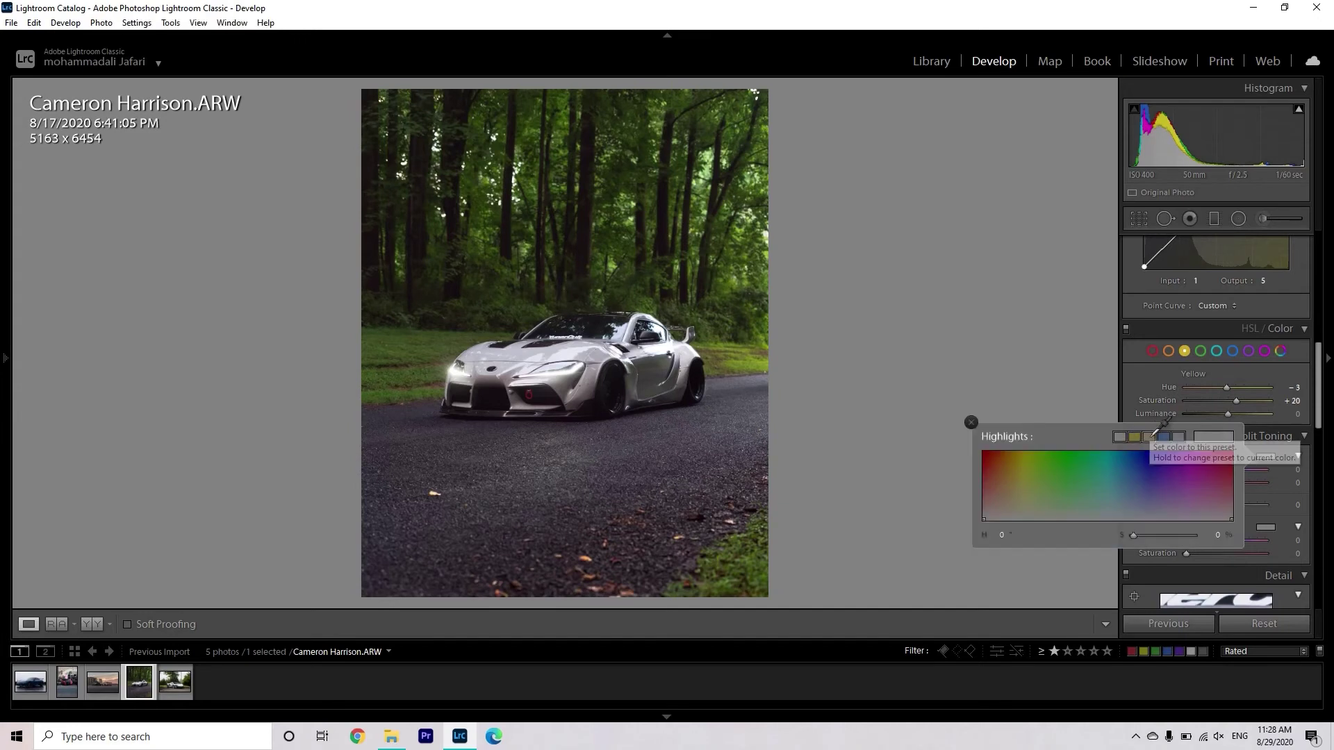
{"action": "left_click", "coordinate": [1149, 436]}
{"action": "left_click", "coordinate": [972, 422]}
{"action": "left_click", "coordinate": [1266, 527]}
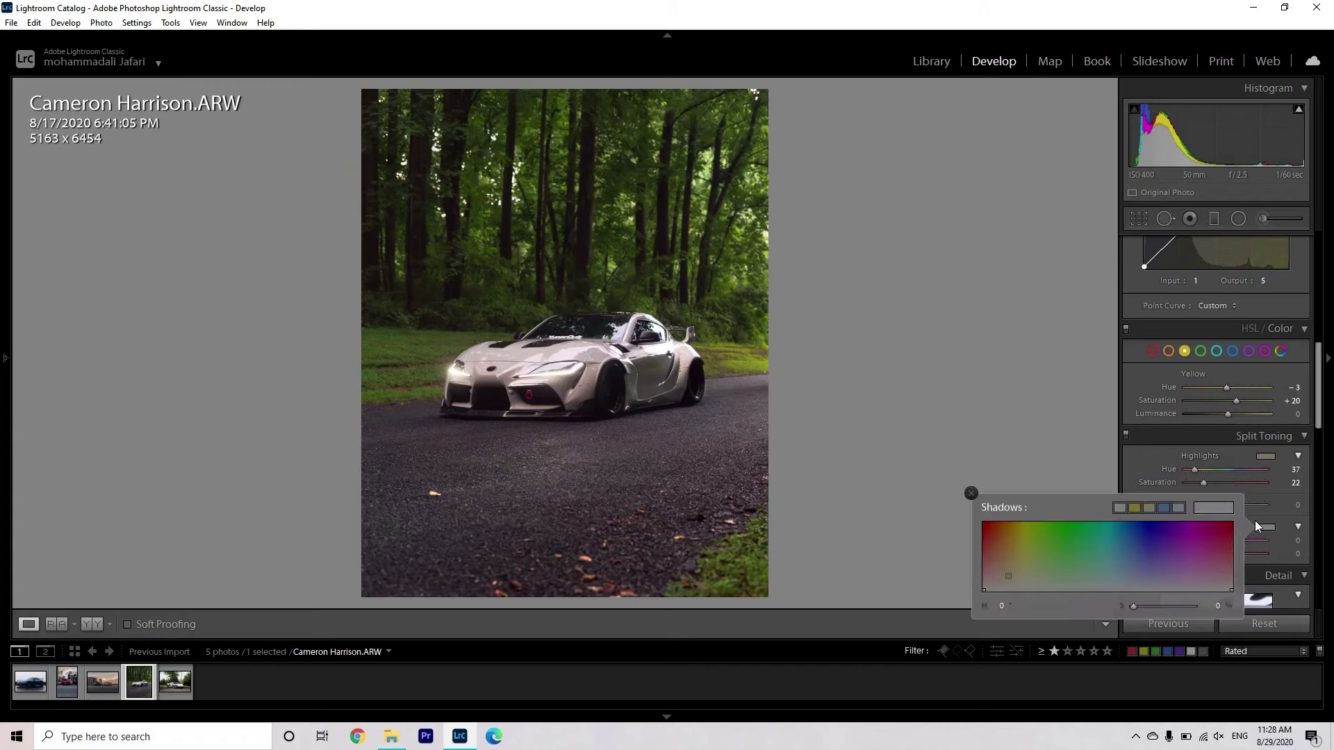
{"action": "left_click", "coordinate": [1182, 505]}
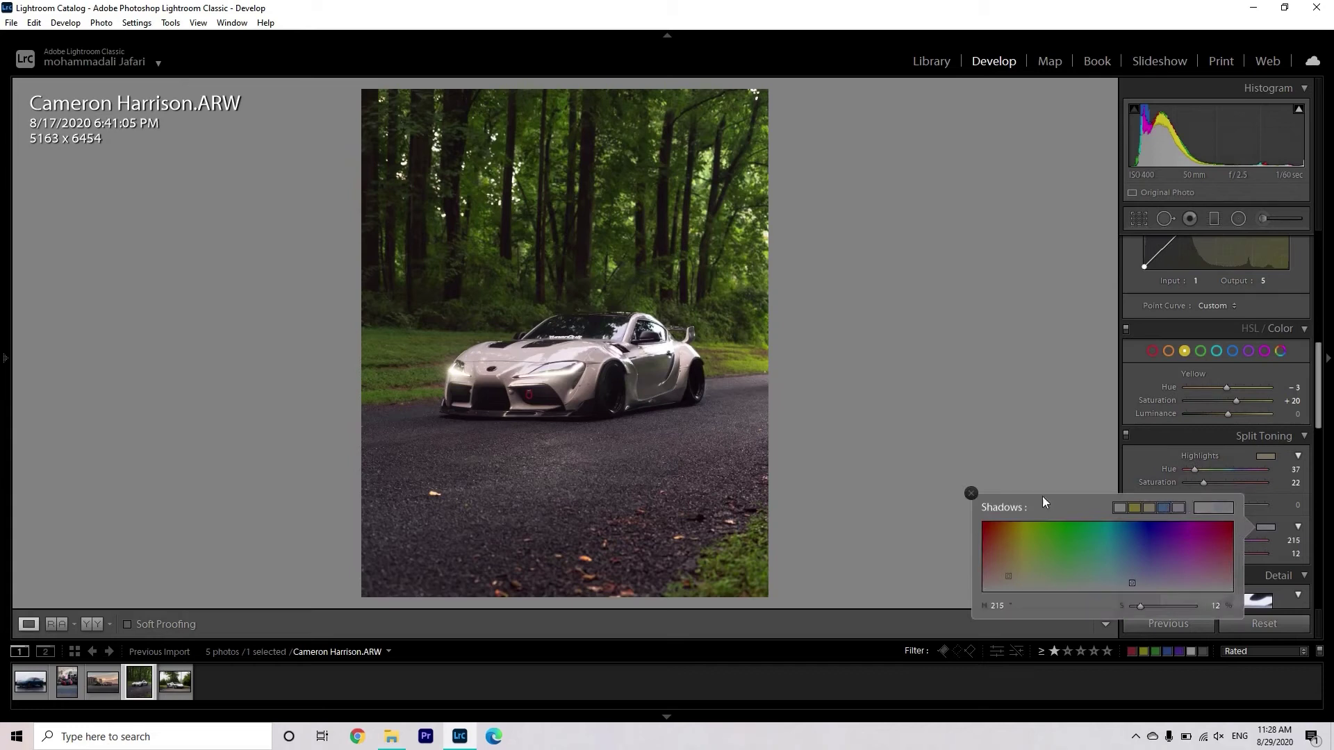
{"action": "left_click", "coordinate": [971, 493]}
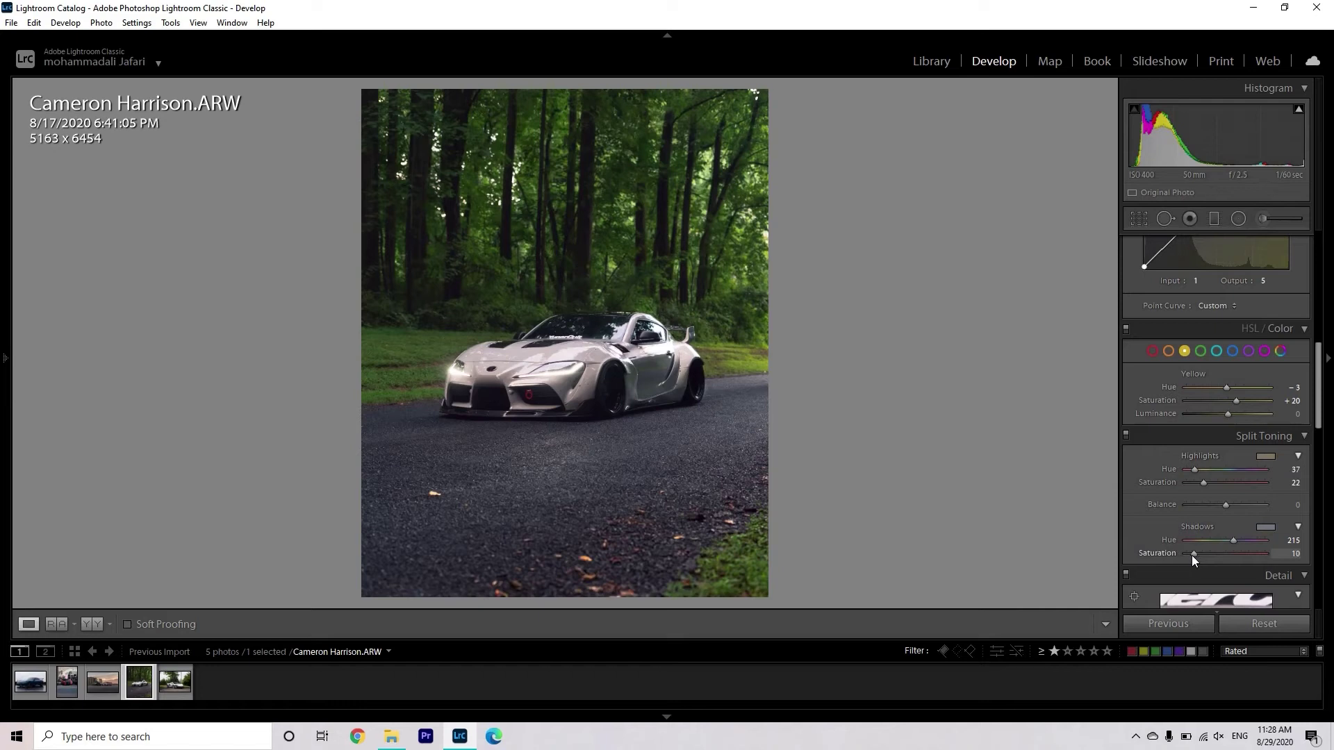
Reduce the split toning Saturation to 10 for the shadows and 11 for the highlights
{"action": "left_click_drag", "start_coordinate": [1193, 556], "coordinate": [1190, 556]}
{"action": "left_click_drag", "start_coordinate": [1198, 486], "coordinate": [1196, 486]}
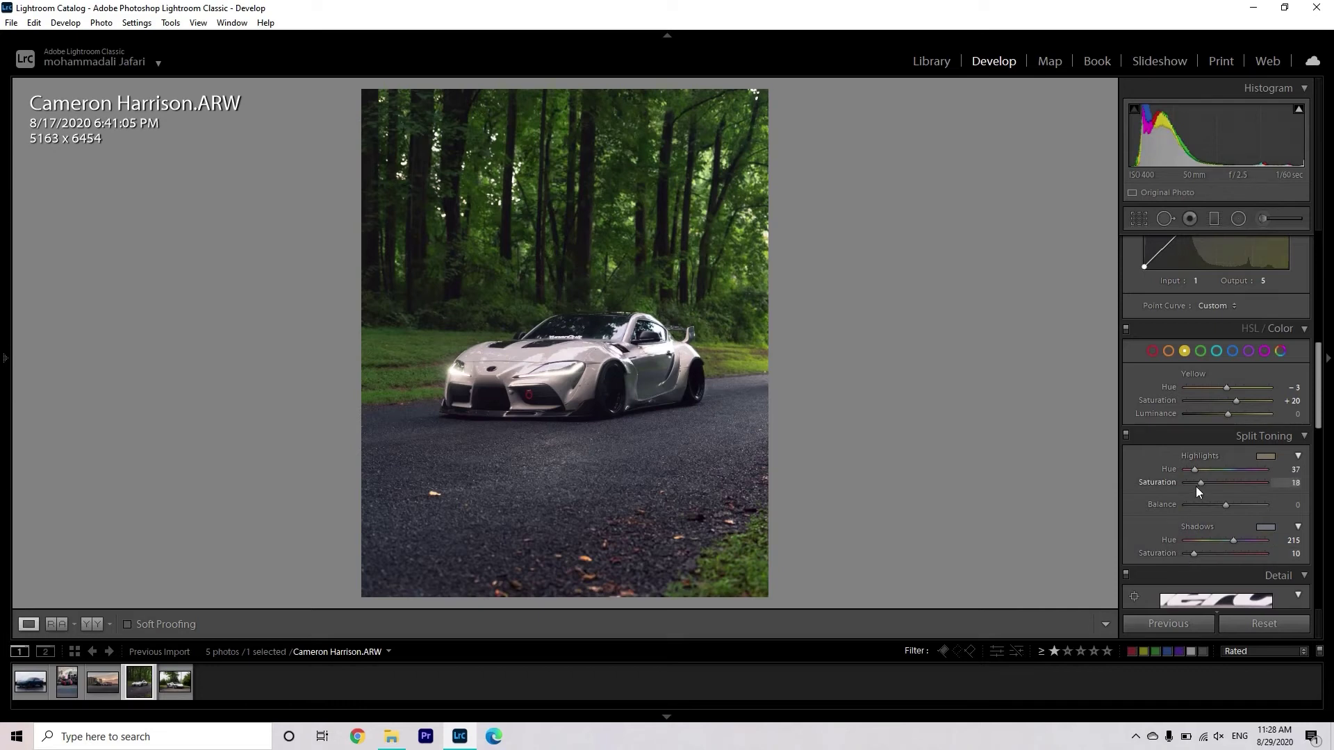
{"action": "left_click_drag", "start_coordinate": [1204, 482], "coordinate": [1199, 485]}
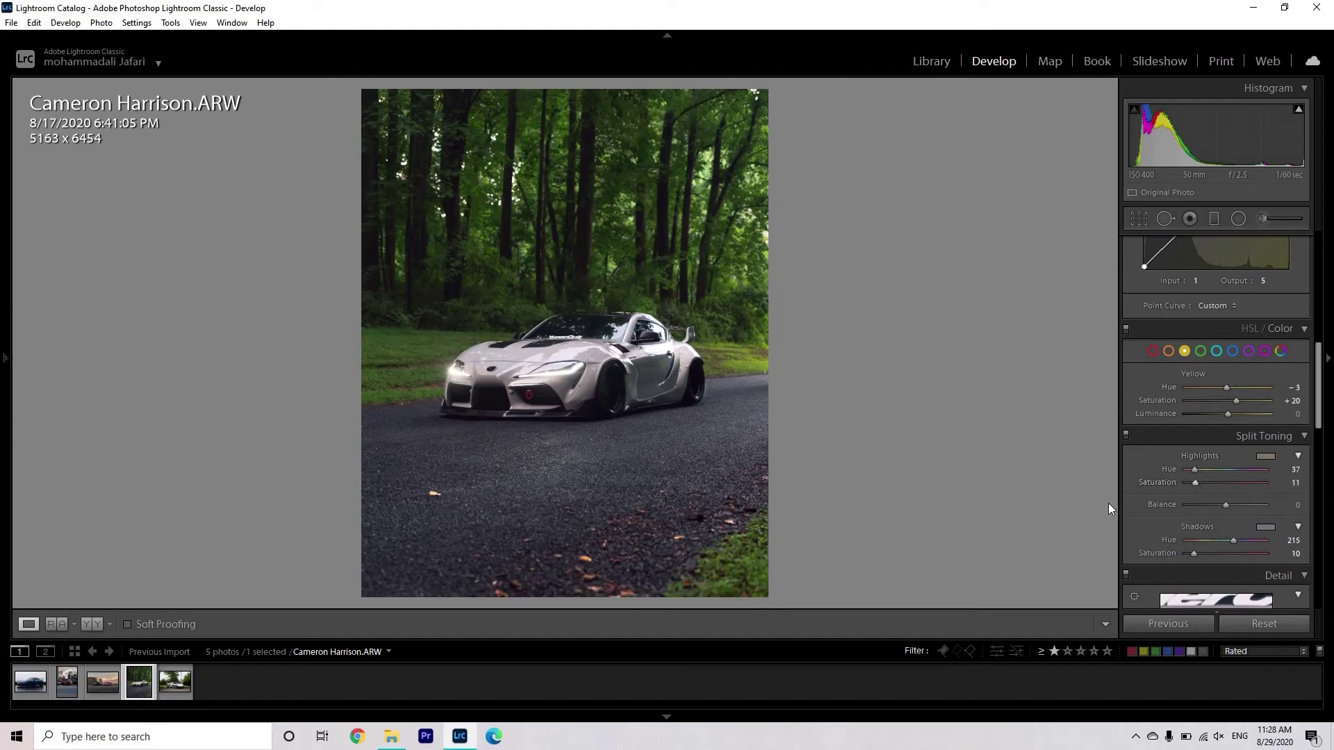
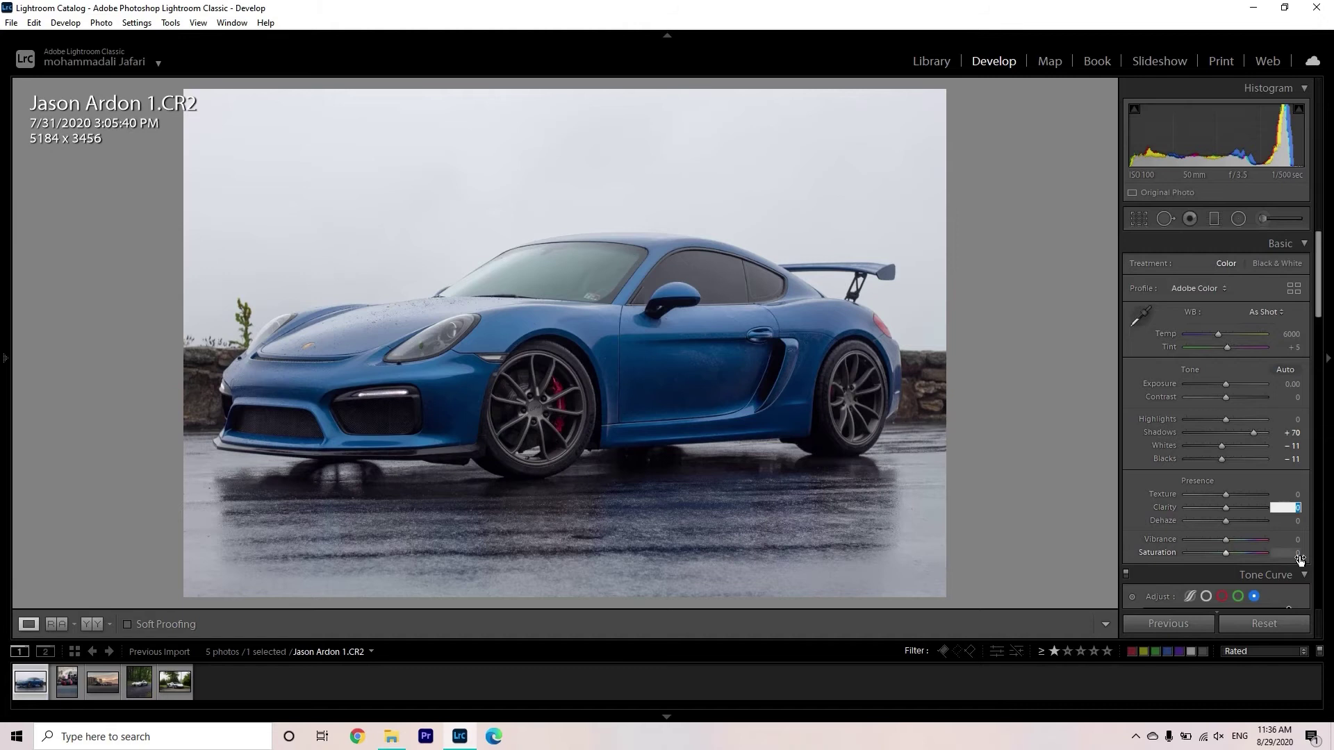
Set the blue car photo's Clarity to +15, Dehaze to +5 and Texture to +5, checking the detail on the car's front
{"action": "type", "text": "5"}
{"action": "key", "text": "Return"}
{"action": "left_click", "coordinate": [386, 318]}
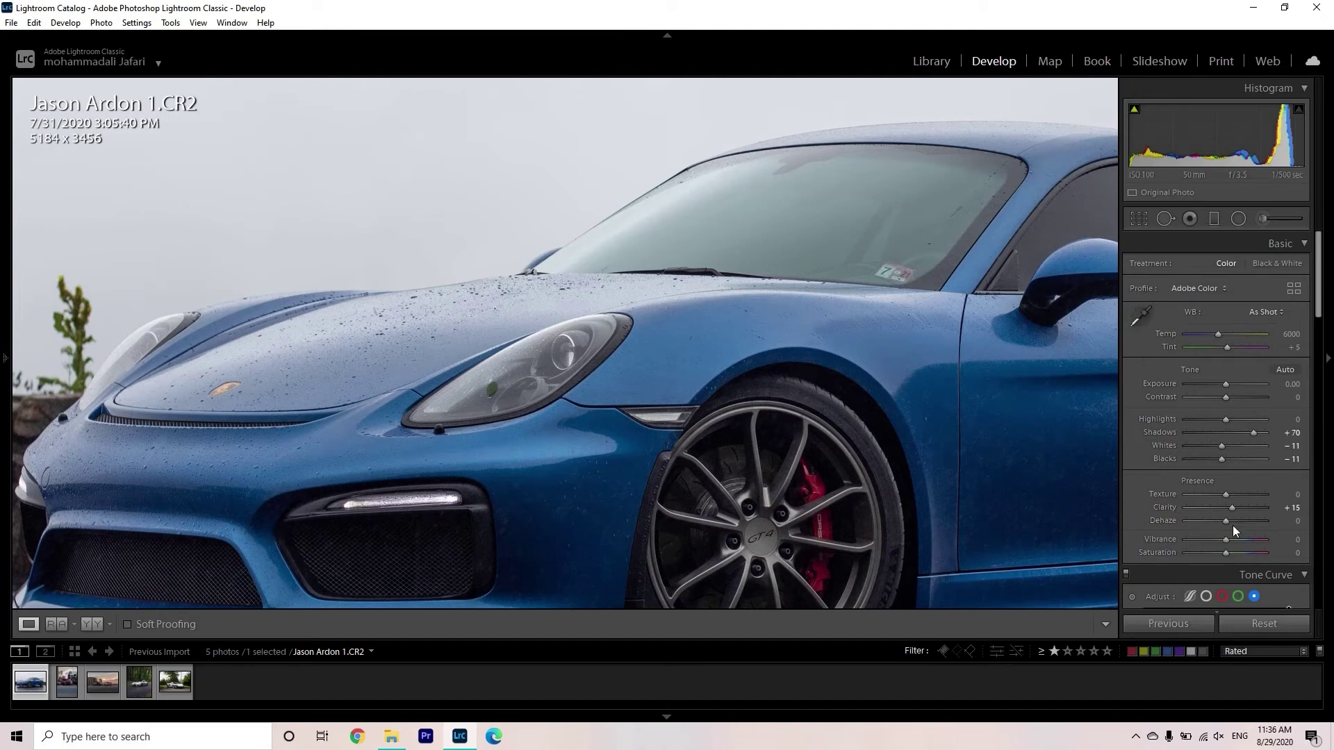
{"action": "left_click", "coordinate": [1286, 526]}
{"action": "type", "text": "5"}
{"action": "key", "text": "Return"}
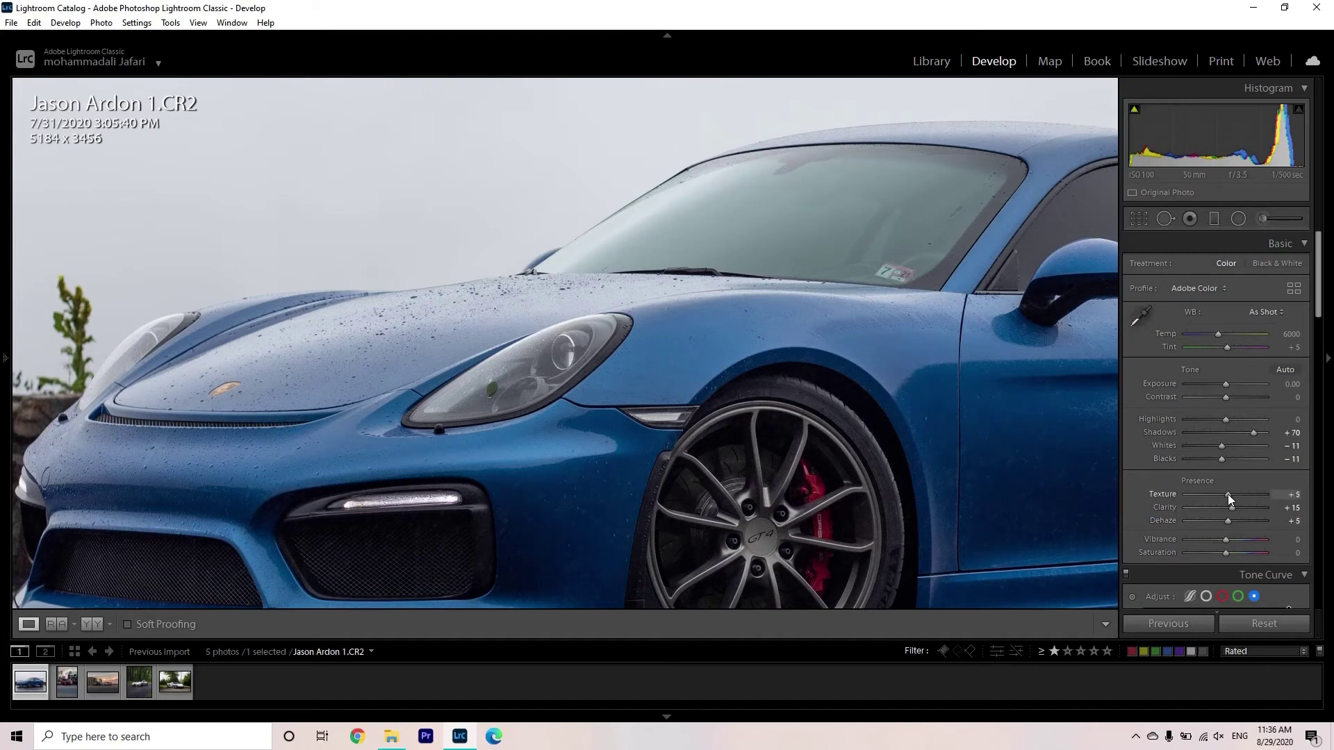
{"action": "left_click", "coordinate": [634, 381]}
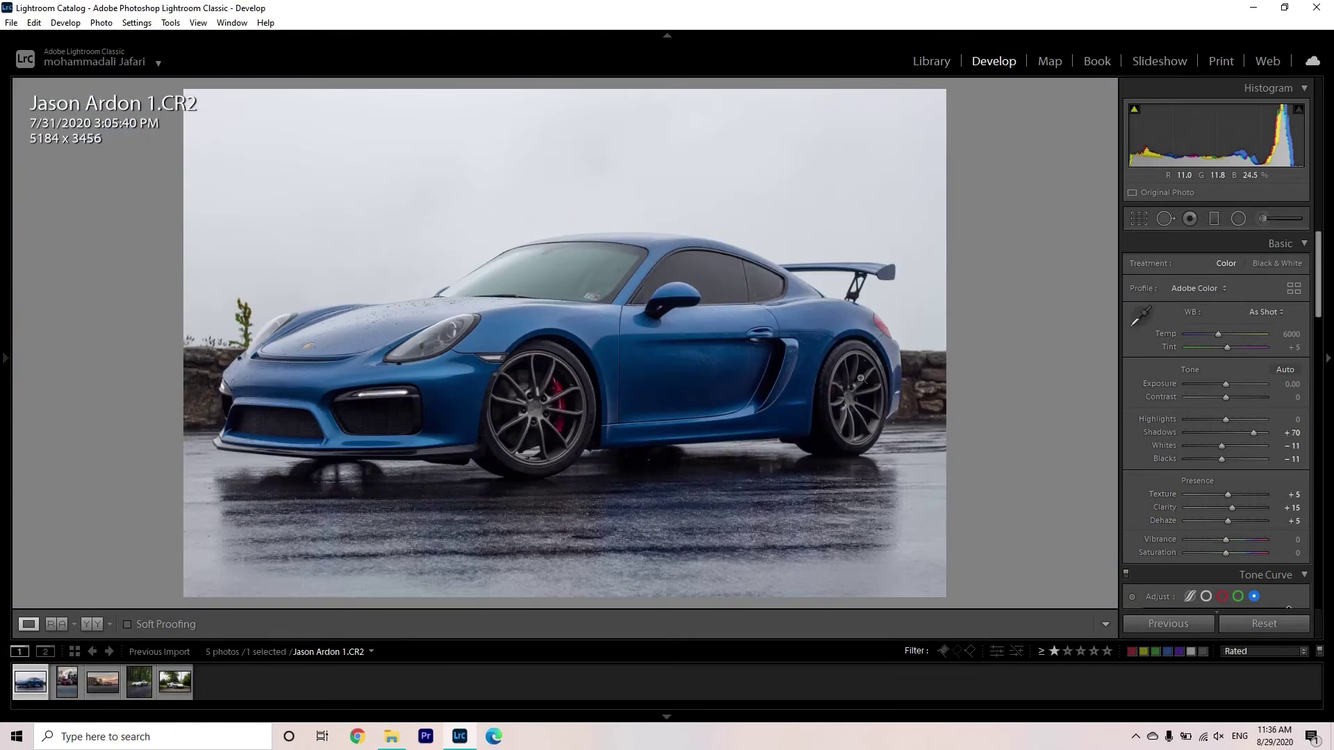
Add a graduated filter over the wet road with Exposure -0.38, Texture 11 and slightly raised Clarity
{"action": "left_click", "coordinate": [1215, 219]}
{"action": "left_click_drag", "start_coordinate": [584, 598], "coordinate": [588, 425]}
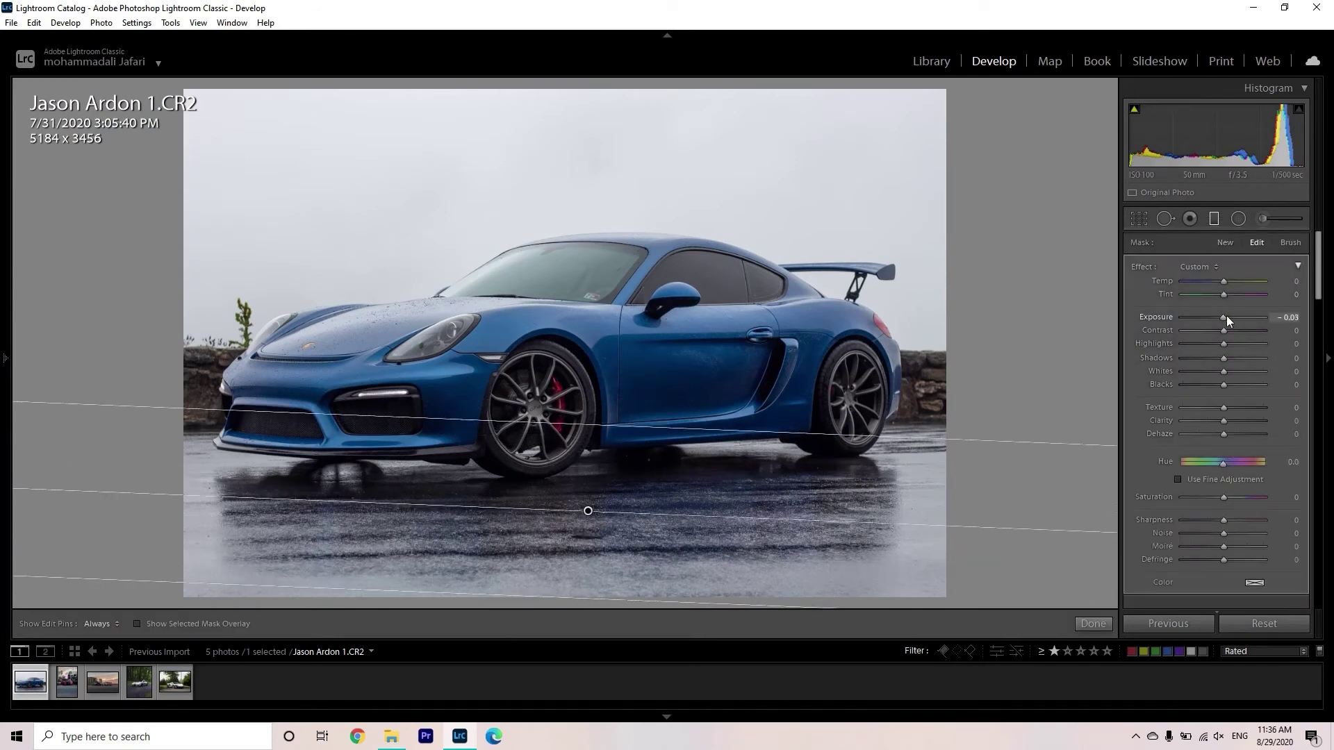
{"action": "left_click_drag", "start_coordinate": [1228, 318], "coordinate": [1224, 319]}
{"action": "left_click_drag", "start_coordinate": [1224, 408], "coordinate": [1231, 409]}
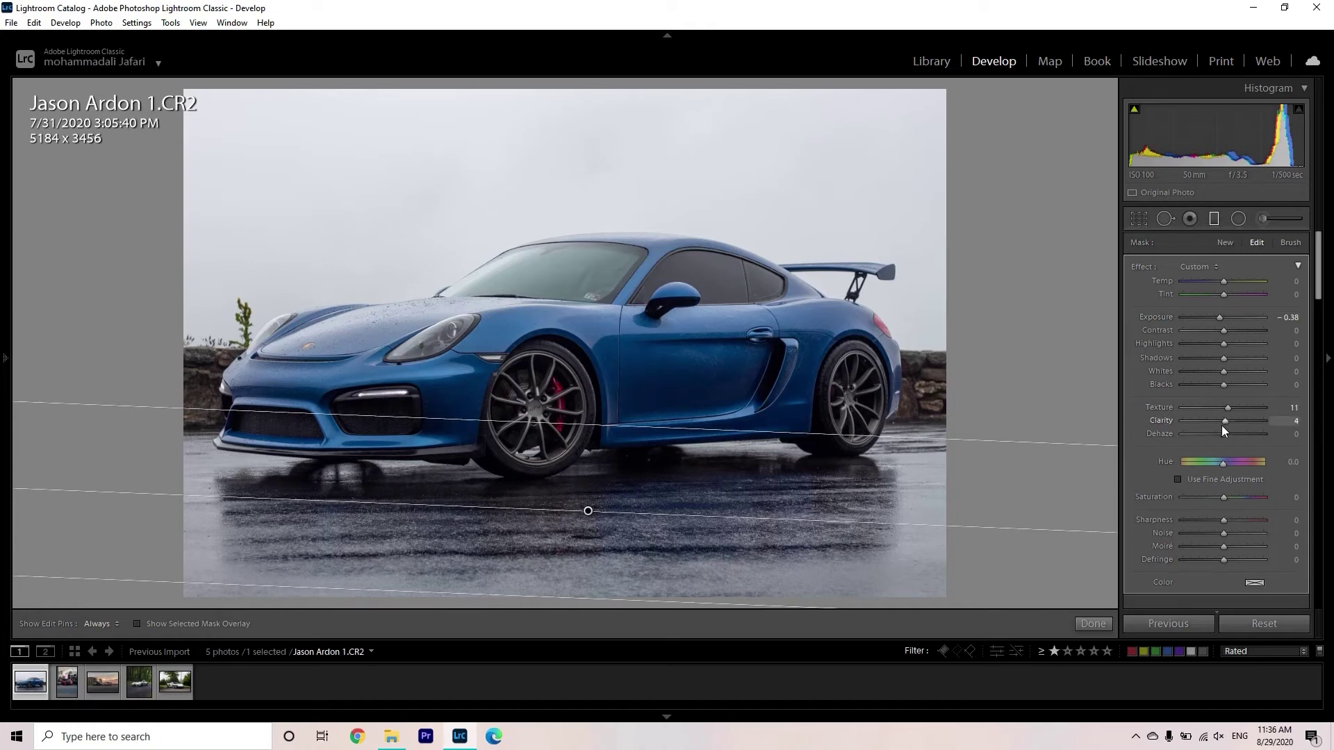
Add a new graduated filter over the sky, fading across the car's upper body, and tilt it slightly upward toward the rear wing
{"action": "left_click", "coordinate": [621, 267]}
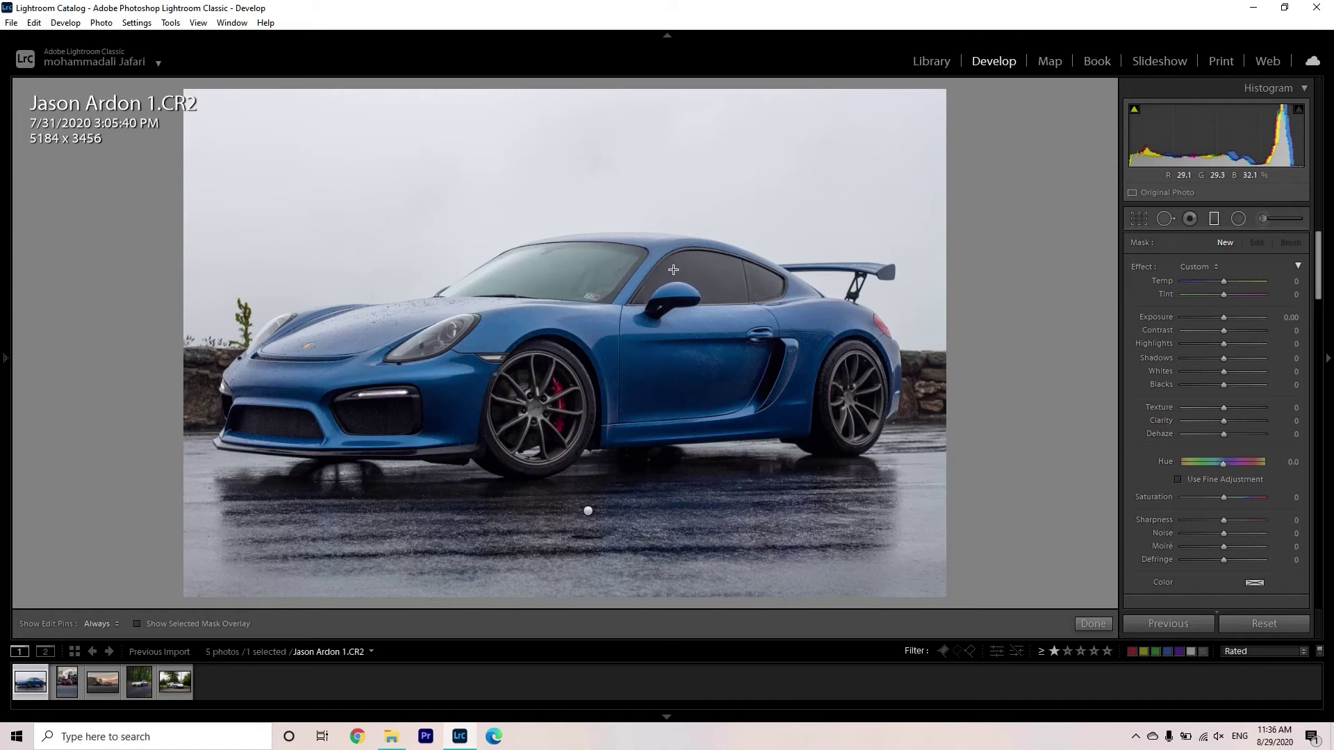
{"action": "left_click_drag", "start_coordinate": [519, 183], "coordinate": [519, 346]}
{"action": "left_click_drag", "start_coordinate": [512, 186], "coordinate": [524, 214]}
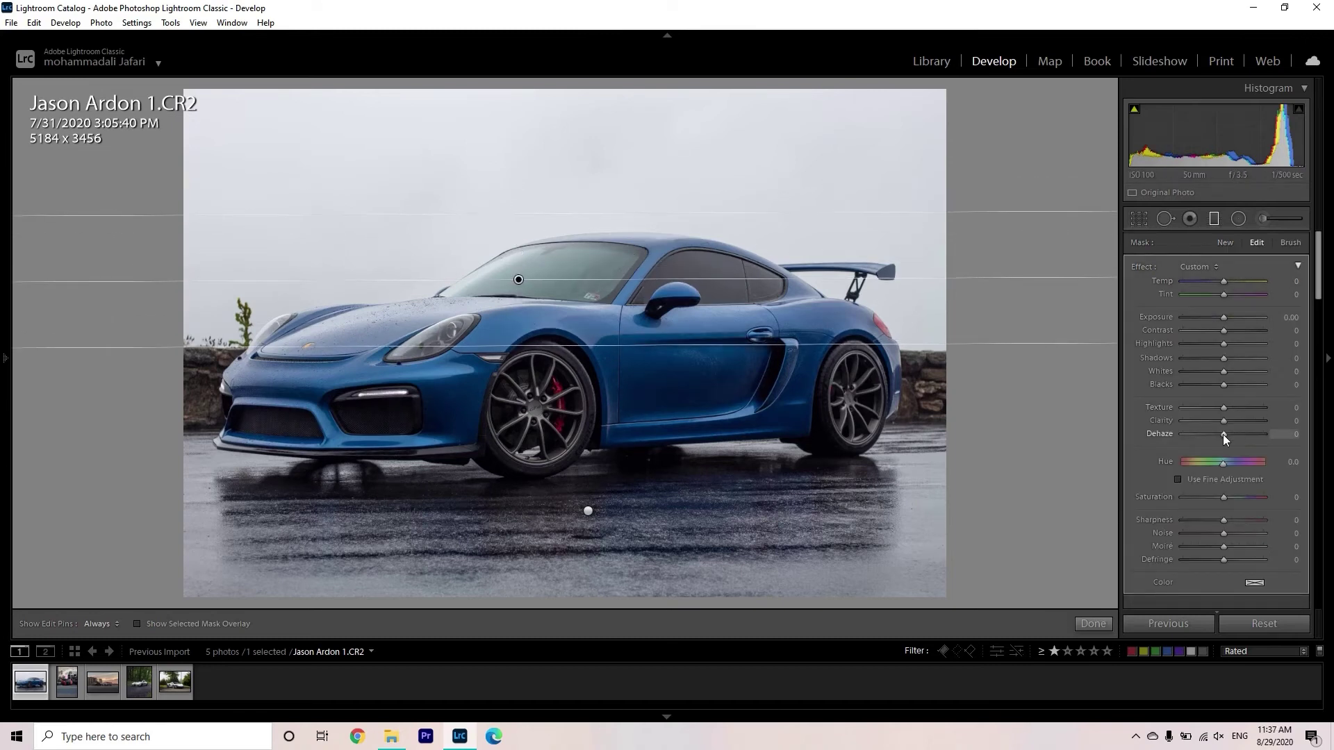
{"action": "left_click_drag", "start_coordinate": [810, 279], "coordinate": [808, 255]}
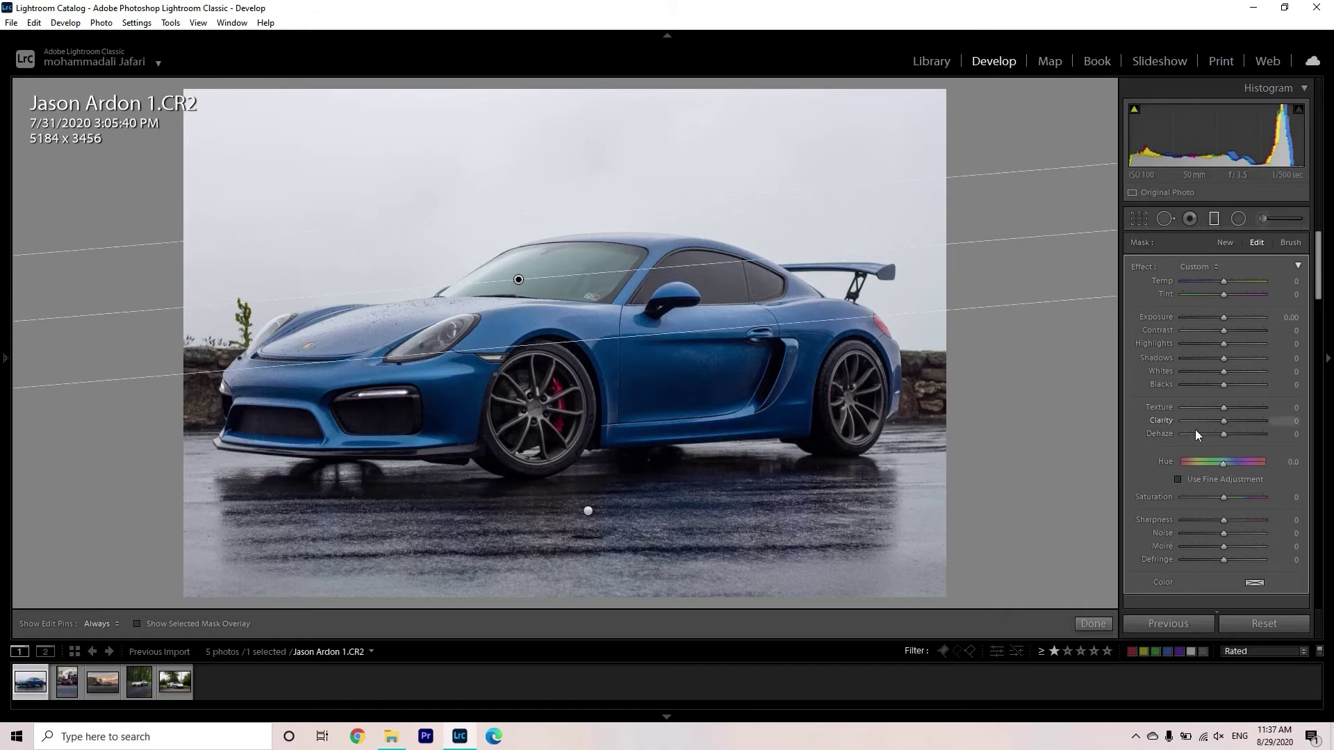
Bring out the clouds in the sky filter with Dehaze 25, Blacks -18, Clarity 35 and Highlights about -44, and close the filter
{"action": "left_click_drag", "start_coordinate": [1227, 436], "coordinate": [1237, 435]}
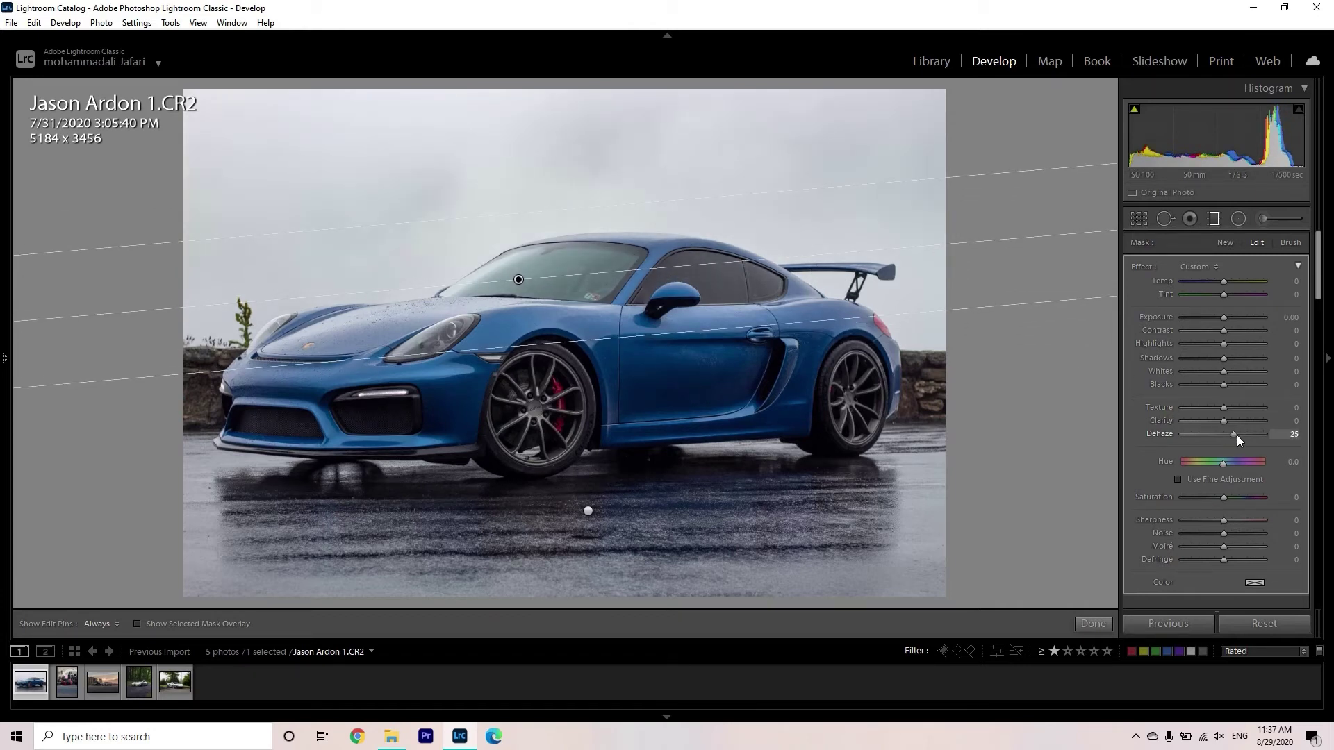
{"action": "left_click_drag", "start_coordinate": [1223, 387], "coordinate": [1228, 421]}
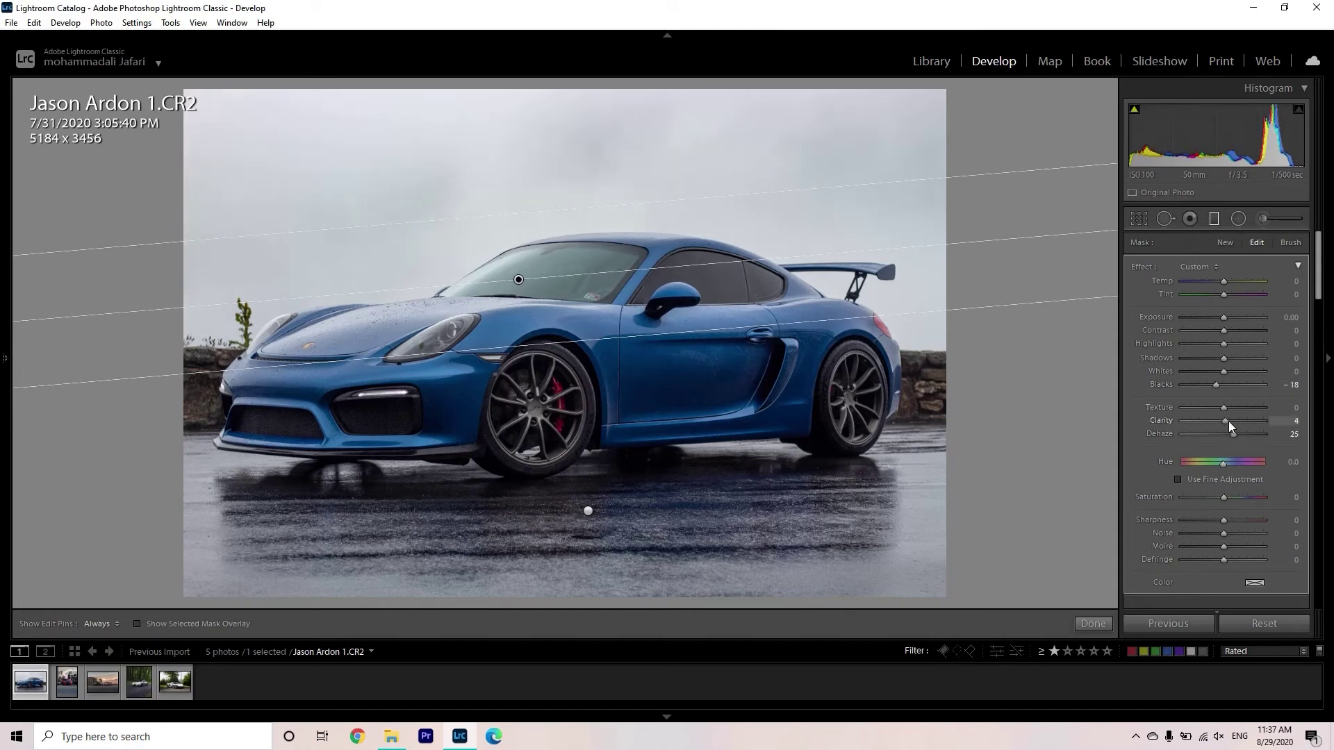
{"action": "left_click", "coordinate": [1293, 420]}
{"action": "type", "text": "90"}
{"action": "key", "text": "Return"}
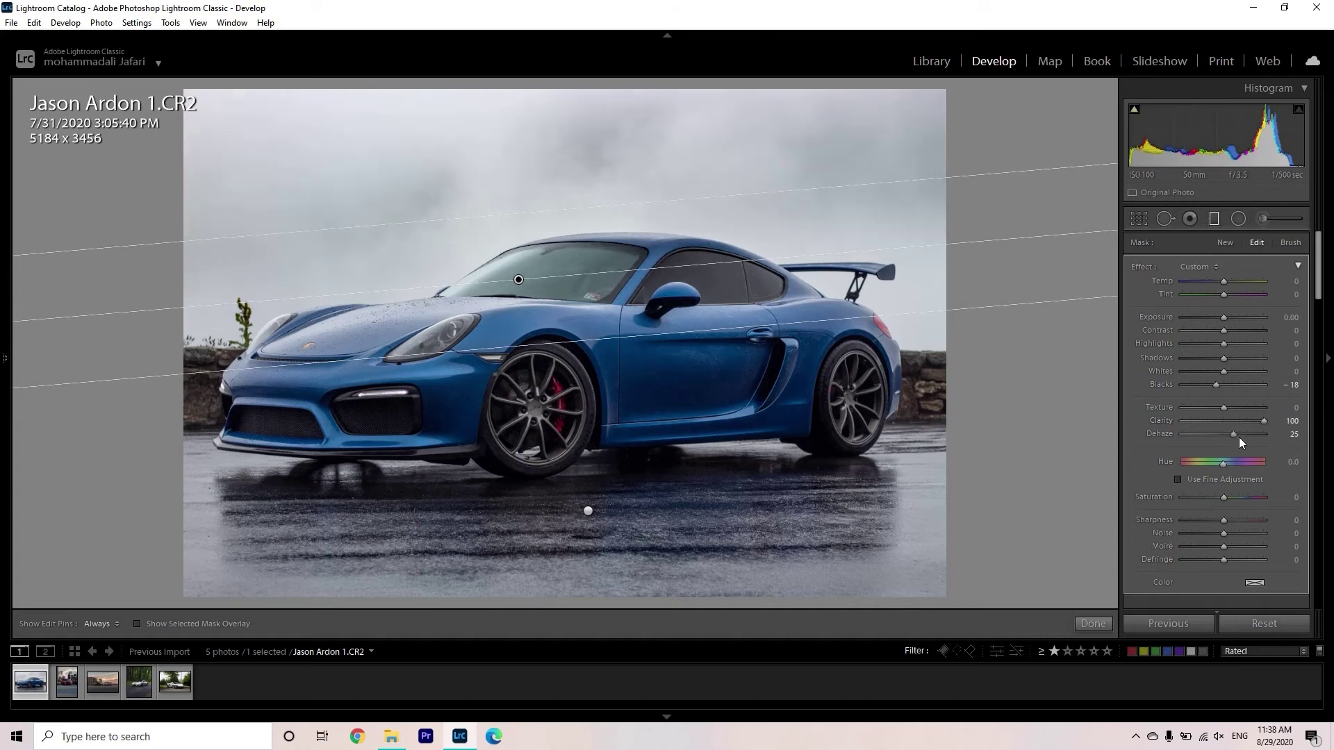
{"action": "left_click_drag", "start_coordinate": [1256, 420], "coordinate": [1237, 425]}
{"action": "left_click", "coordinate": [1206, 345]}
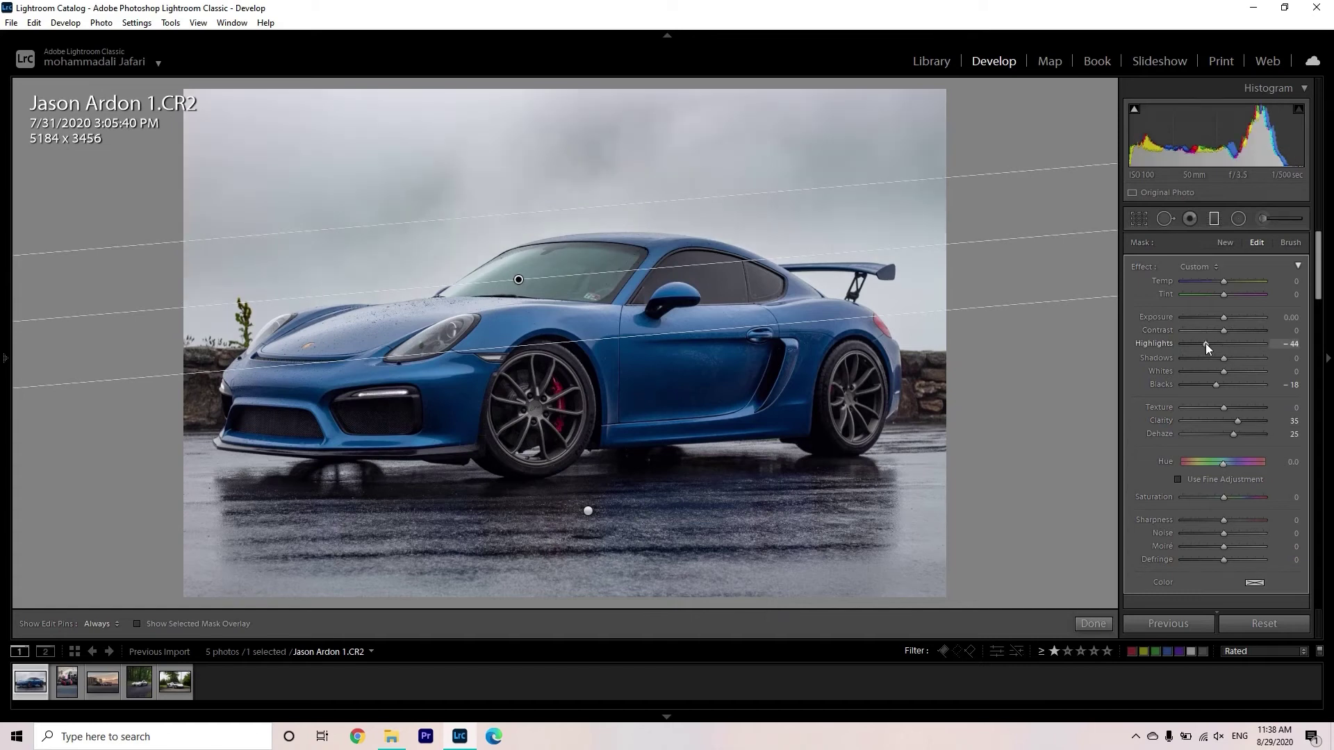
{"action": "key", "text": "m"}
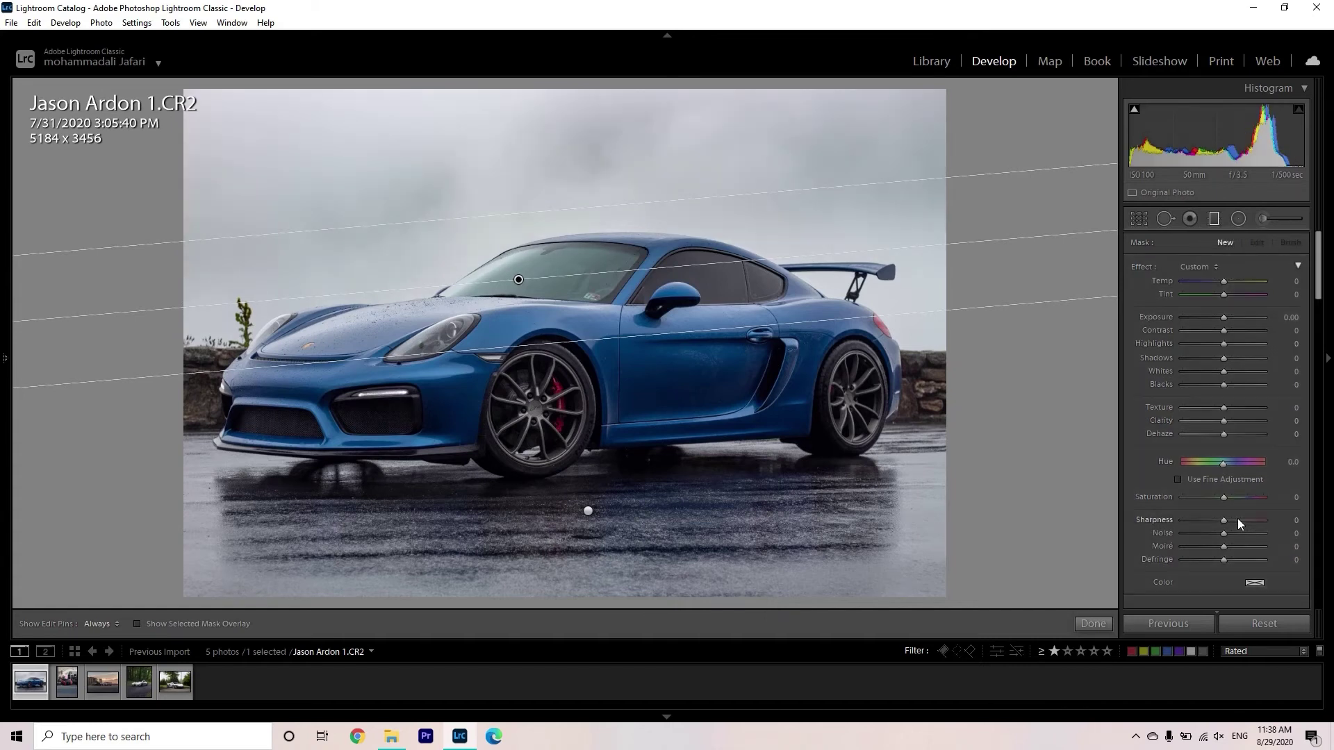
Brush over the blue car's wheels, raise their Shadows to 28, lower Blacks slightly, and close the brush
{"action": "left_click", "coordinate": [1262, 218]}
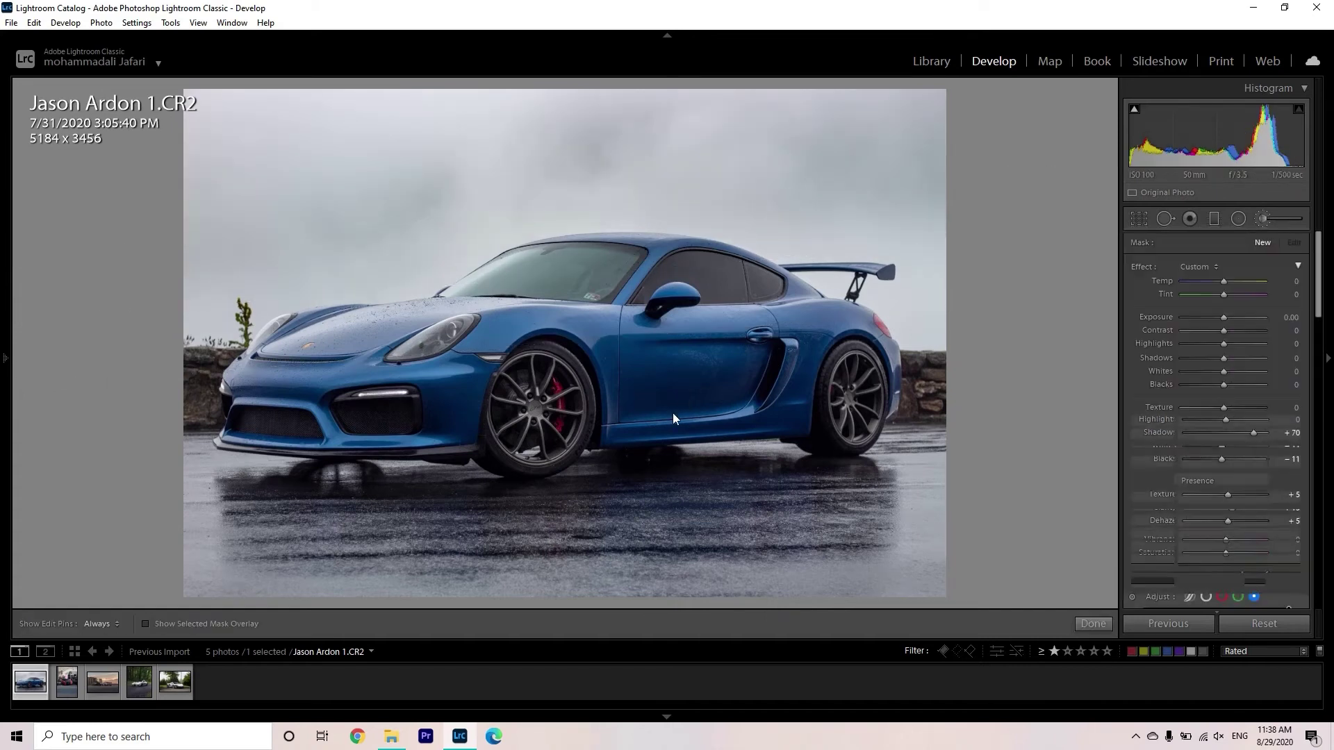
{"action": "key", "text": "h"}
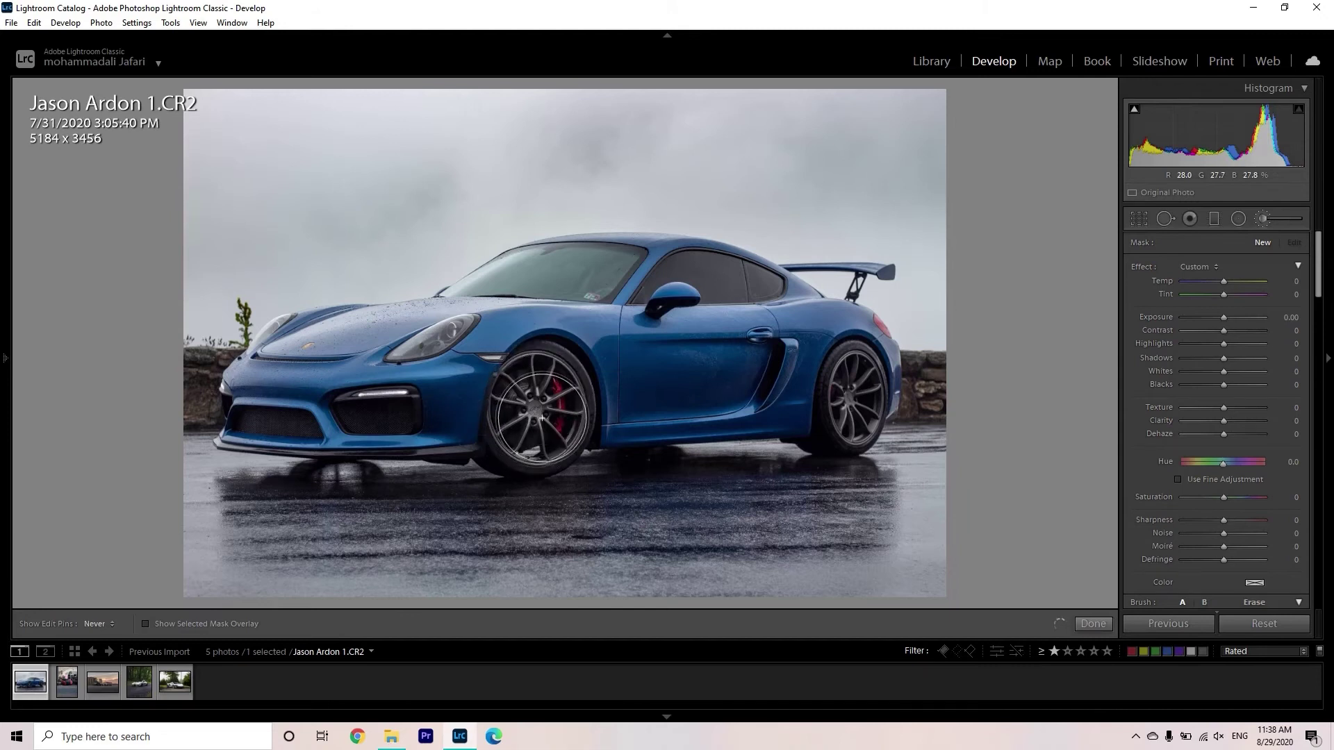
{"action": "mouse_move", "coordinate": [805, 386]}
{"action": "left_mouse_down"}
{"action": "mouse_move", "coordinate": [830, 413]}
{"action": "mouse_move", "coordinate": [849, 404]}
{"action": "left_mouse_up"}
{"action": "key", "text": "h"}
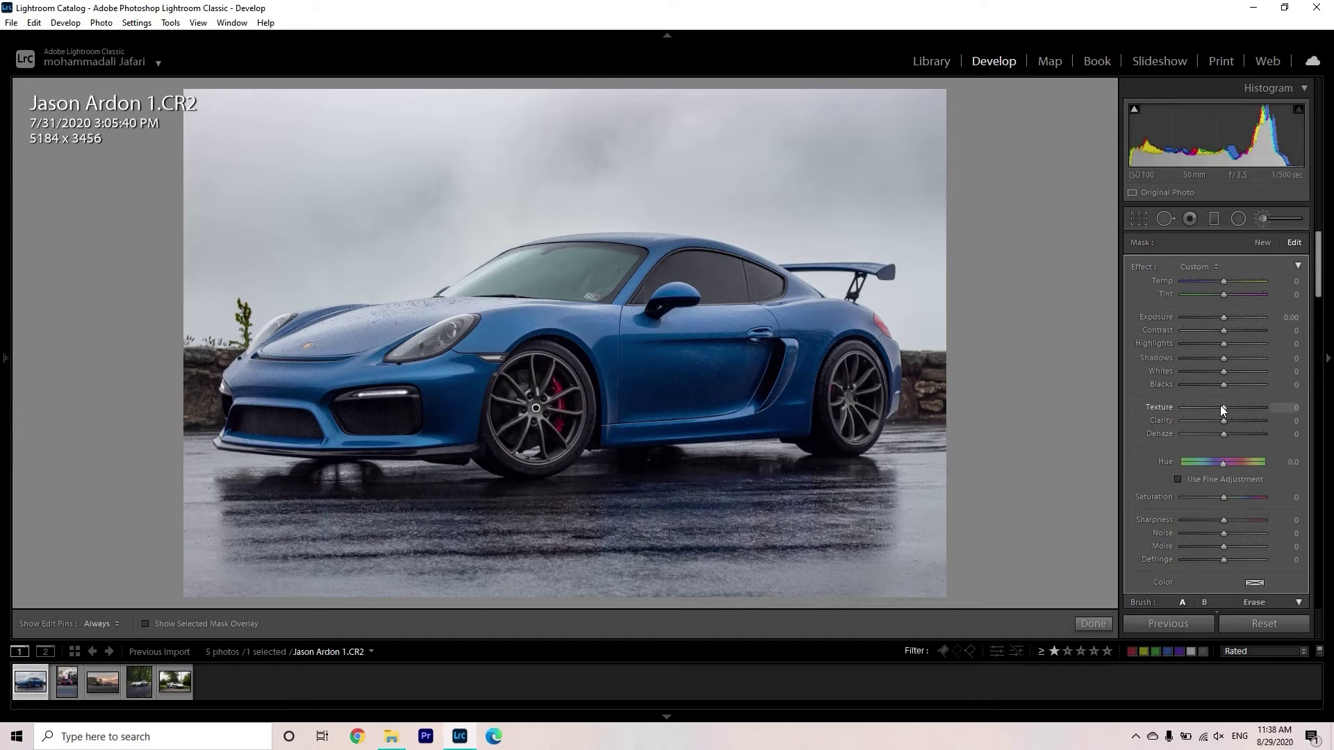
{"action": "left_click_drag", "start_coordinate": [1225, 358], "coordinate": [1235, 360]}
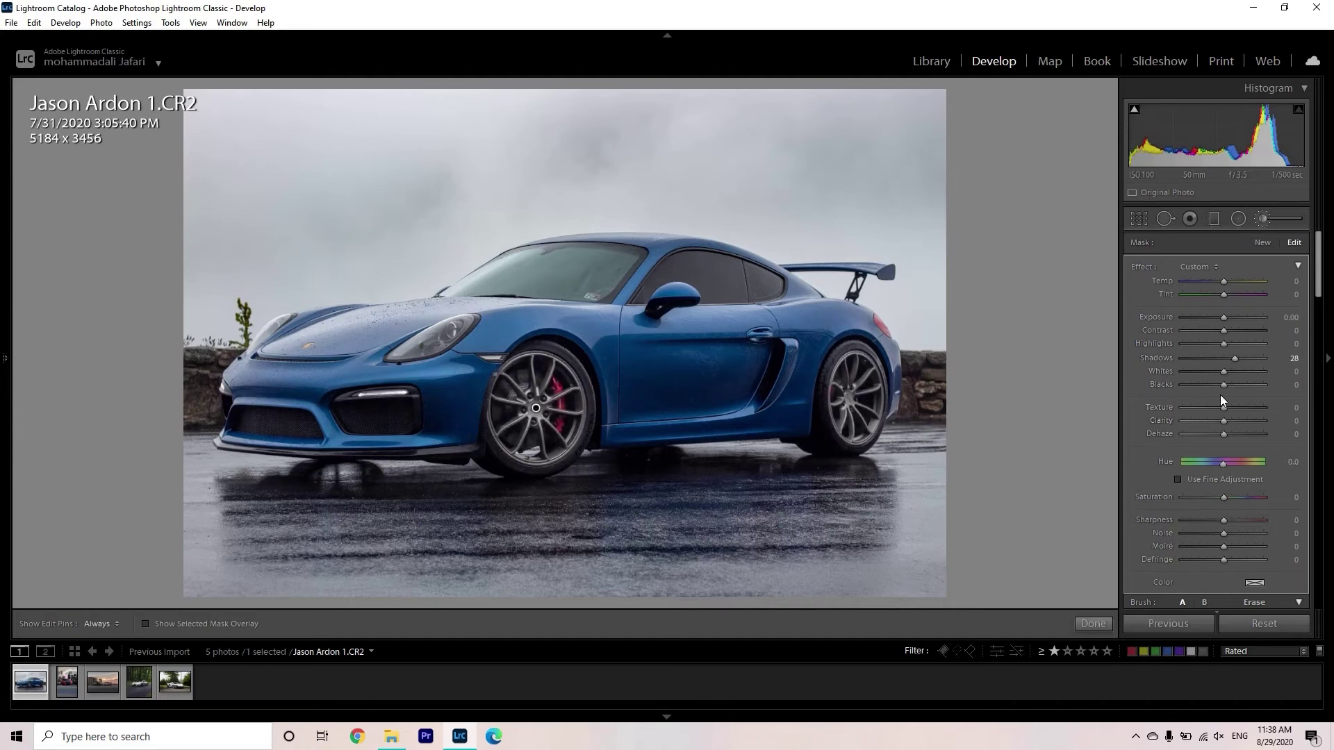
{"action": "left_click_drag", "start_coordinate": [1222, 389], "coordinate": [1221, 389]}
{"action": "key", "text": "k"}
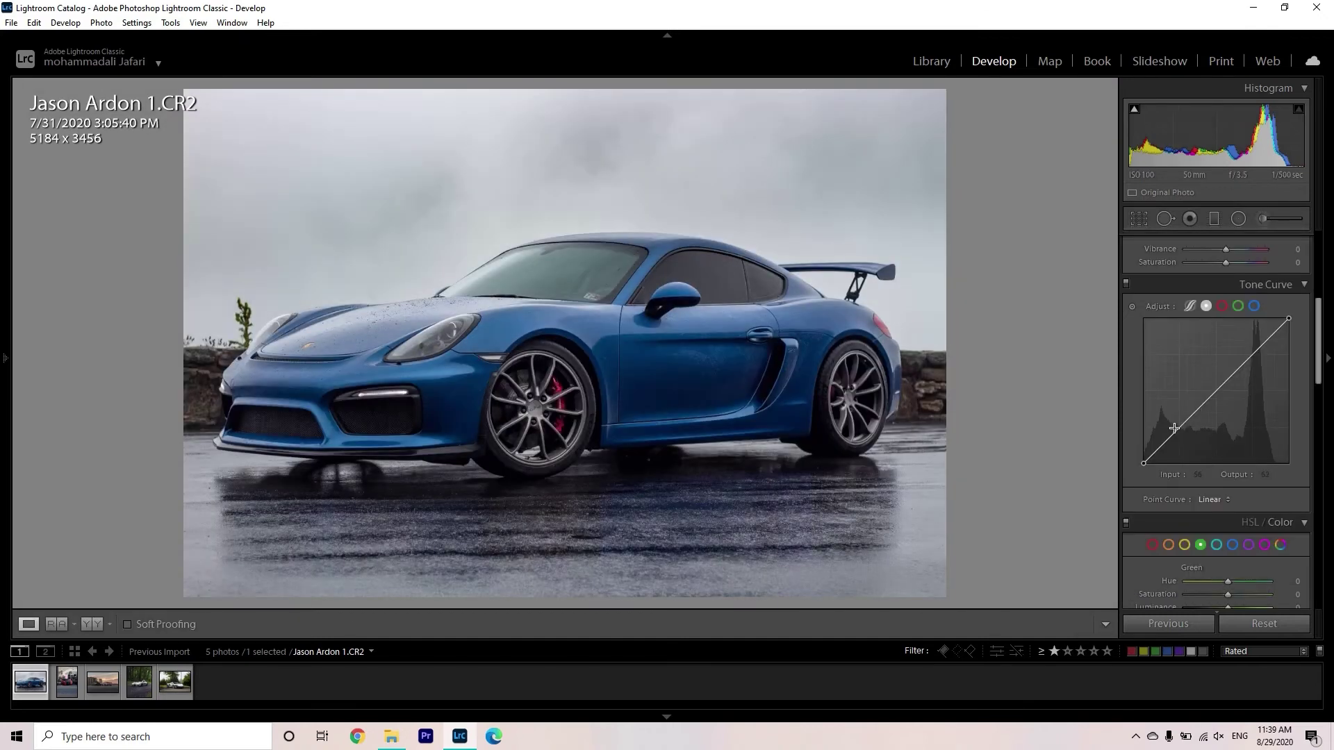
Fade the blue car photo's RGB tone curve: anchor the shadows, lift the black point to Input 9, Output 21, and slightly lower the white point
{"action": "left_click", "coordinate": [1175, 428]}
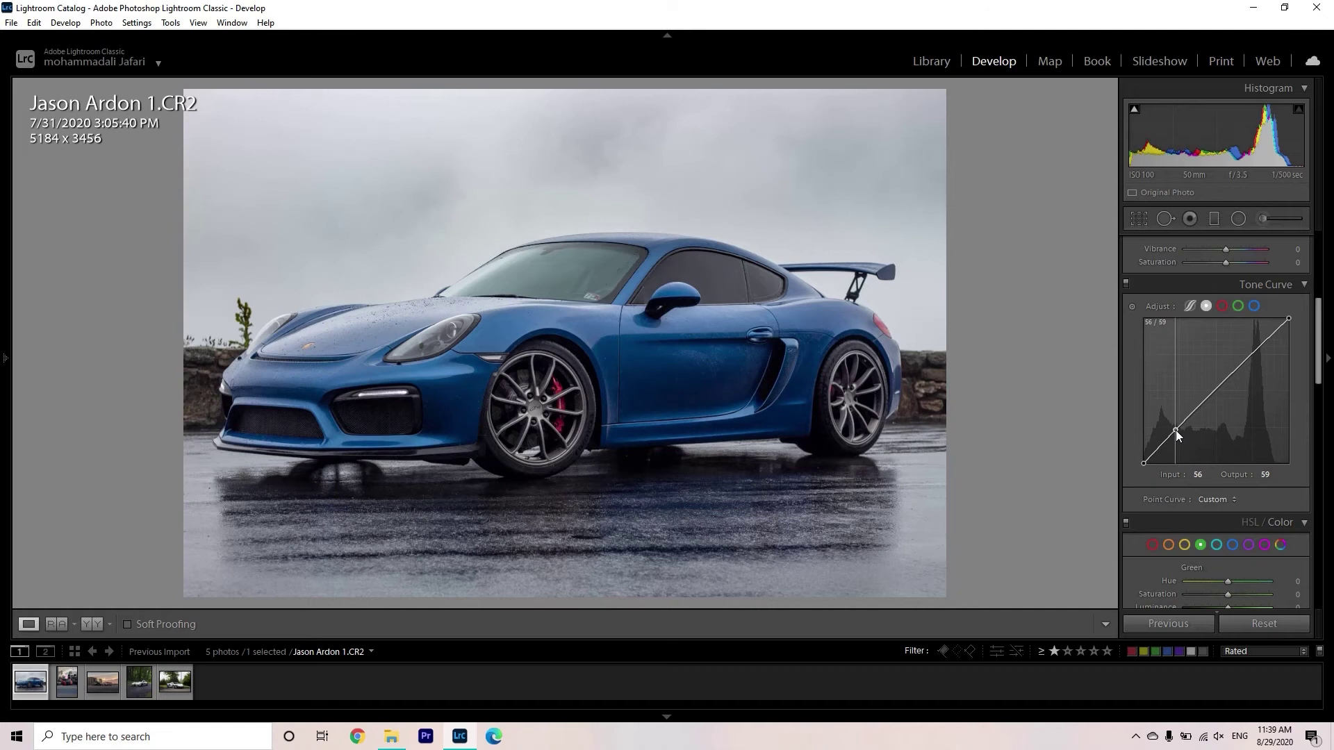
{"action": "left_click_drag", "start_coordinate": [1144, 462], "coordinate": [1150, 454]}
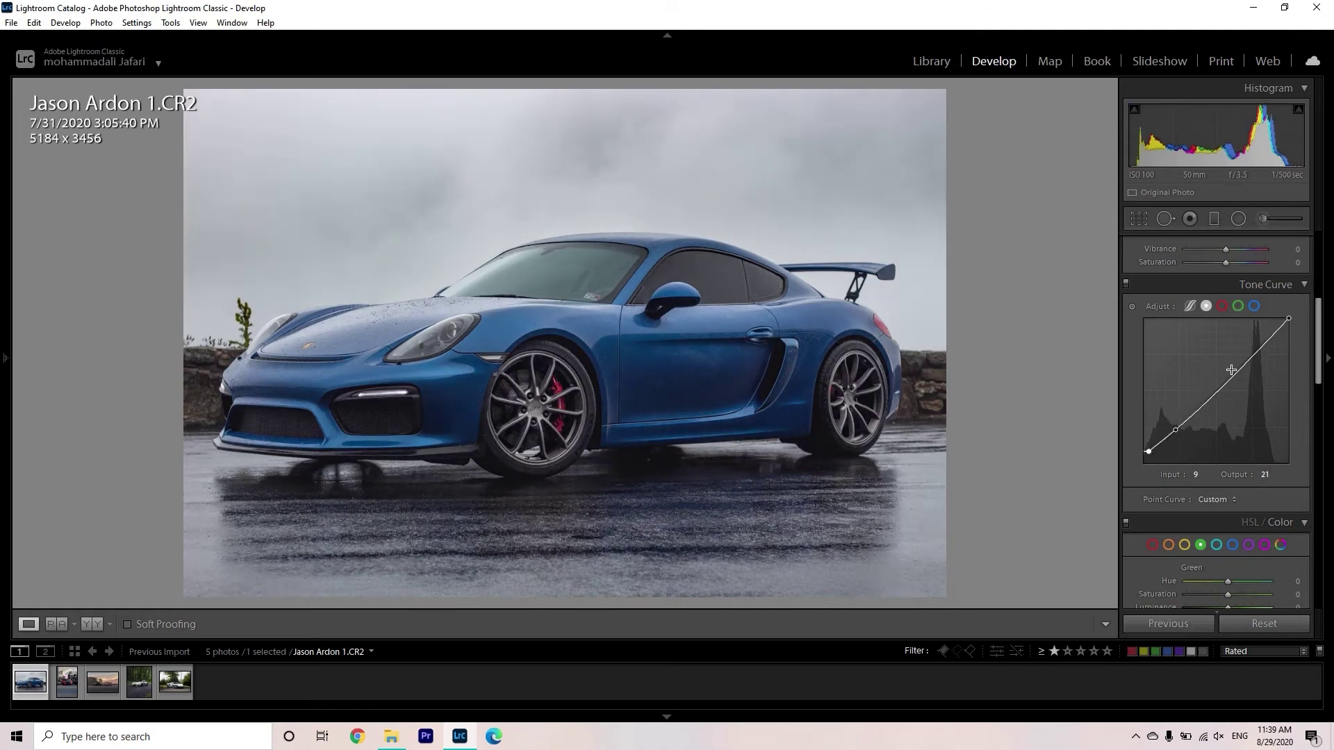
{"action": "left_click_drag", "start_coordinate": [1290, 318], "coordinate": [1289, 323]}
{"action": "left_click_drag", "start_coordinate": [1218, 389], "coordinate": [1216, 393]}
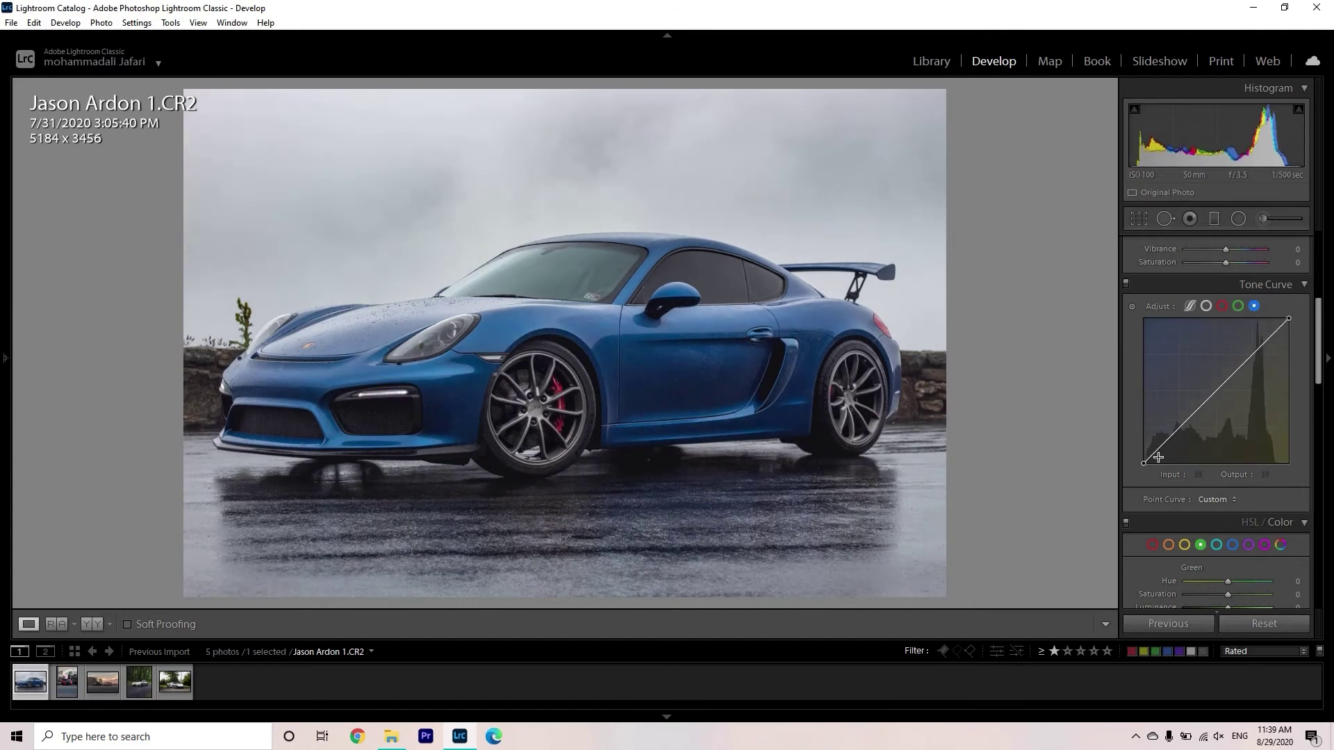
Fine-tune the black point of the blue channel curve and compare the edited photo with its original state
{"action": "left_click_drag", "start_coordinate": [1143, 460], "coordinate": [1144, 465]}
{"action": "key", "text": "backslash"}
{"action": "key", "text": "backslash"}
{"action": "key", "text": "backslash"}
{"action": "key", "text": "backslash"}
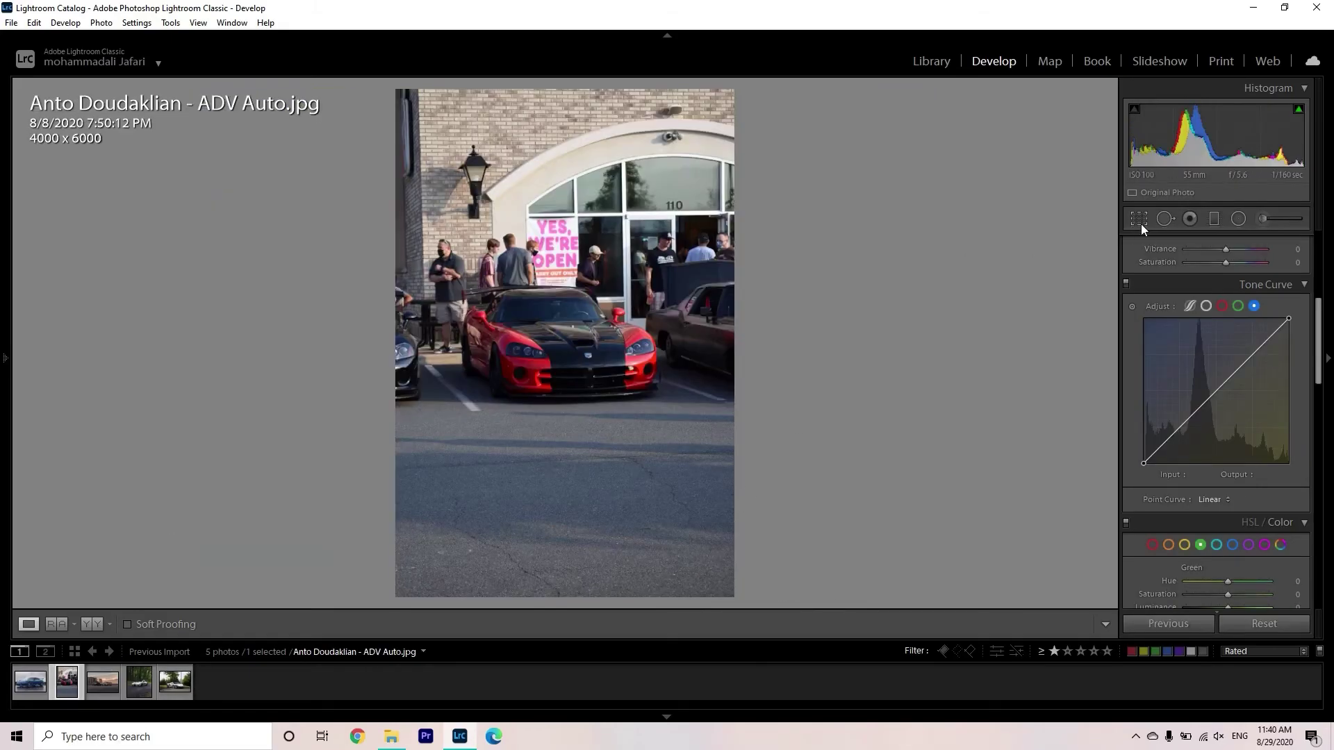
Crop the red and black car photo to 4 x 5 / 8 x 10, straighten it by 0.74 and frame the car
{"action": "left_click", "coordinate": [1139, 219]}
{"action": "left_click", "coordinate": [1257, 269]}
{"action": "left_click", "coordinate": [1203, 344]}
{"action": "left_click_drag", "start_coordinate": [884, 361], "coordinate": [945, 330]}
{"action": "left_click_drag", "start_coordinate": [653, 557], "coordinate": [651, 530]}
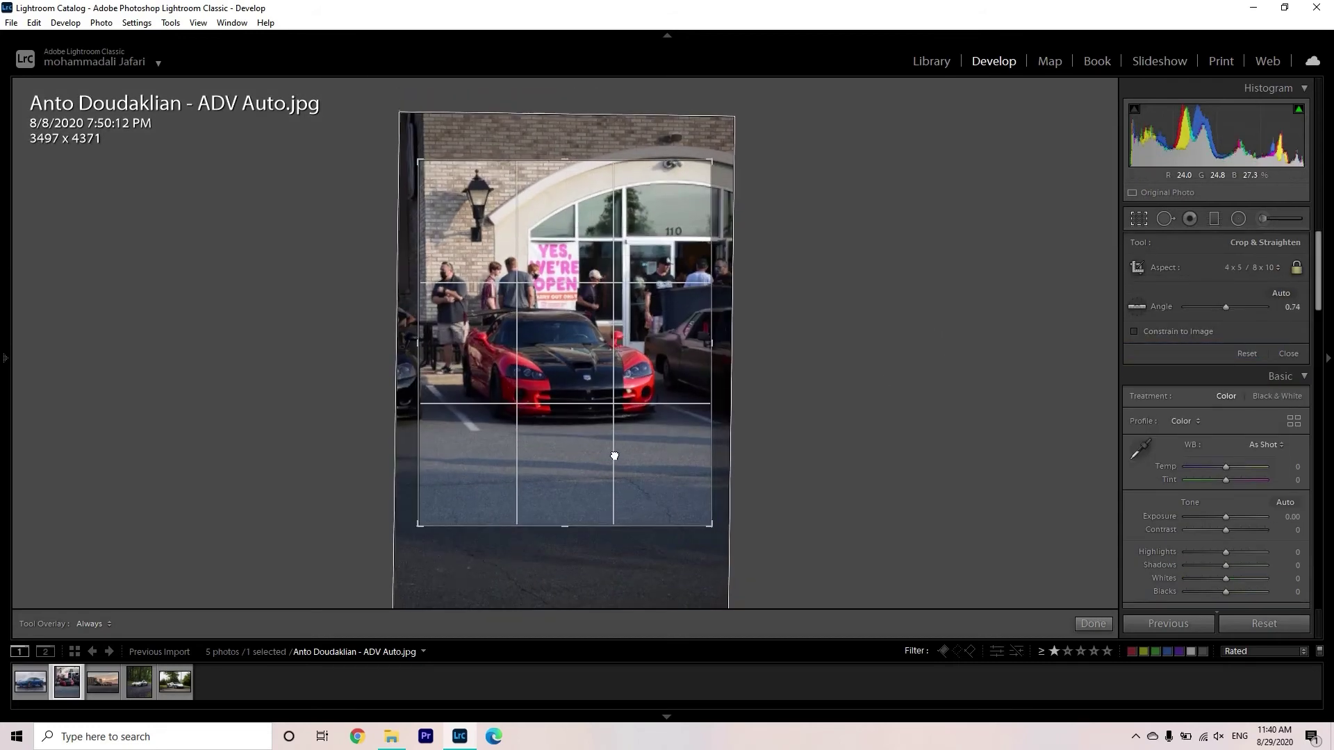
{"action": "key", "text": "Return"}
Raise the red car photo's Shadows to +18 and warm its Temp to +4
{"action": "left_click", "coordinate": [625, 435]}
{"action": "left_click", "coordinate": [625, 436]}
{"action": "left_click_drag", "start_coordinate": [1227, 432], "coordinate": [1232, 435]}
{"action": "left_click_drag", "start_coordinate": [1225, 334], "coordinate": [1224, 333]}
Add a graduated filter over the asphalt, fading up to the car's bumper, with Exposure -0.65 and Texture 37
{"action": "left_click", "coordinate": [1214, 218]}
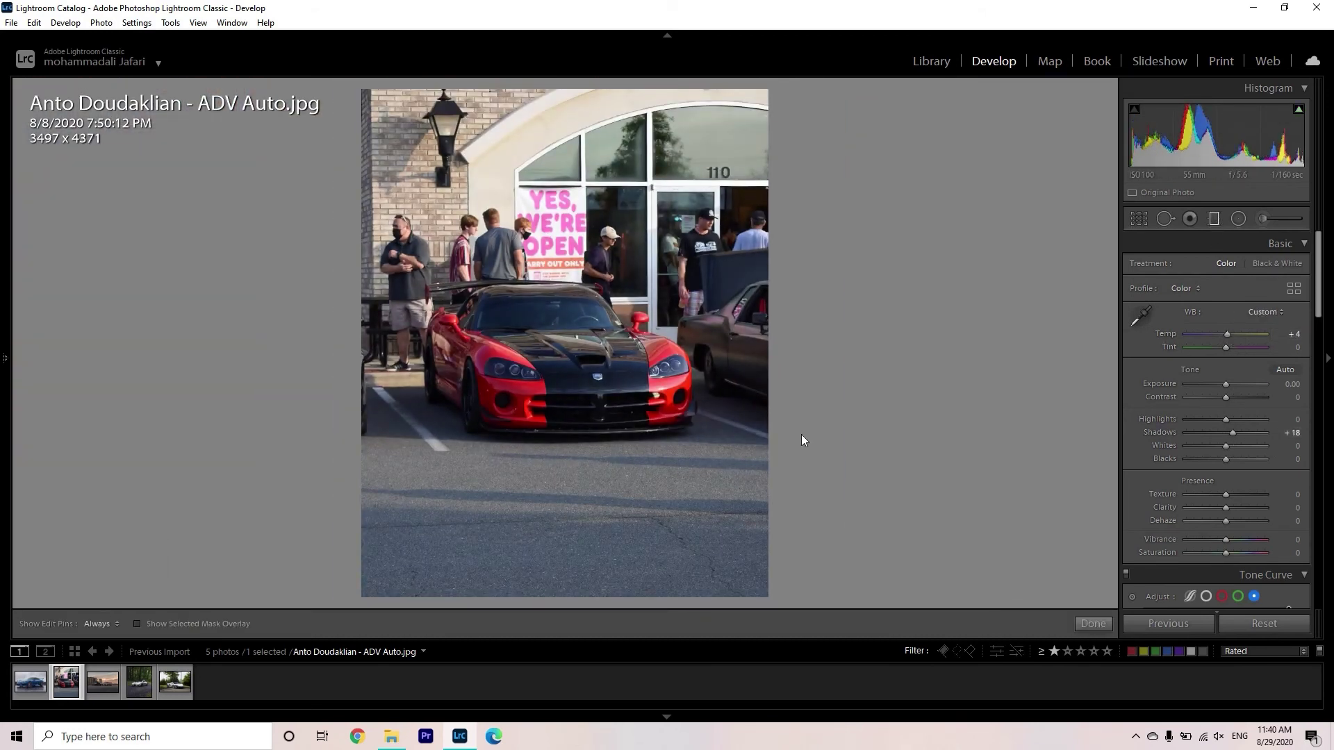
{"action": "left_click_drag", "start_coordinate": [548, 526], "coordinate": [554, 403]}
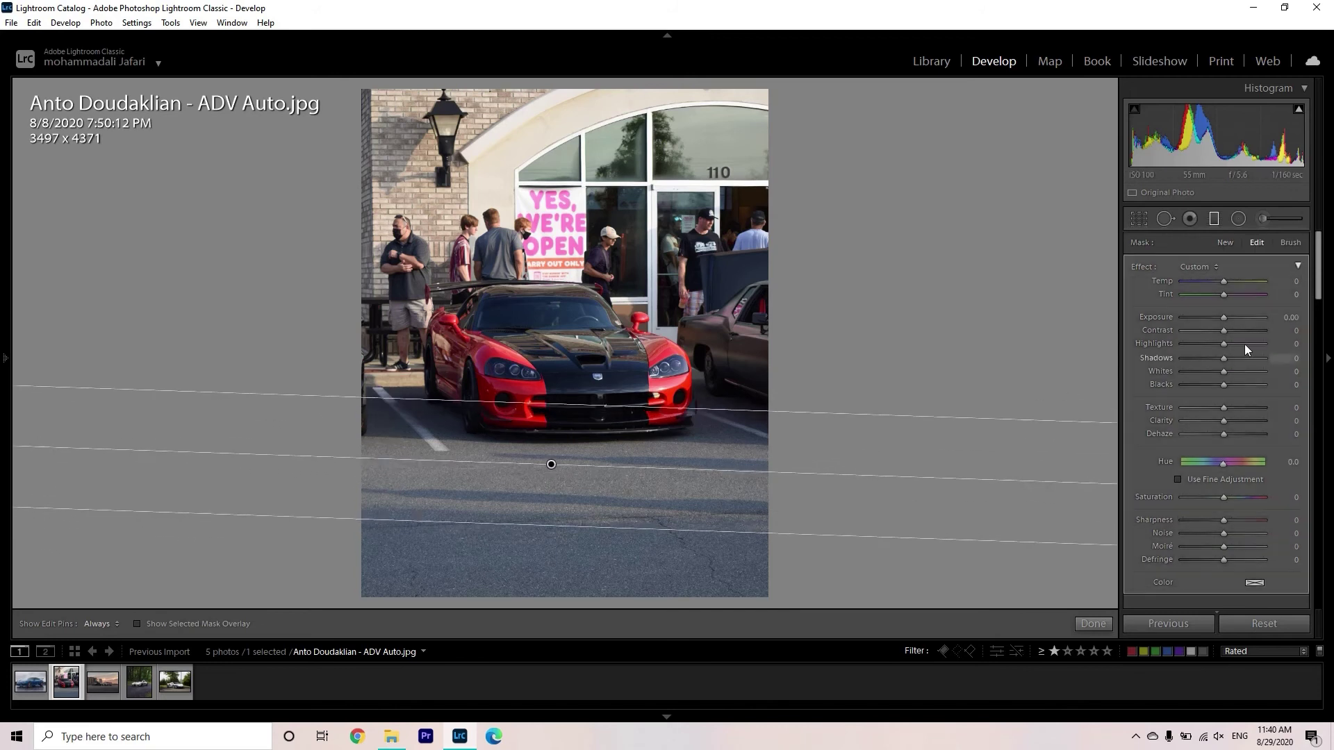
{"action": "left_click_drag", "start_coordinate": [1224, 317], "coordinate": [1216, 317]}
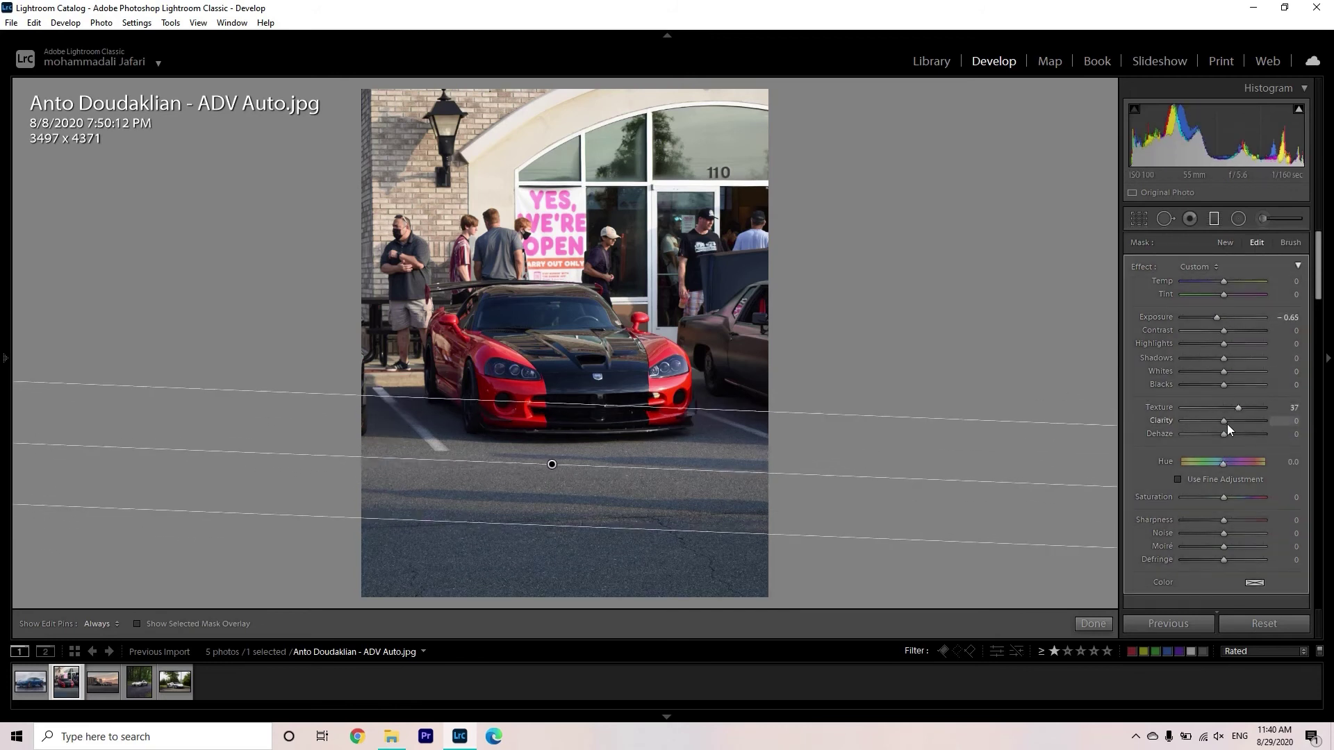
{"action": "key", "text": "Escape"}
Add a second graduated filter over the building with Highlights -15, Clarity 6 and Exposure -0.17, and close the filter
{"action": "left_click_drag", "start_coordinate": [571, 204], "coordinate": [558, 338]}
{"action": "left_click_drag", "start_coordinate": [1224, 343], "coordinate": [1217, 344]}
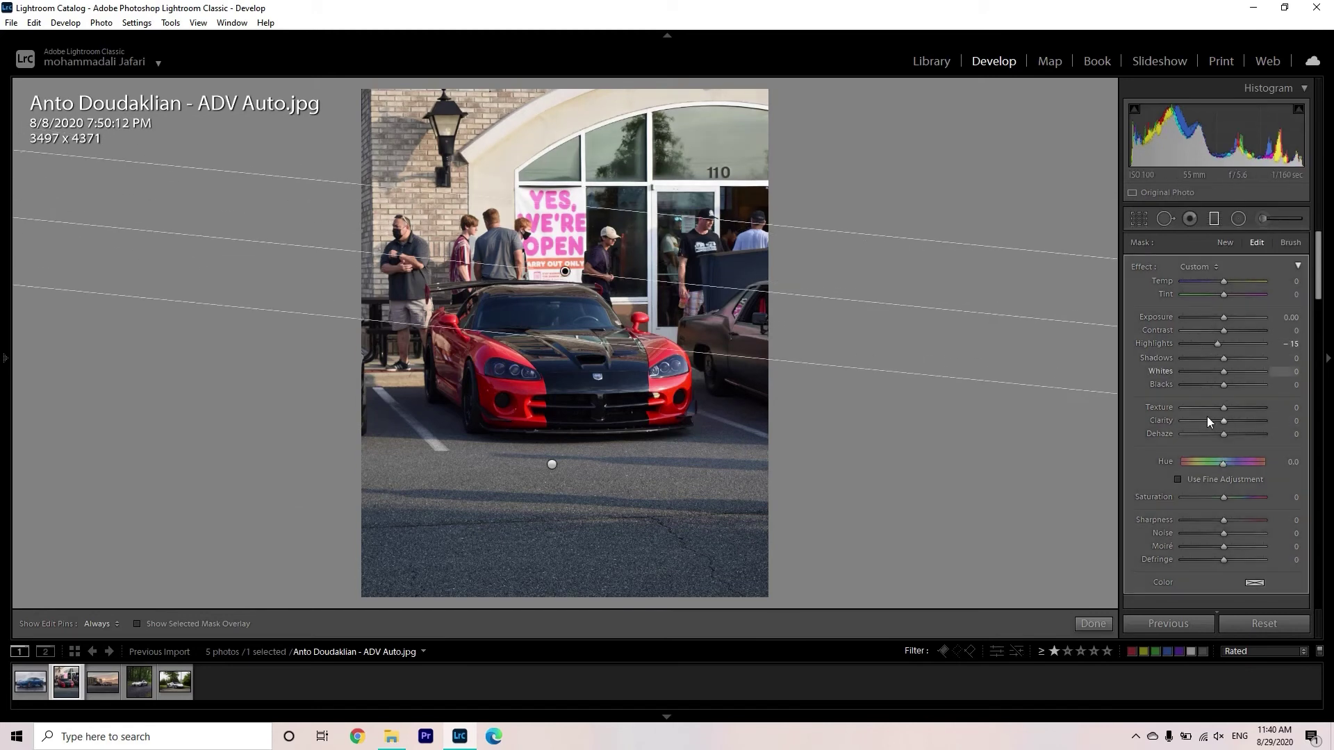
{"action": "left_click_drag", "start_coordinate": [1223, 421], "coordinate": [1226, 420]}
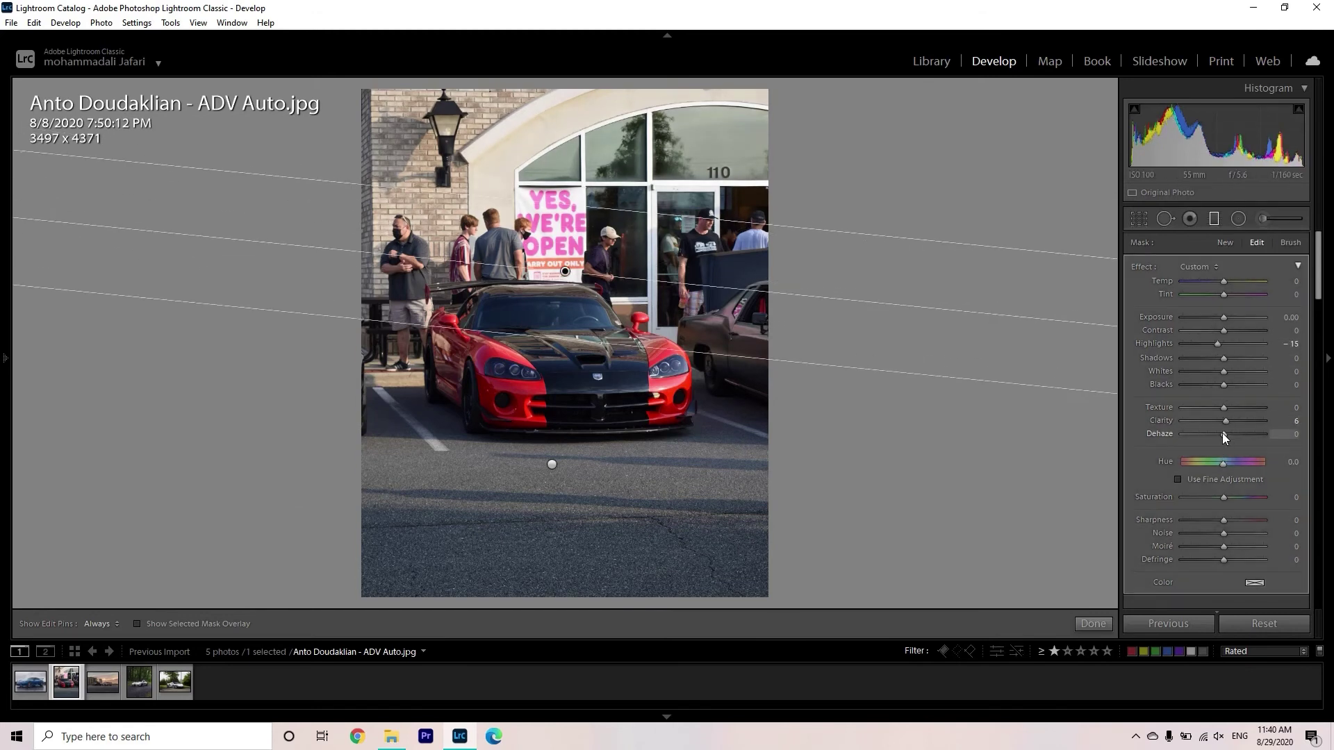
{"action": "left_click_drag", "start_coordinate": [1220, 321], "coordinate": [1219, 319]}
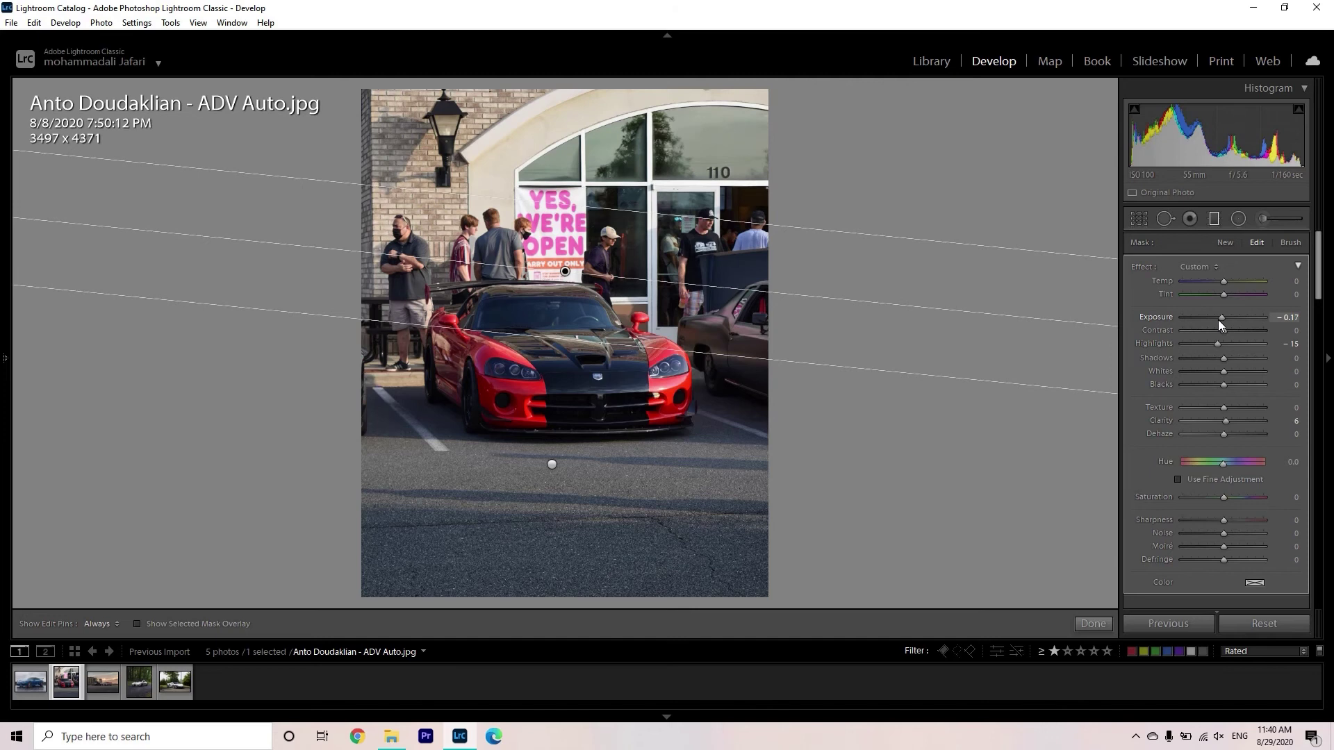
{"action": "key", "text": "m"}
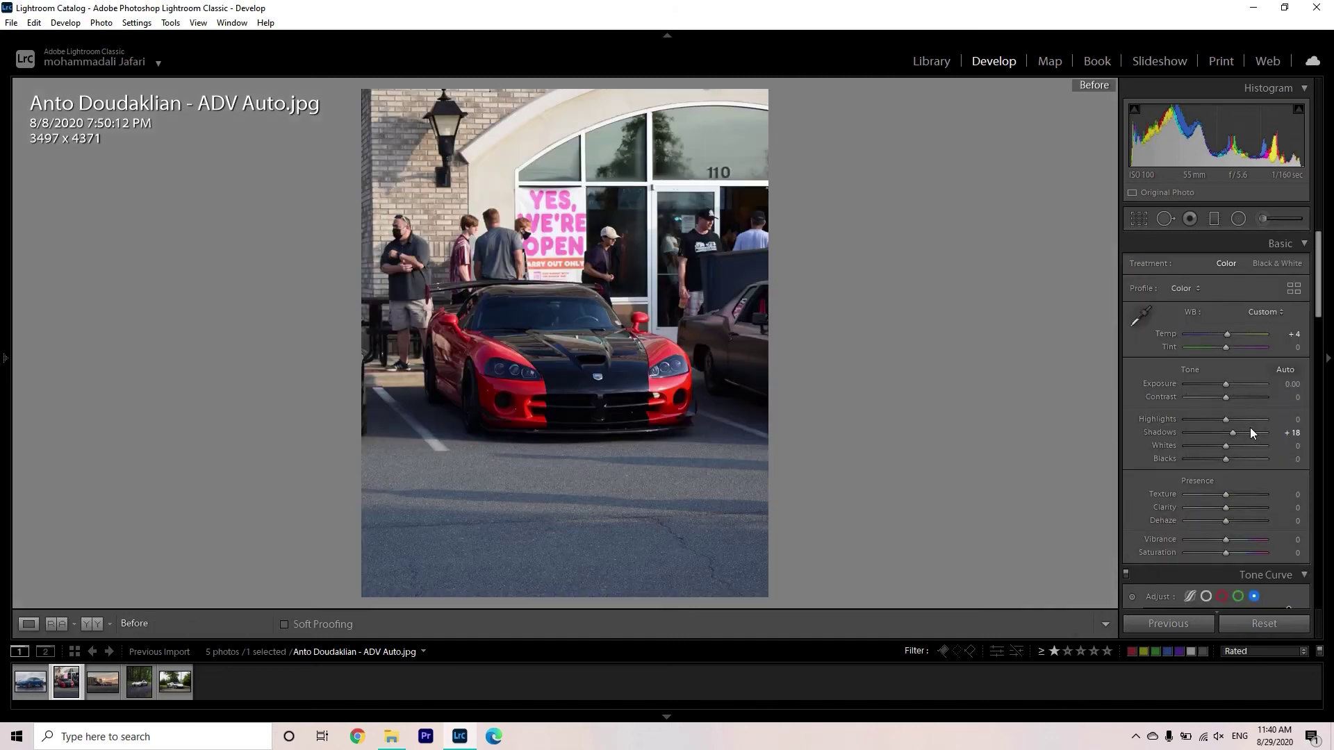
Raise the blue channel curve's black point to Output 4, then anchor the RGB curve's shadows and lift its blacks
{"action": "scroll", "coordinate": [1240, 428], "scroll_direction": "up", "scroll_amount": 3}
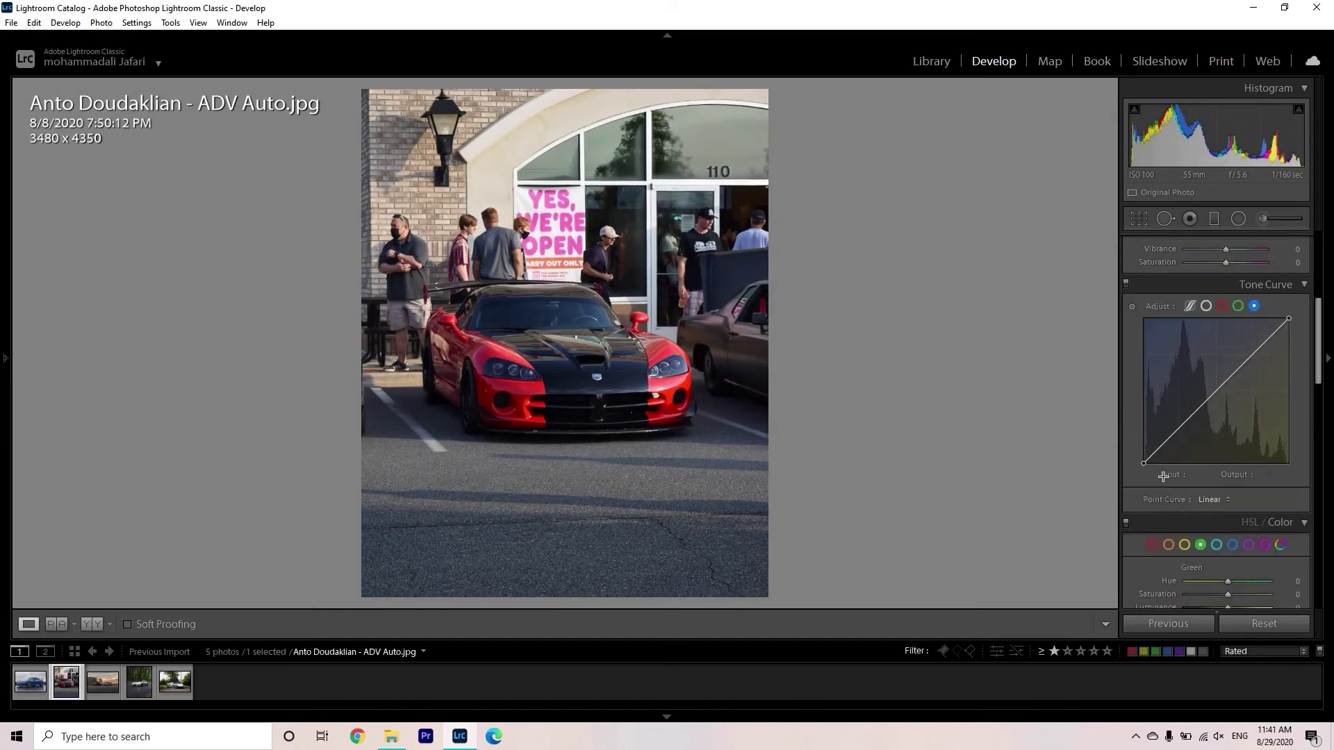
{"action": "left_click_drag", "start_coordinate": [1143, 463], "coordinate": [1143, 461]}
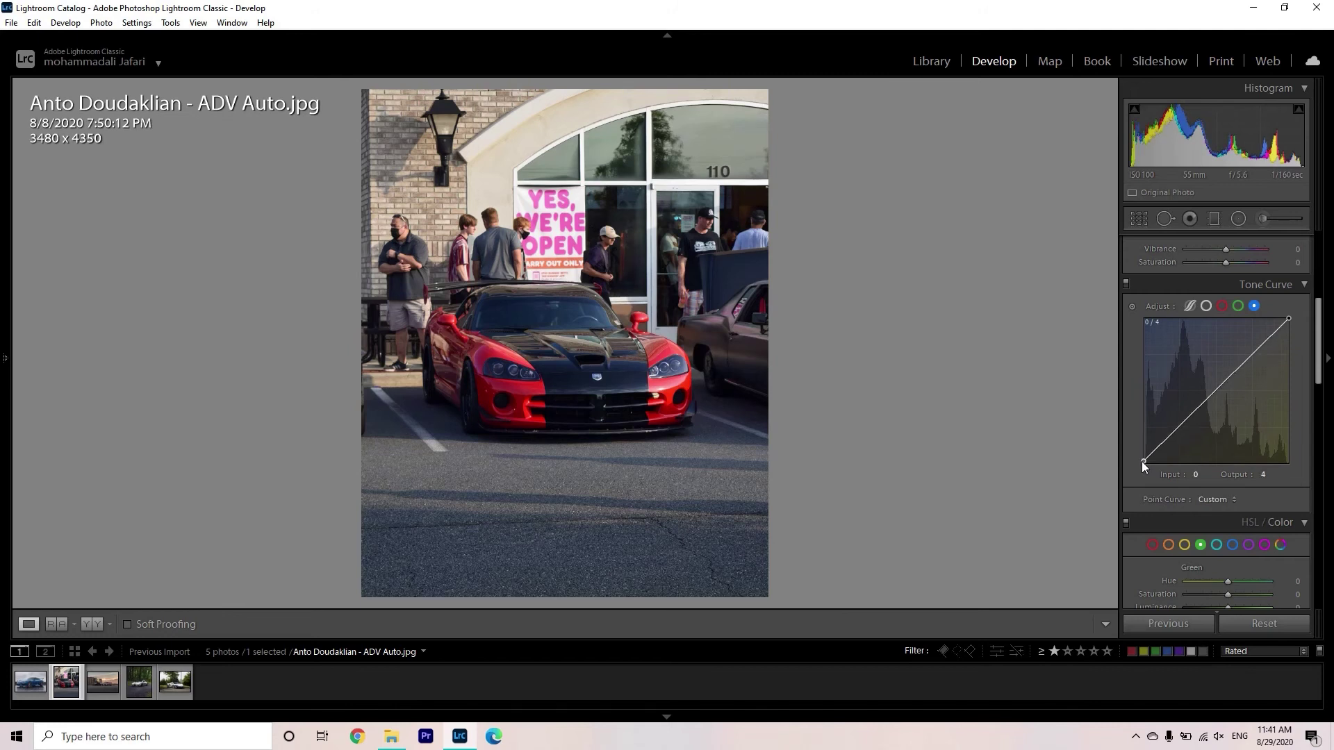
{"action": "left_click", "coordinate": [1206, 306]}
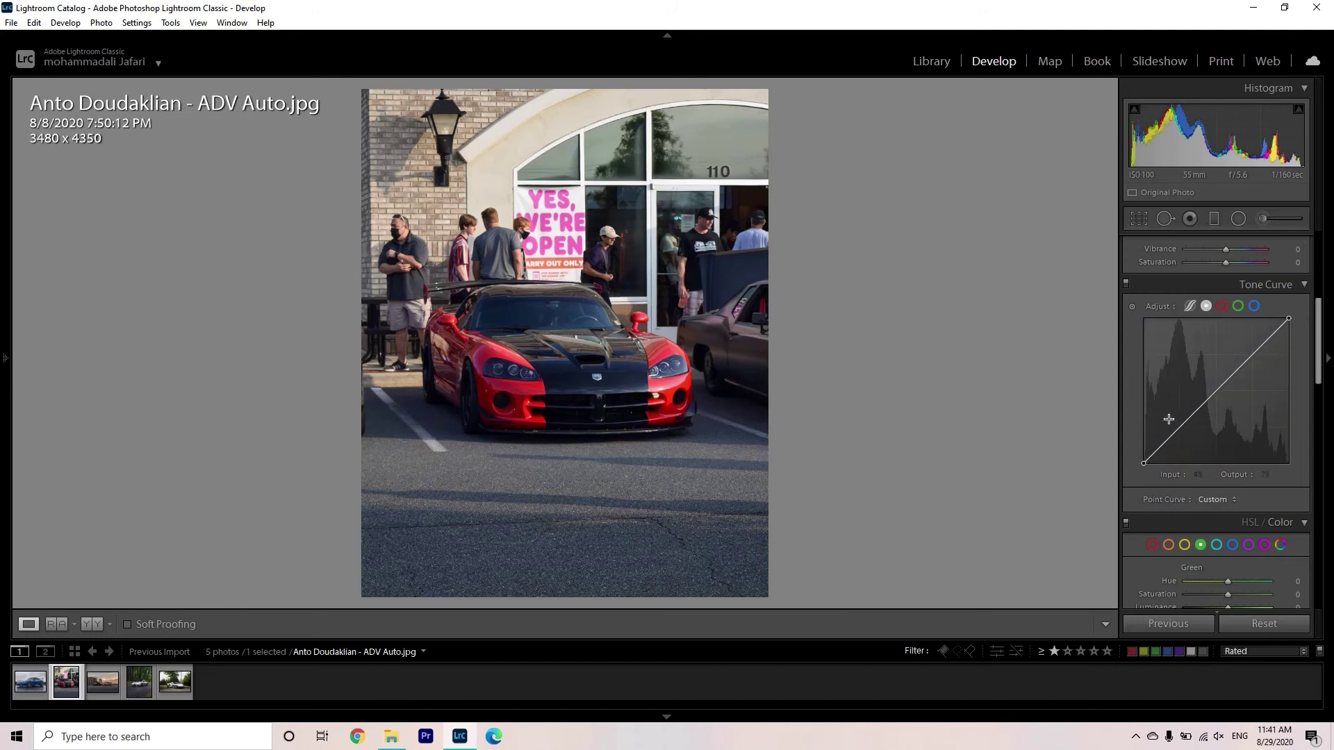
{"action": "left_click_drag", "start_coordinate": [1180, 428], "coordinate": [1145, 452]}
Split-tone the photo with Highlights at Hue 37, Saturation 11 and Shadows at Hue 215, Saturation 3
{"action": "scroll", "coordinate": [1257, 435], "scroll_direction": "down", "scroll_amount": 5}
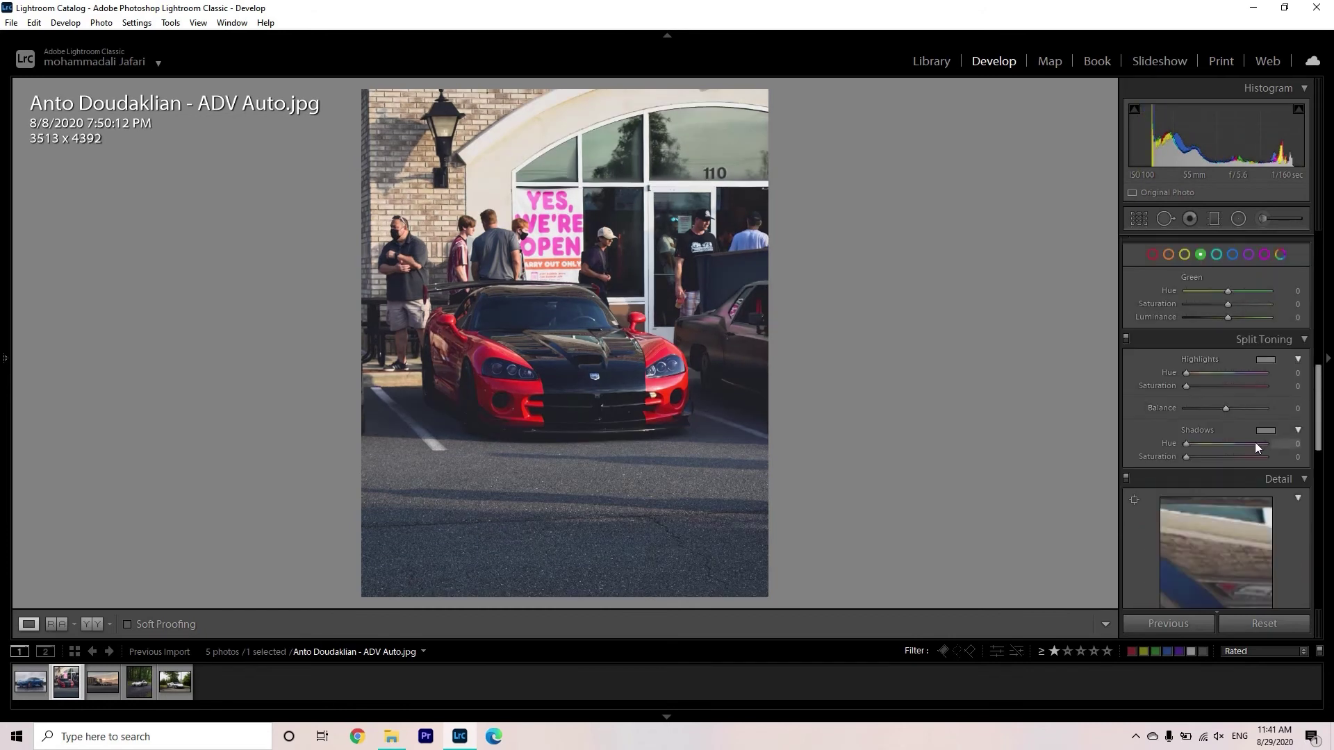
{"action": "left_click", "coordinate": [1265, 359]}
{"action": "left_click", "coordinate": [1008, 417]}
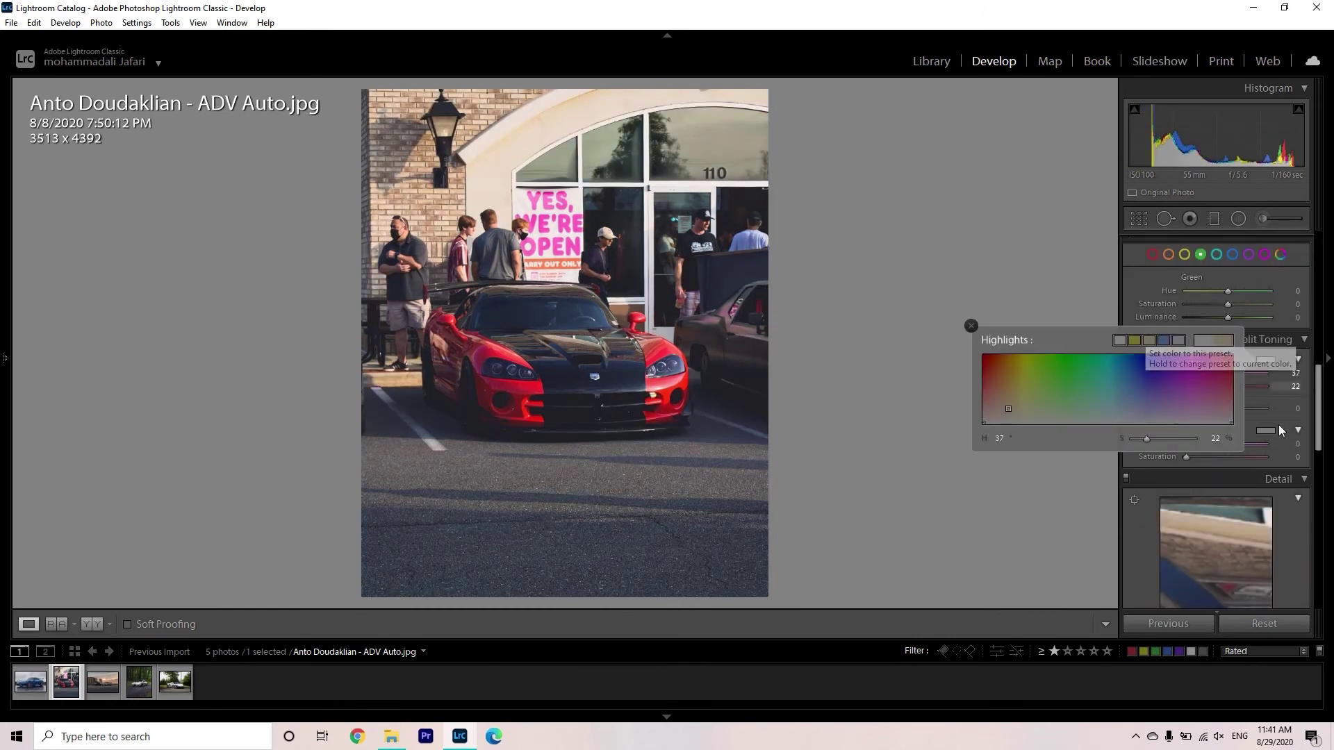
{"action": "left_click", "coordinate": [1275, 427]}
{"action": "left_click", "coordinate": [1273, 426]}
{"action": "left_click", "coordinate": [1132, 486]}
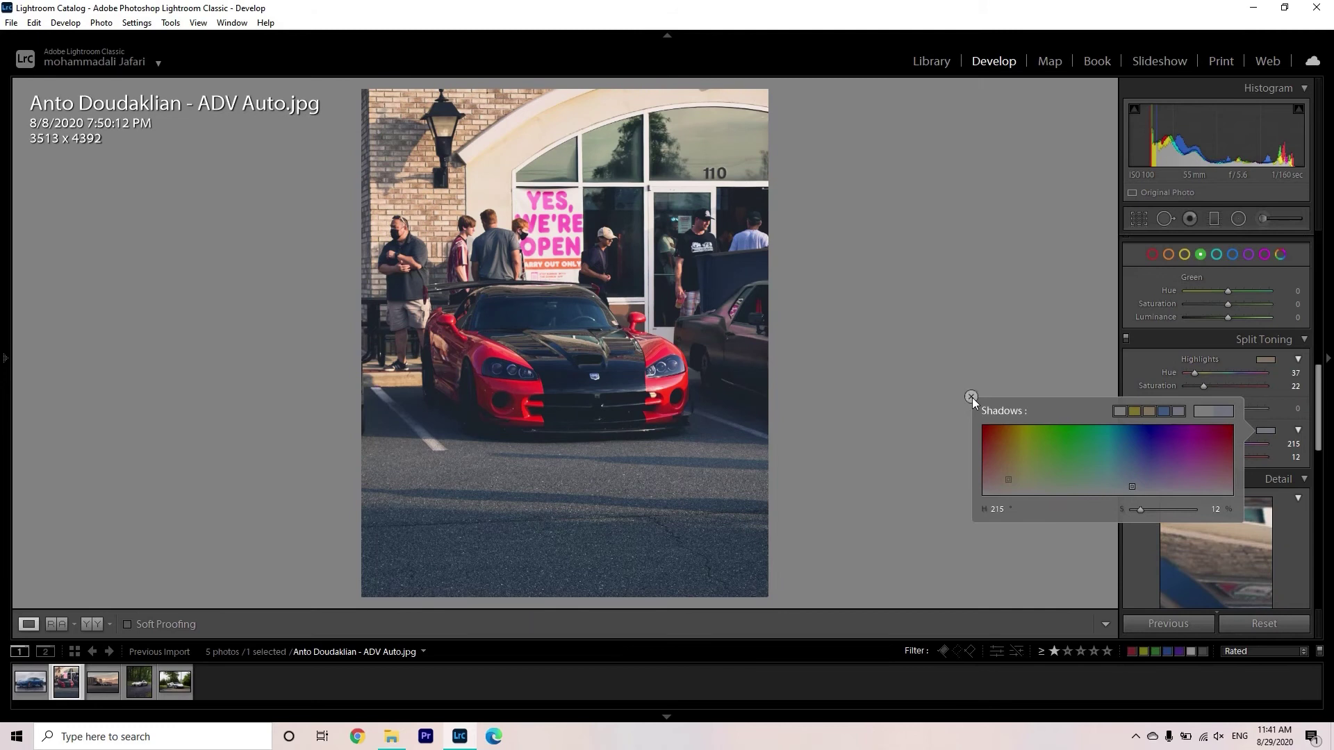
{"action": "left_click", "coordinate": [972, 397]}
{"action": "left_click_drag", "start_coordinate": [1203, 386], "coordinate": [1194, 387]}
{"action": "left_click_drag", "start_coordinate": [1195, 457], "coordinate": [1188, 457]}
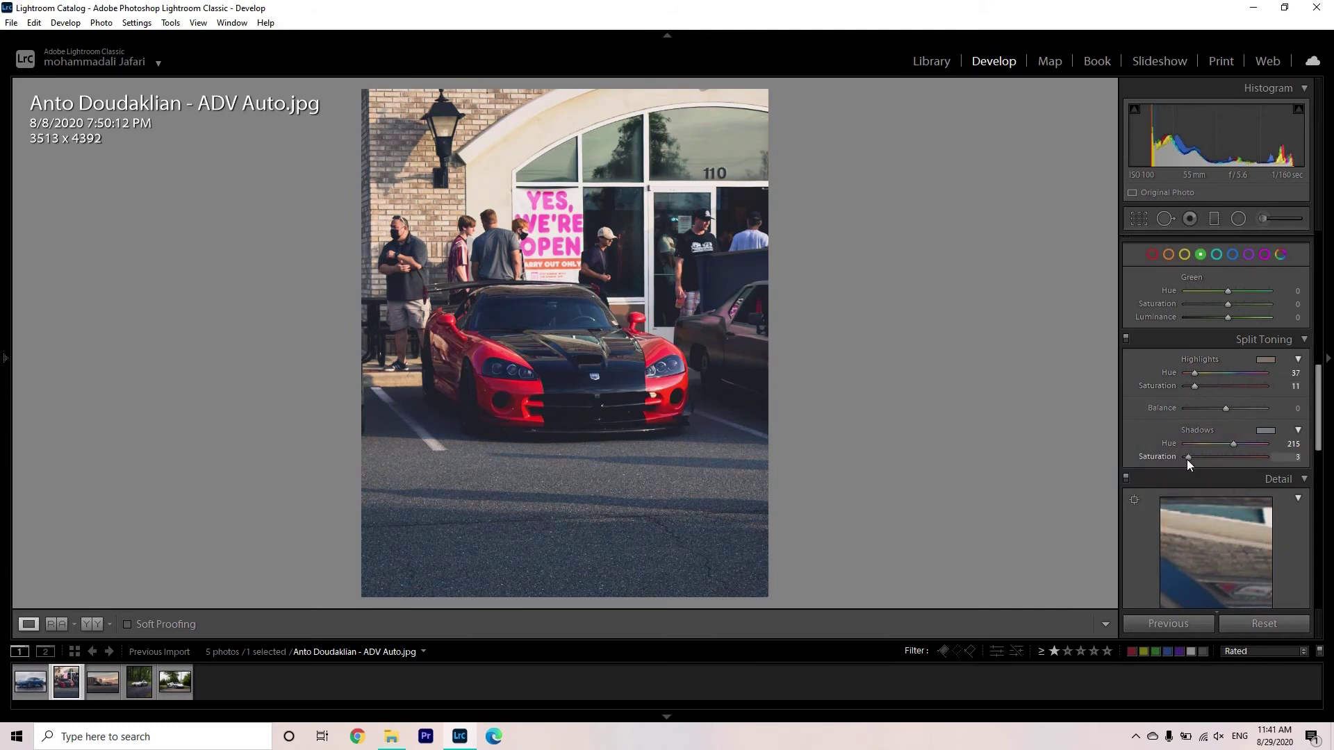
Add a tilted radial filter around the red car with Sharpness -15 and Exposure -0.10
{"action": "left_click", "coordinate": [1238, 218]}
{"action": "left_click_drag", "start_coordinate": [564, 355], "coordinate": [708, 446]}
{"action": "left_click_drag", "start_coordinate": [704, 330], "coordinate": [685, 385]}
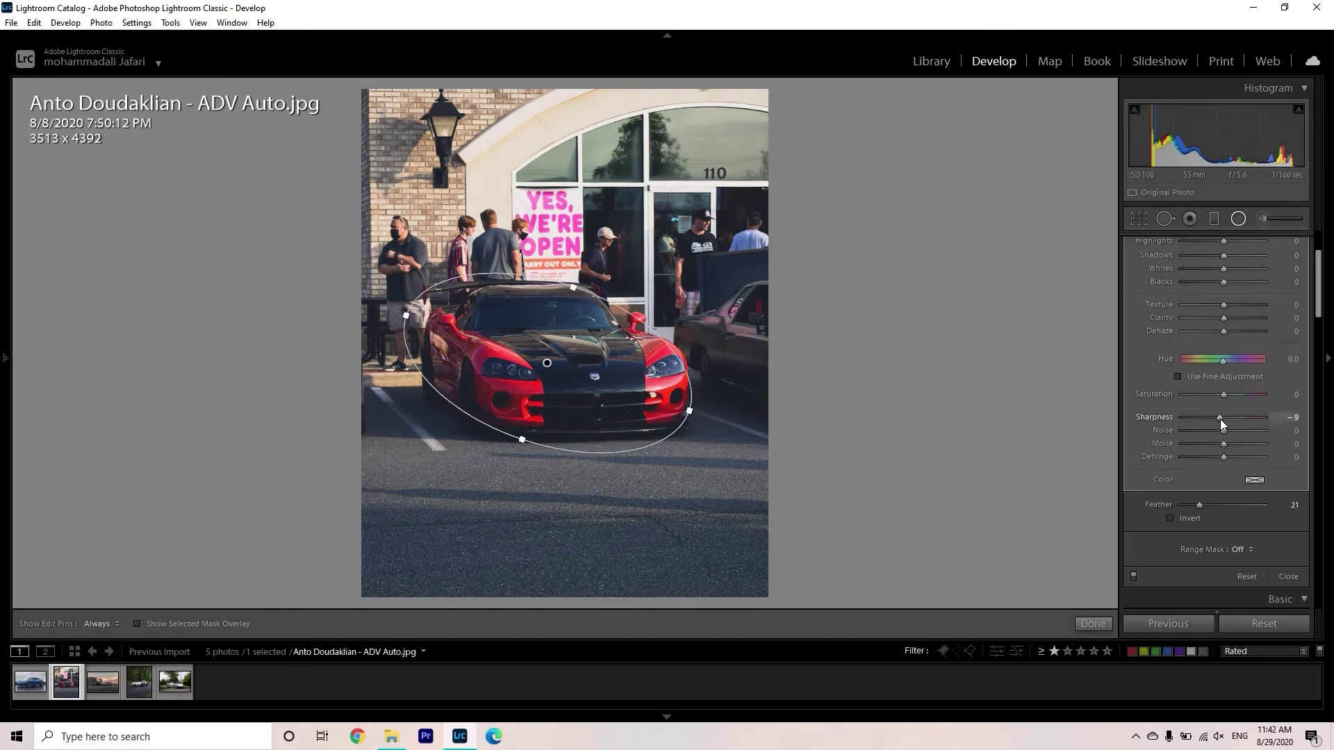
{"action": "left_click_drag", "start_coordinate": [1222, 317], "coordinate": [1220, 314]}
{"action": "double_click", "coordinate": [1220, 315]}
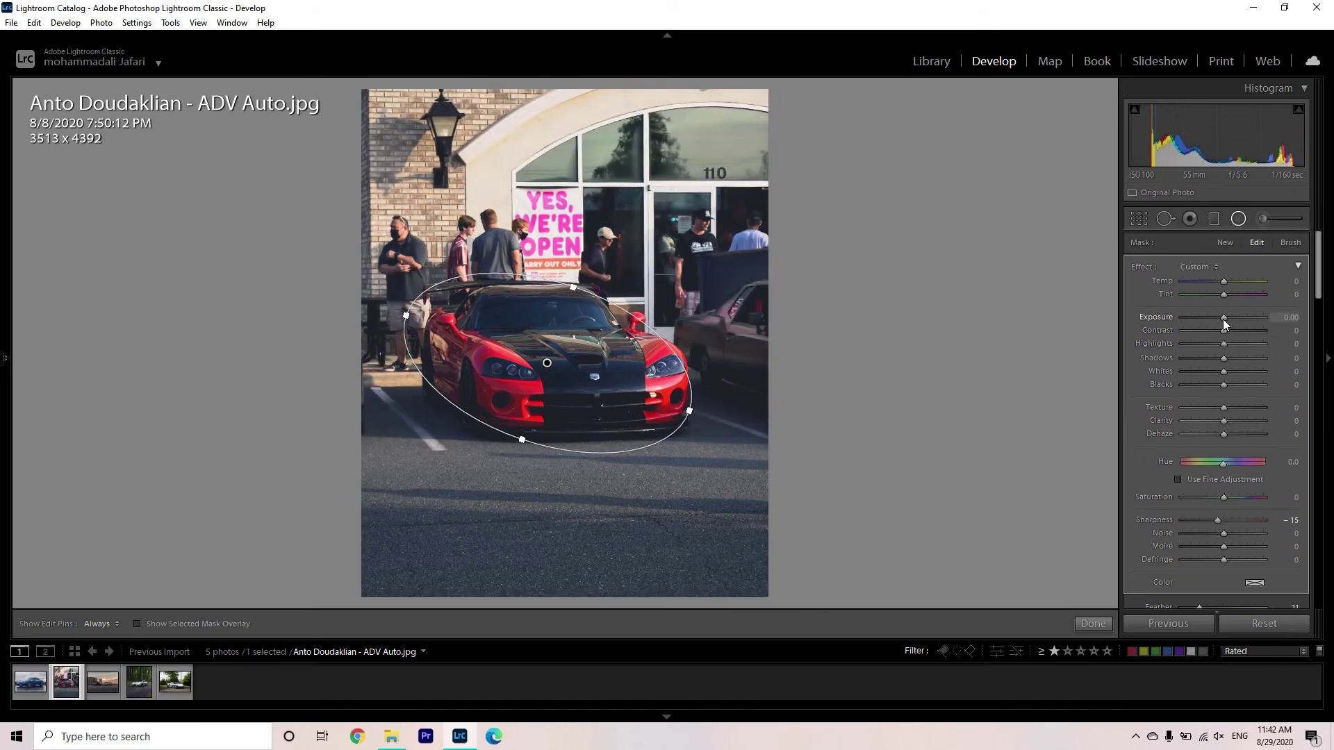
{"action": "left_click_drag", "start_coordinate": [1223, 319], "coordinate": [1222, 318]}
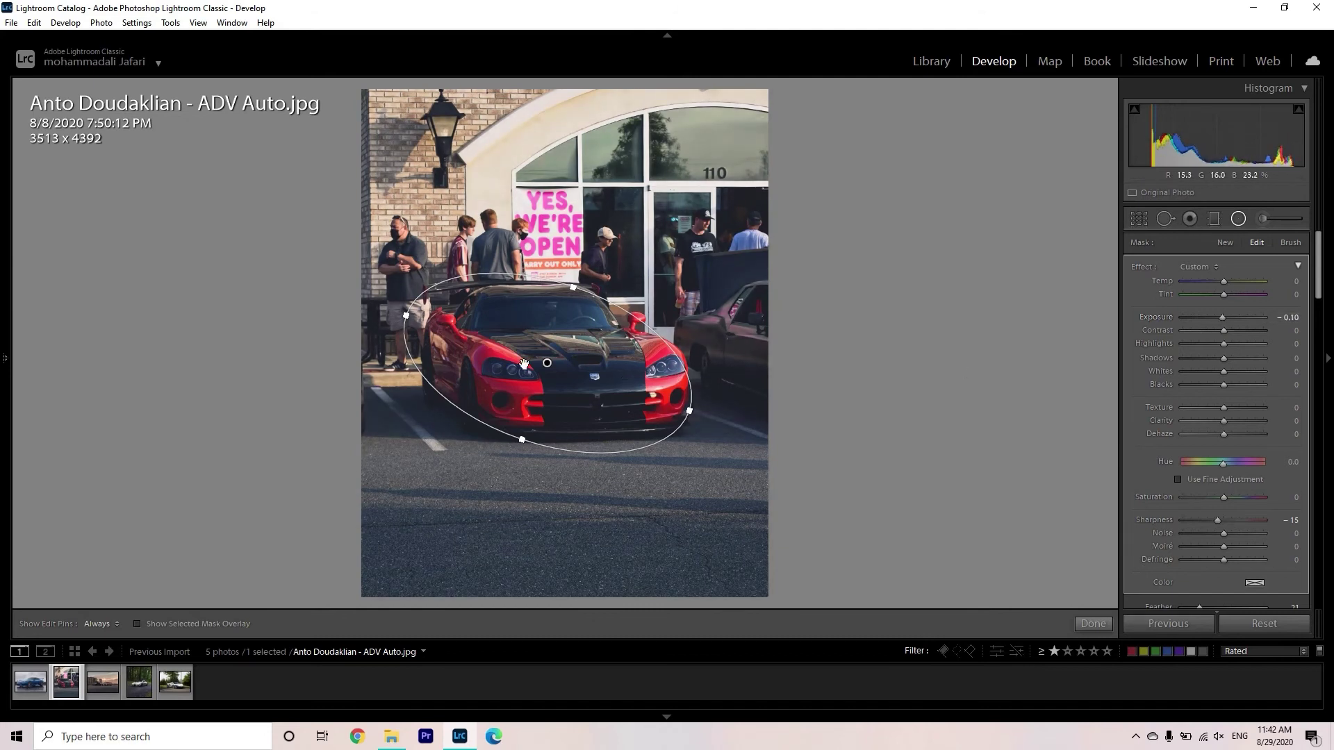
Duplicate and invert the car's radial filter, set only Shadows 23 and Clarity 11, widen the ellipse slightly and close the filter
{"action": "right_click", "coordinate": [546, 363]}
{"action": "left_click", "coordinate": [549, 368]}
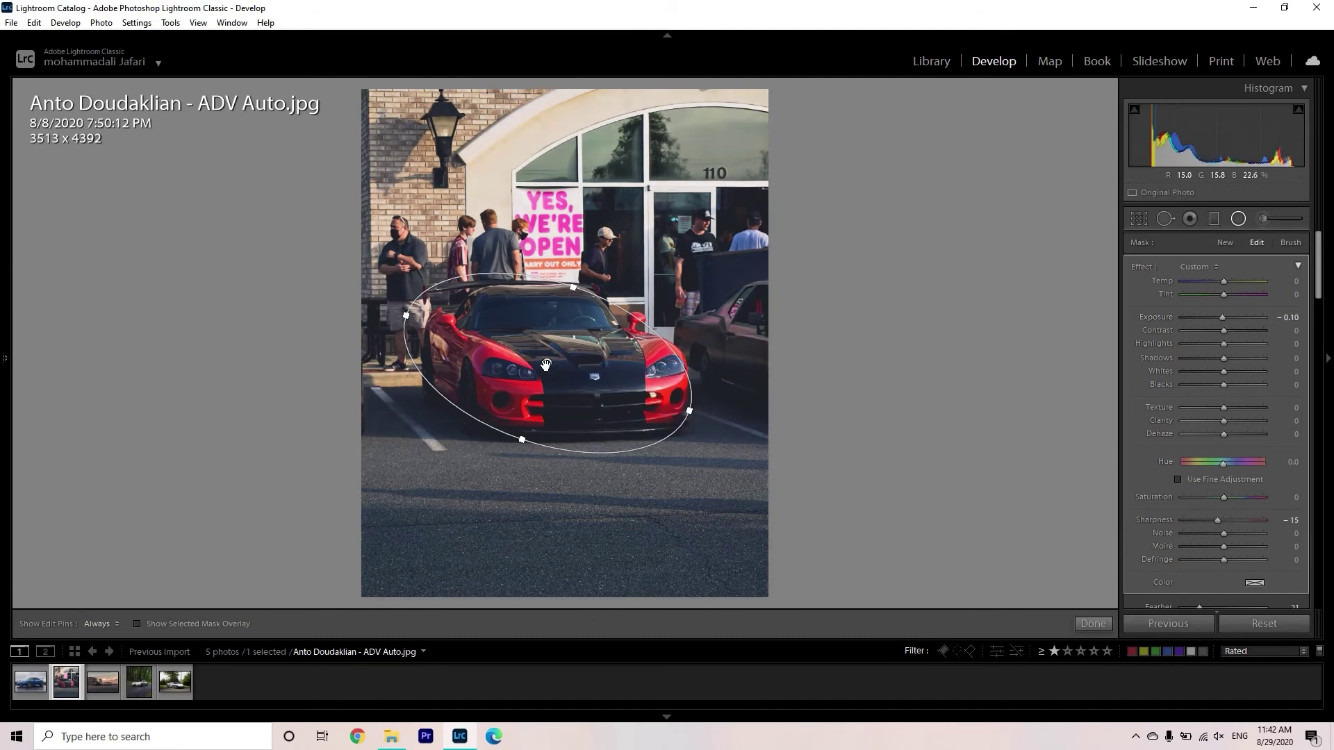
{"action": "scroll", "coordinate": [1185, 413], "scroll_direction": "down", "scroll_amount": 3}
{"action": "scroll", "coordinate": [1215, 415], "scroll_direction": "up", "scroll_amount": 3}
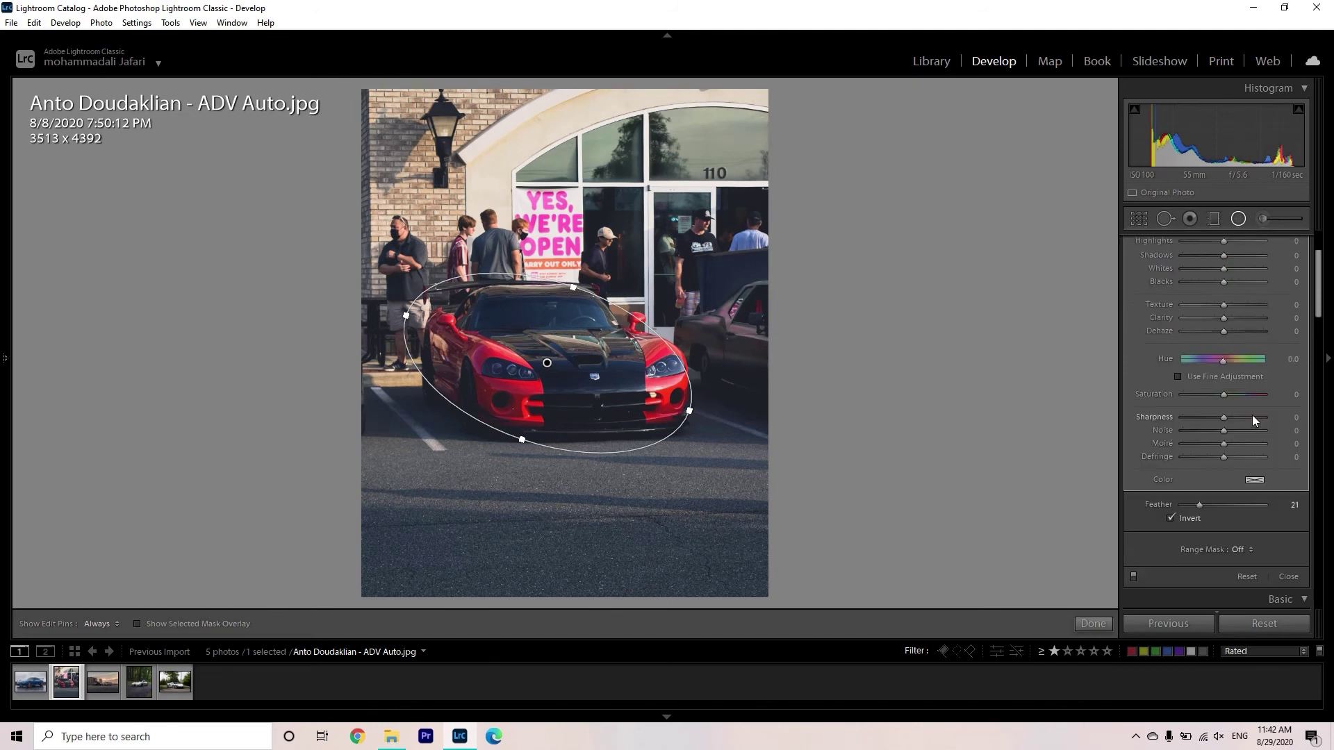
{"action": "left_click", "coordinate": [1233, 359]}
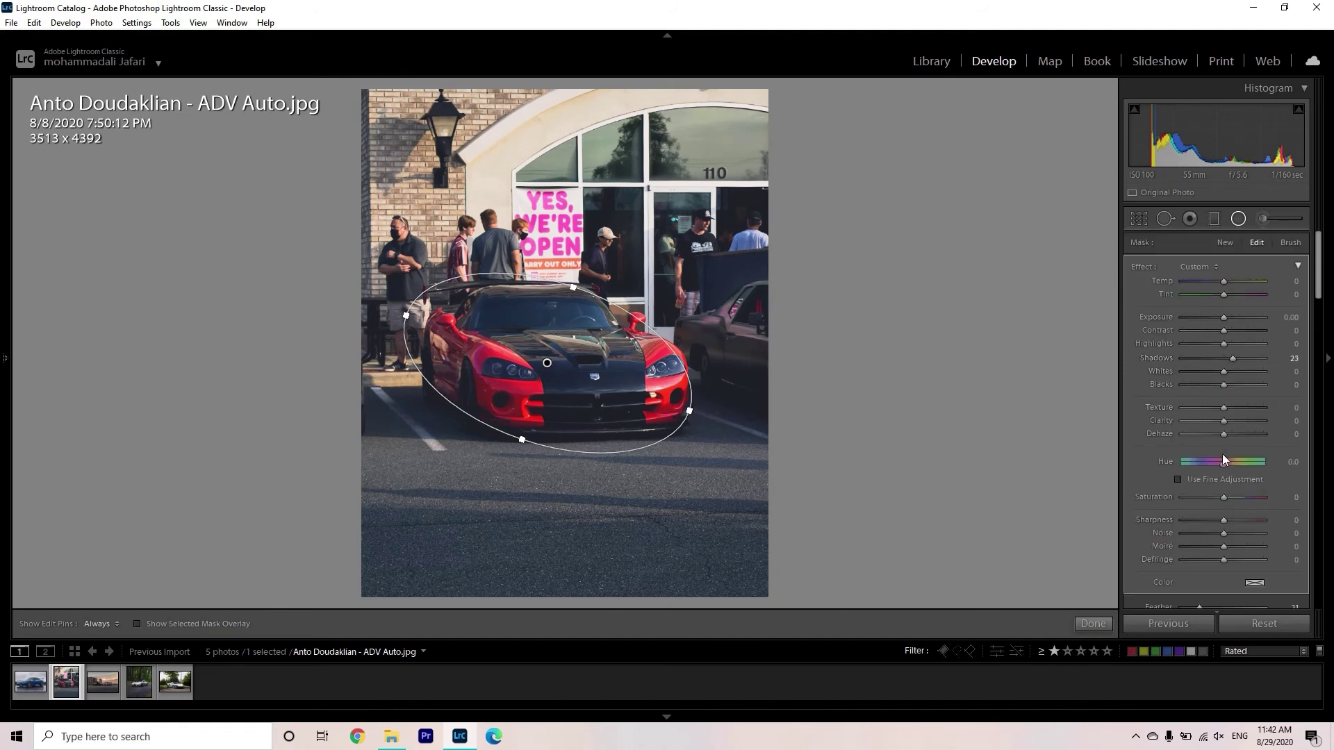
{"action": "left_click_drag", "start_coordinate": [1221, 427], "coordinate": [1225, 425]}
{"action": "left_click_drag", "start_coordinate": [521, 440], "coordinate": [520, 456]}
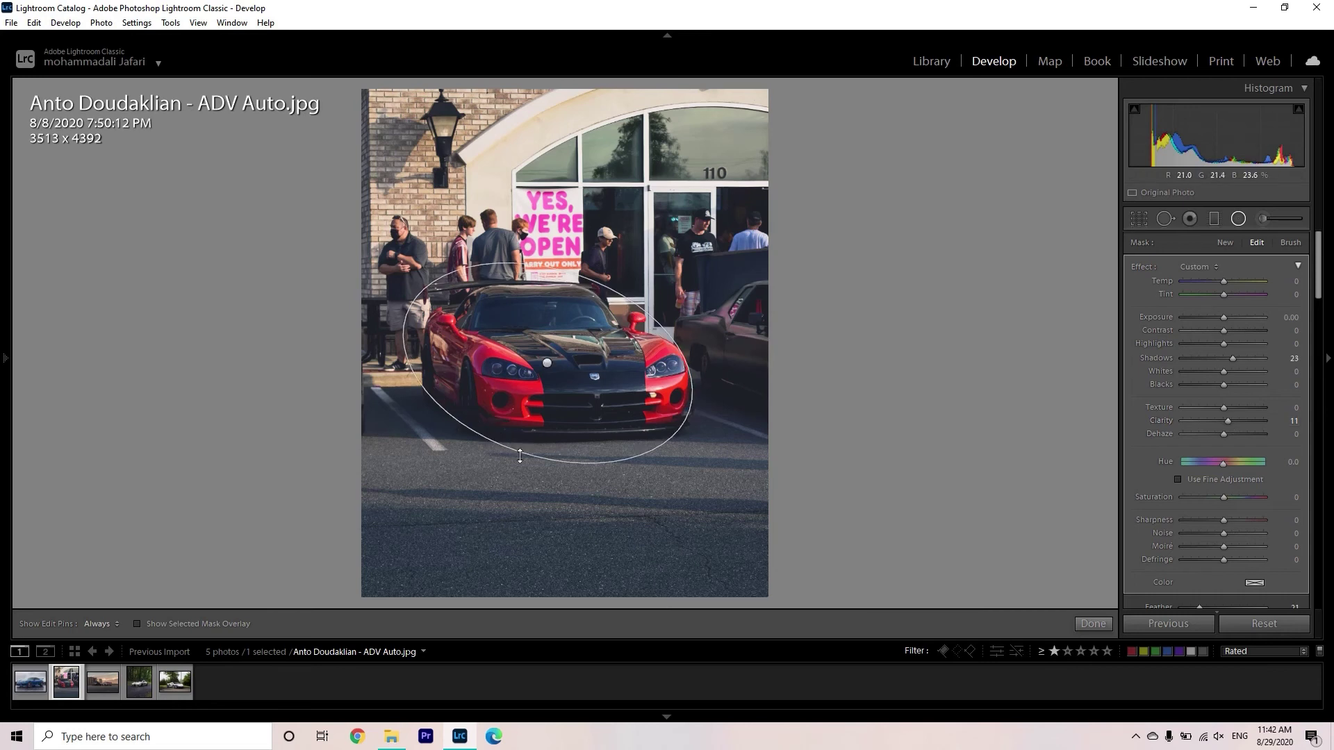
{"action": "key", "text": "shift+m"}
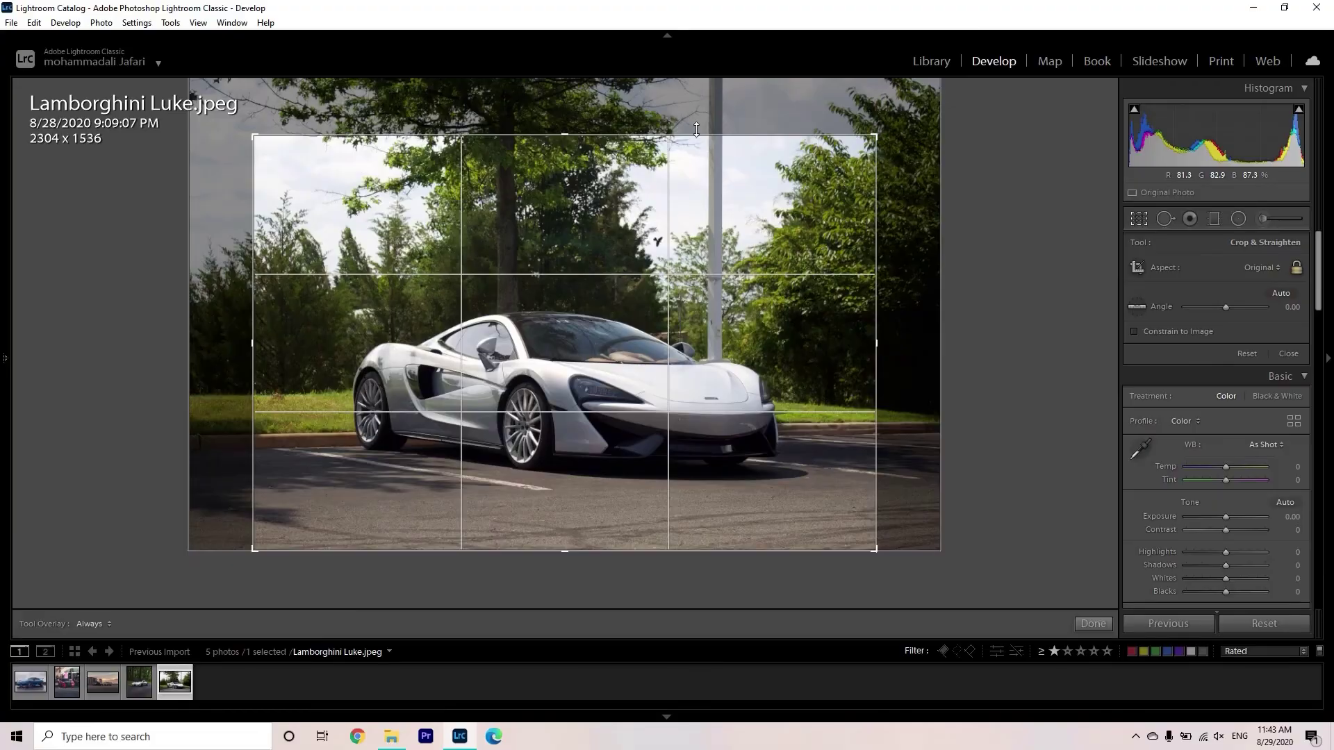
Crop the silver car photo tighter at its original aspect ratio, to 2093 x 1395, trimming mostly the sky and edges
{"action": "left_click_drag", "start_coordinate": [696, 129], "coordinate": [695, 98]}
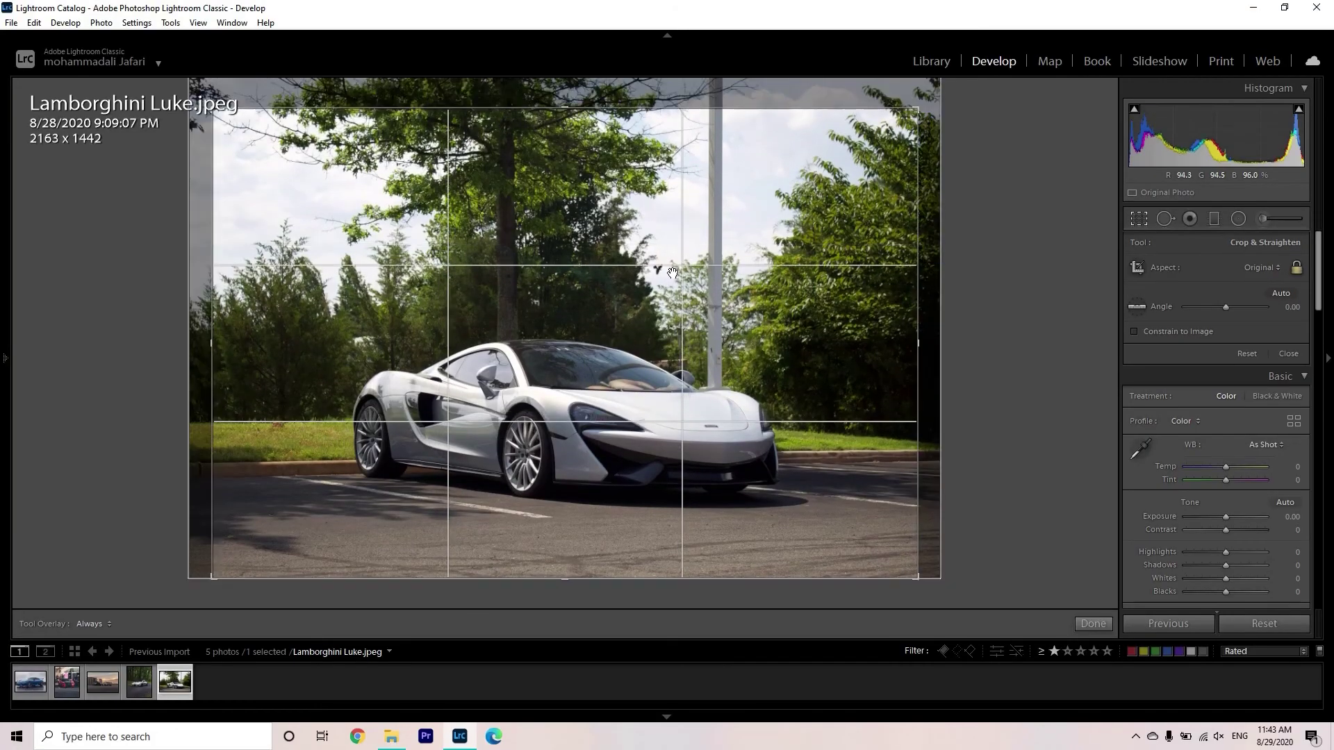
{"action": "key", "text": "ctrl+z"}
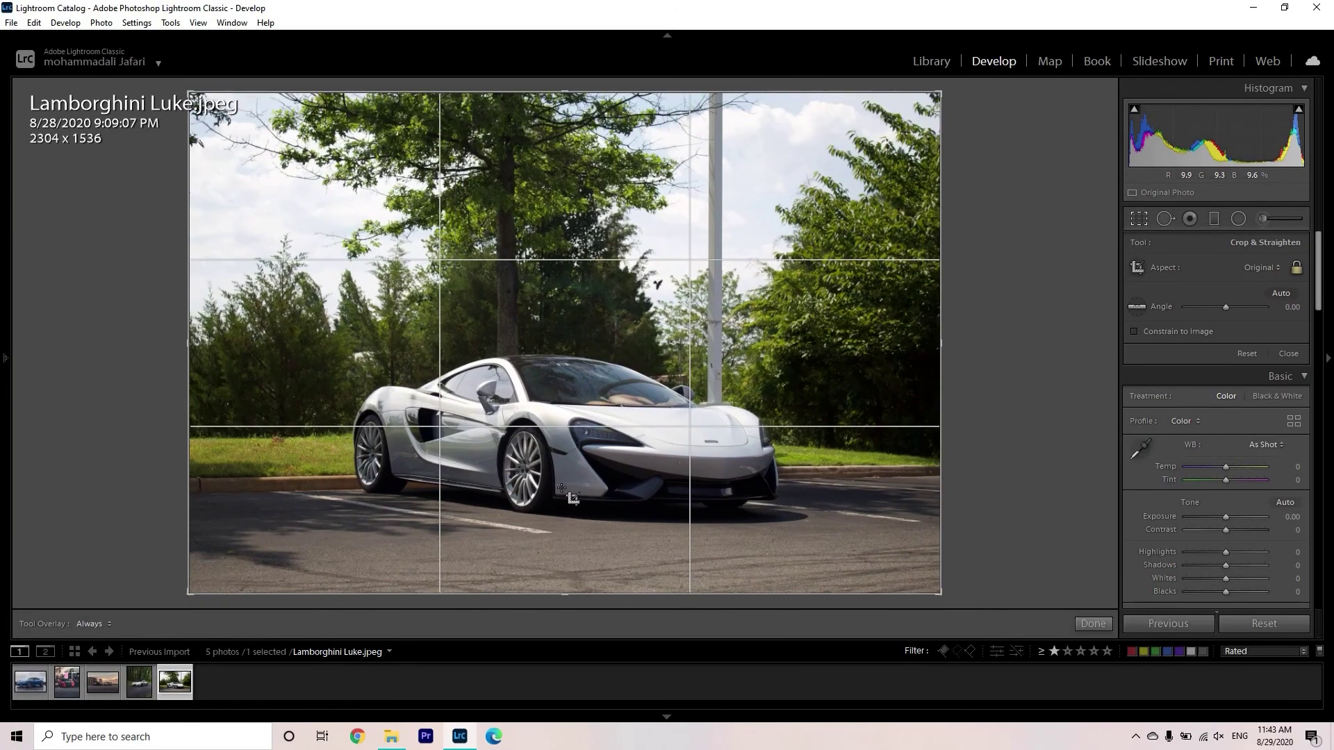
{"action": "left_click_drag", "start_coordinate": [508, 90], "coordinate": [476, 230]}
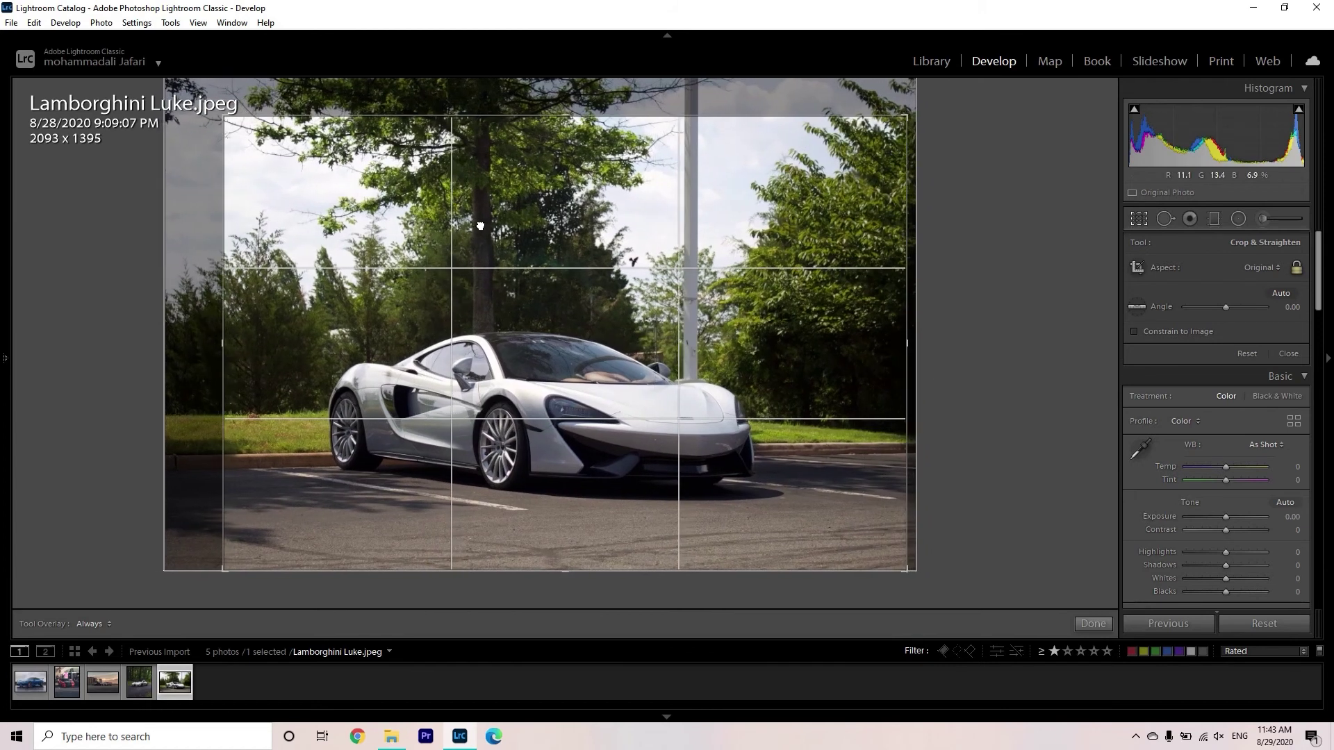
{"action": "key", "text": "Return"}
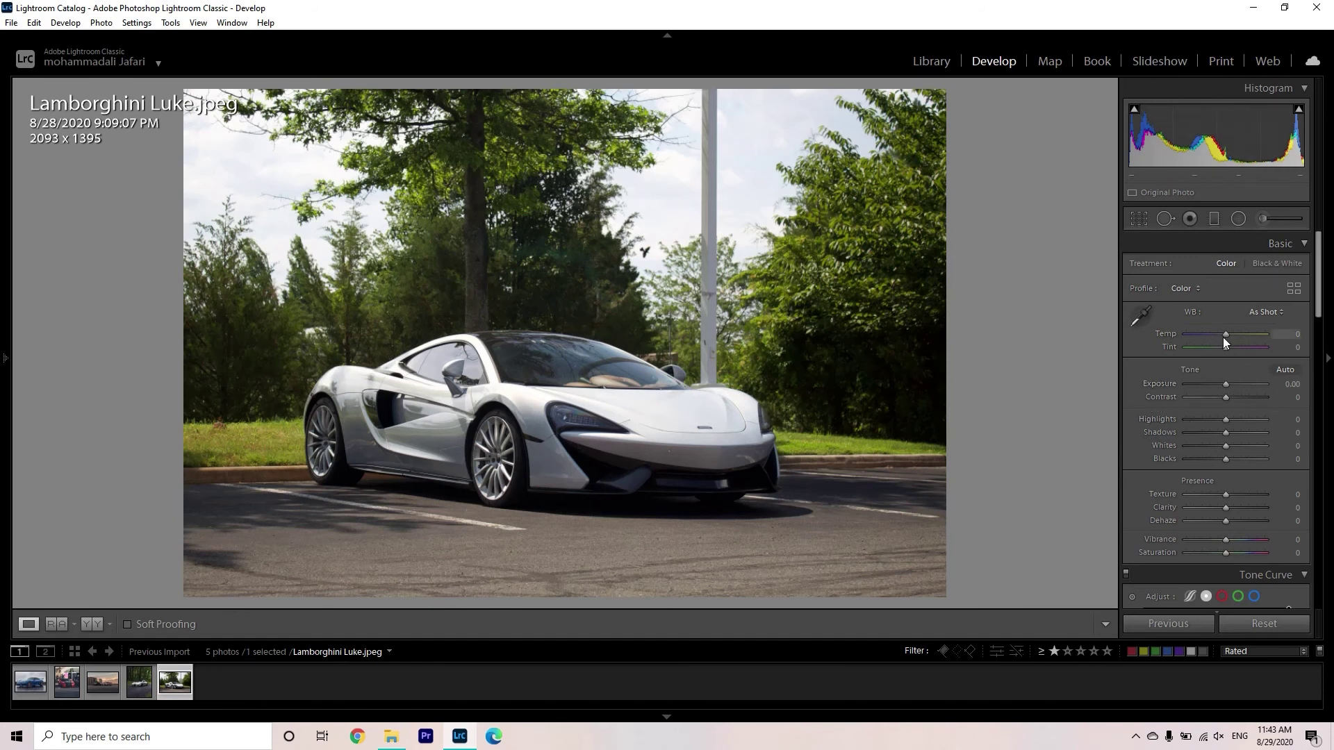
Adjust the silver car photo's basic settings: Temp -4, Tint +4, Highlights -47, Shadows +19 and Clarity +4
{"action": "left_click_drag", "start_coordinate": [1224, 335], "coordinate": [1224, 347]}
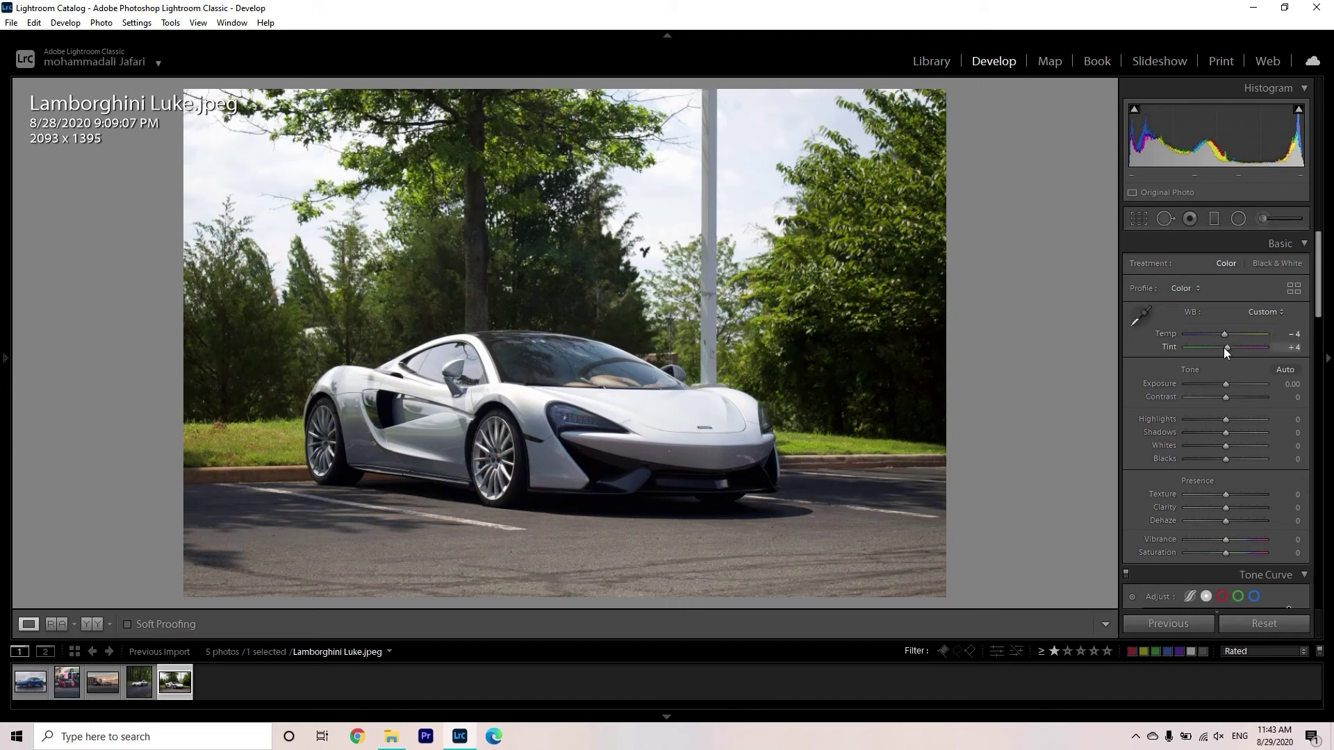
{"action": "left_click_drag", "start_coordinate": [1226, 419], "coordinate": [1207, 420]}
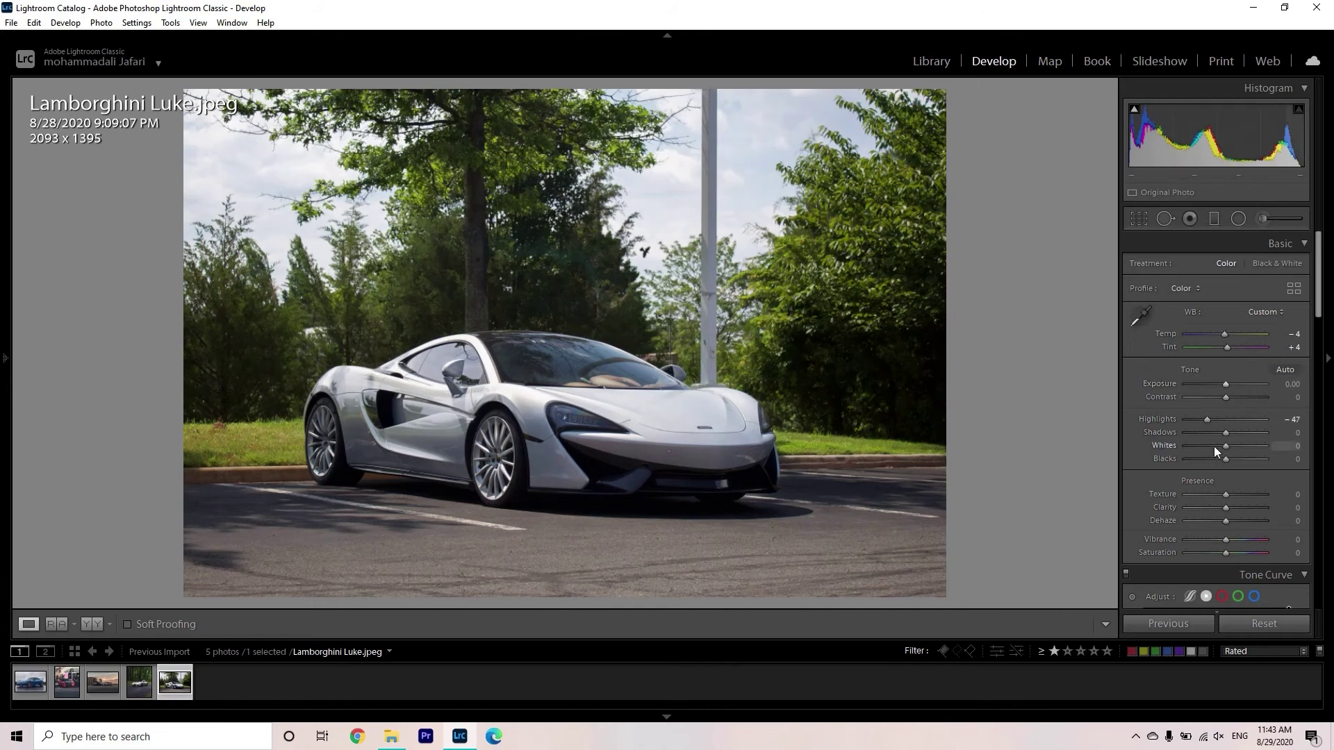
{"action": "left_click_drag", "start_coordinate": [1226, 508], "coordinate": [1227, 508]}
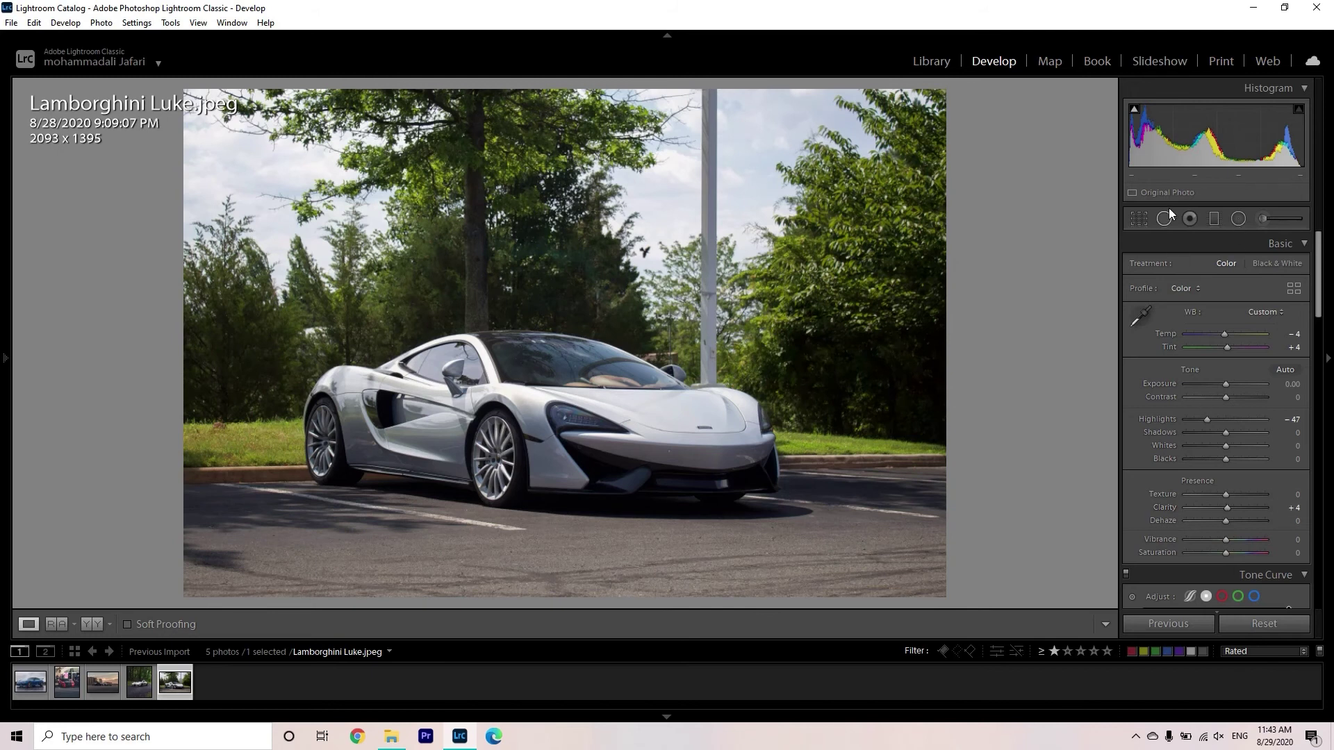
{"action": "left_click_drag", "start_coordinate": [1230, 435], "coordinate": [1237, 436]}
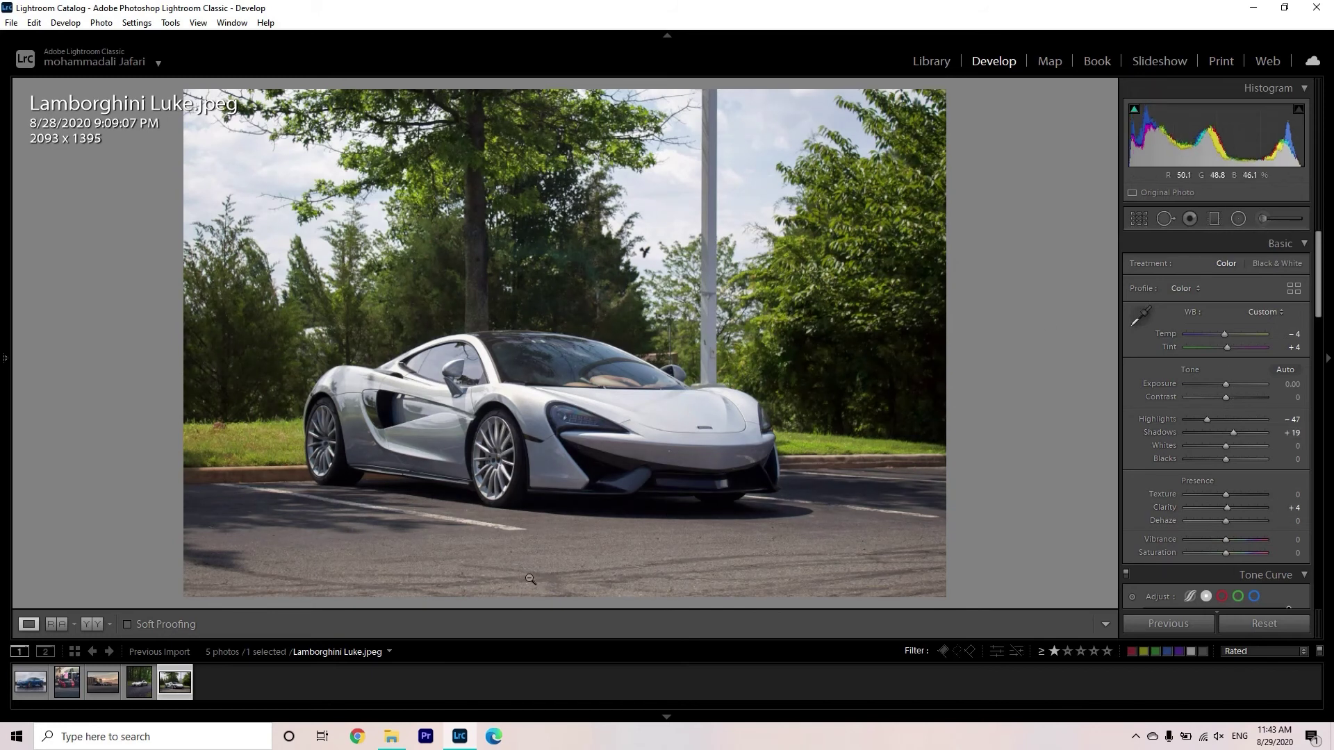
Add a slightly tilted graduated filter over the foreground pavement with Exposure -0.38, Blacks -11, Texture 38 and Clarity 8
{"action": "left_click", "coordinate": [1214, 218]}
{"action": "left_click_drag", "start_coordinate": [567, 504], "coordinate": [710, 488]}
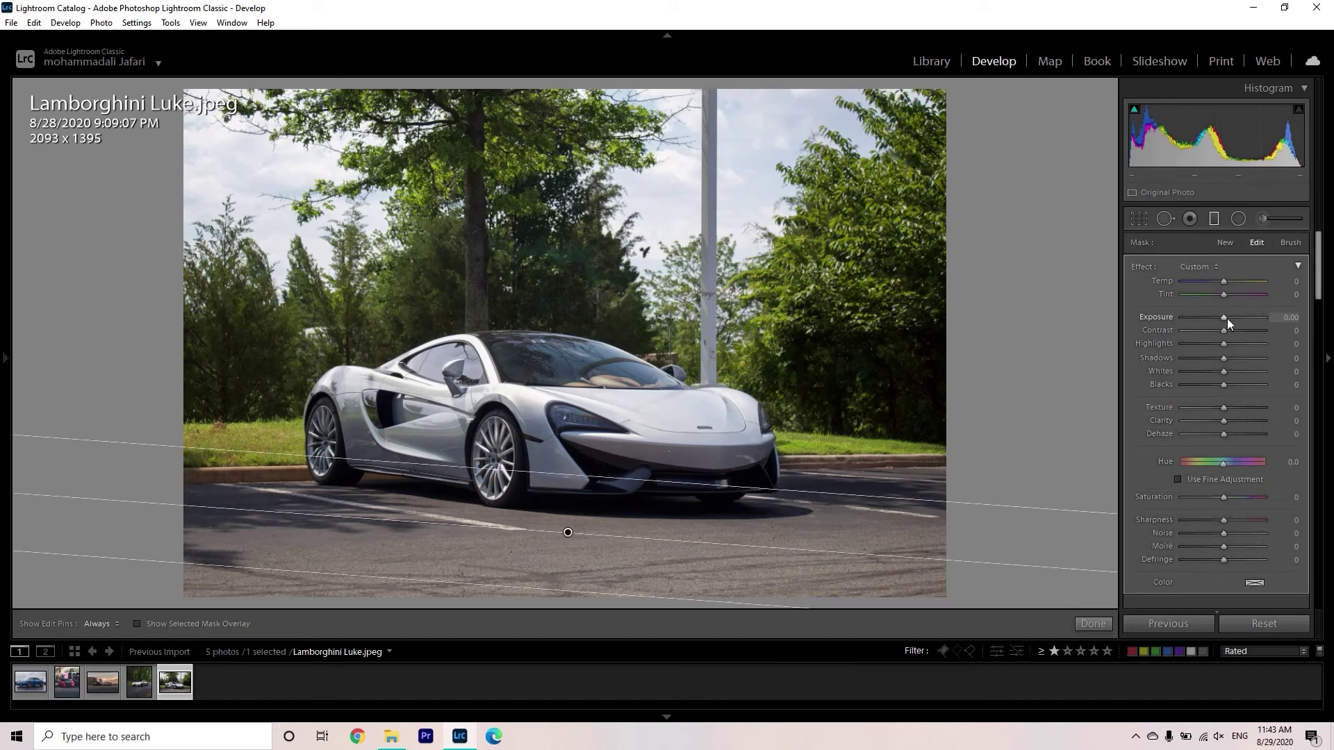
{"action": "left_click_drag", "start_coordinate": [1227, 318], "coordinate": [1222, 319]}
{"action": "left_click_drag", "start_coordinate": [1224, 384], "coordinate": [1233, 414]}
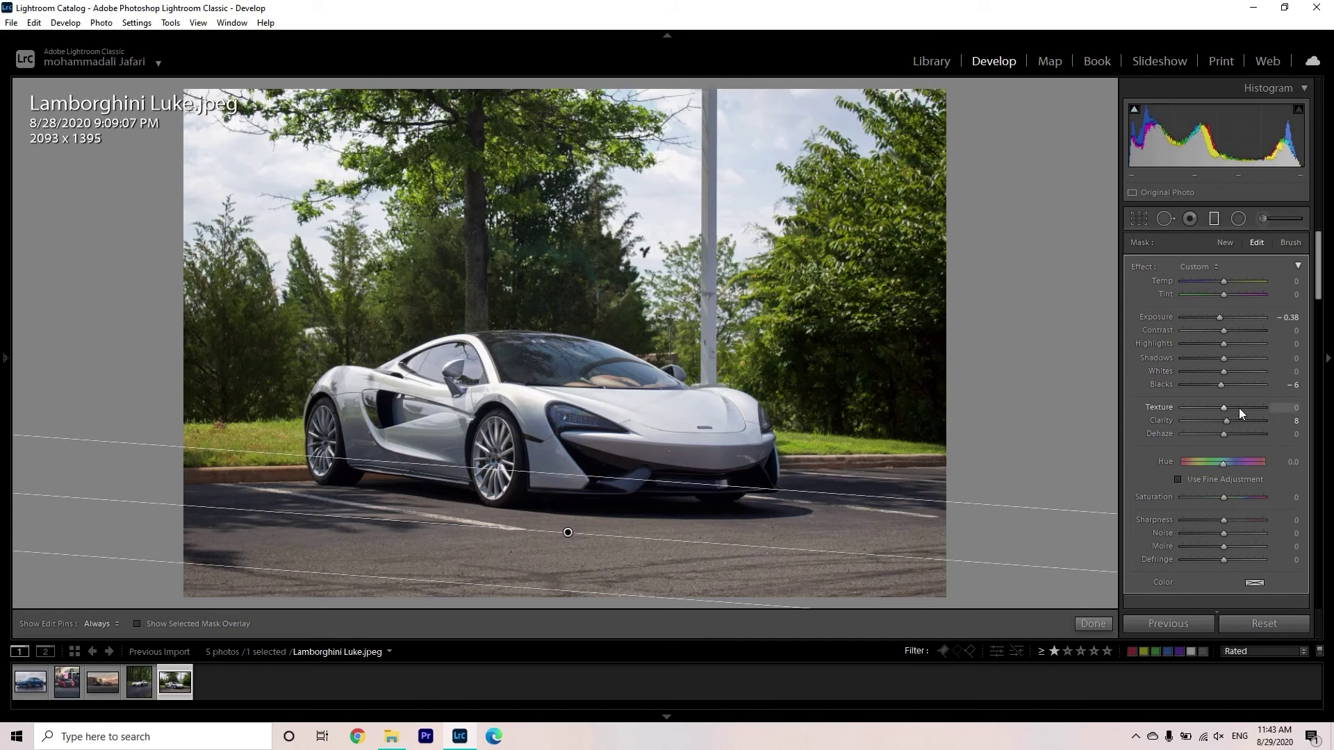
{"action": "left_click", "coordinate": [1239, 407]}
{"action": "left_click_drag", "start_coordinate": [790, 548], "coordinate": [788, 502]}
{"action": "left_click_drag", "start_coordinate": [1220, 384], "coordinate": [1219, 384]}
Add a second graduated filter from the sky down to the car with only Highlights -42, and narrow its transition from above
{"action": "left_click_drag", "start_coordinate": [540, 236], "coordinate": [541, 416]}
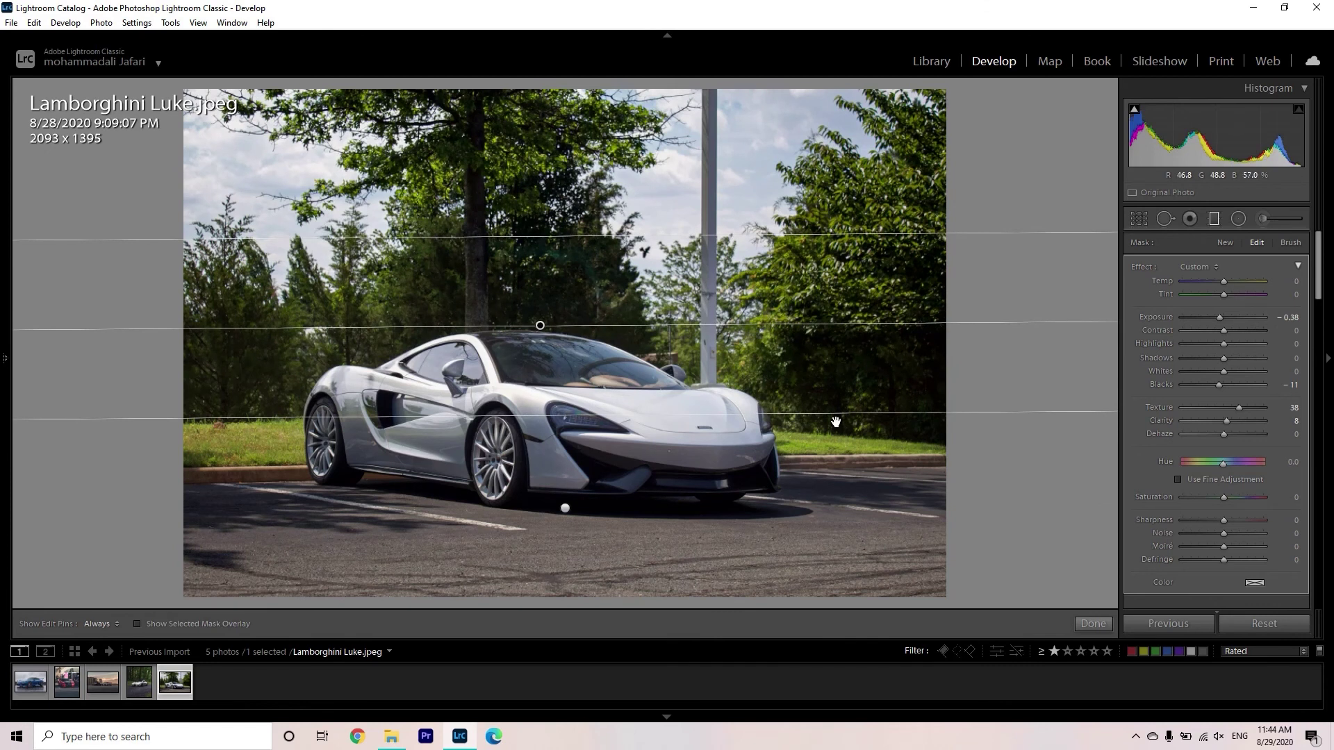
{"action": "double_click", "coordinate": [1223, 319]}
{"action": "double_click", "coordinate": [1220, 385]}
{"action": "double_click", "coordinate": [1239, 408]}
{"action": "double_click", "coordinate": [1227, 421]}
{"action": "left_click_drag", "start_coordinate": [1223, 343], "coordinate": [1206, 343]}
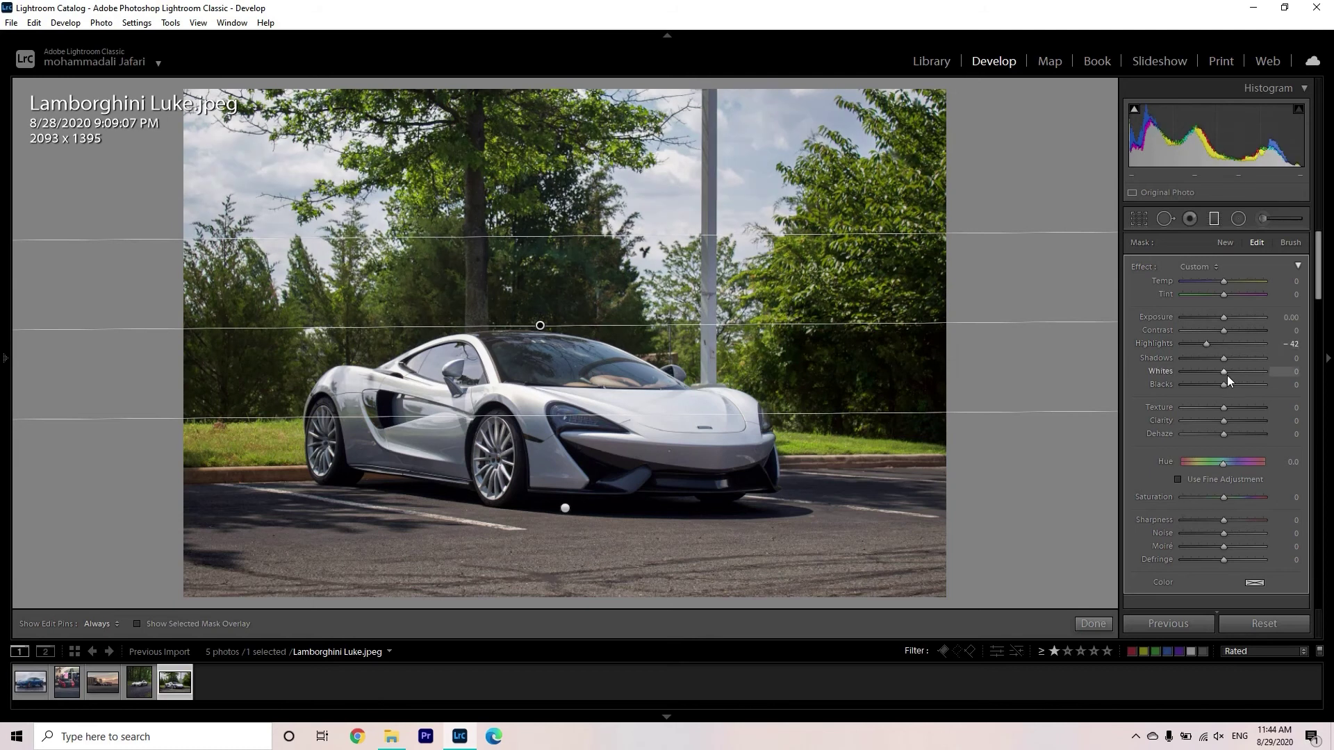
{"action": "left_click_drag", "start_coordinate": [567, 238], "coordinate": [566, 279]}
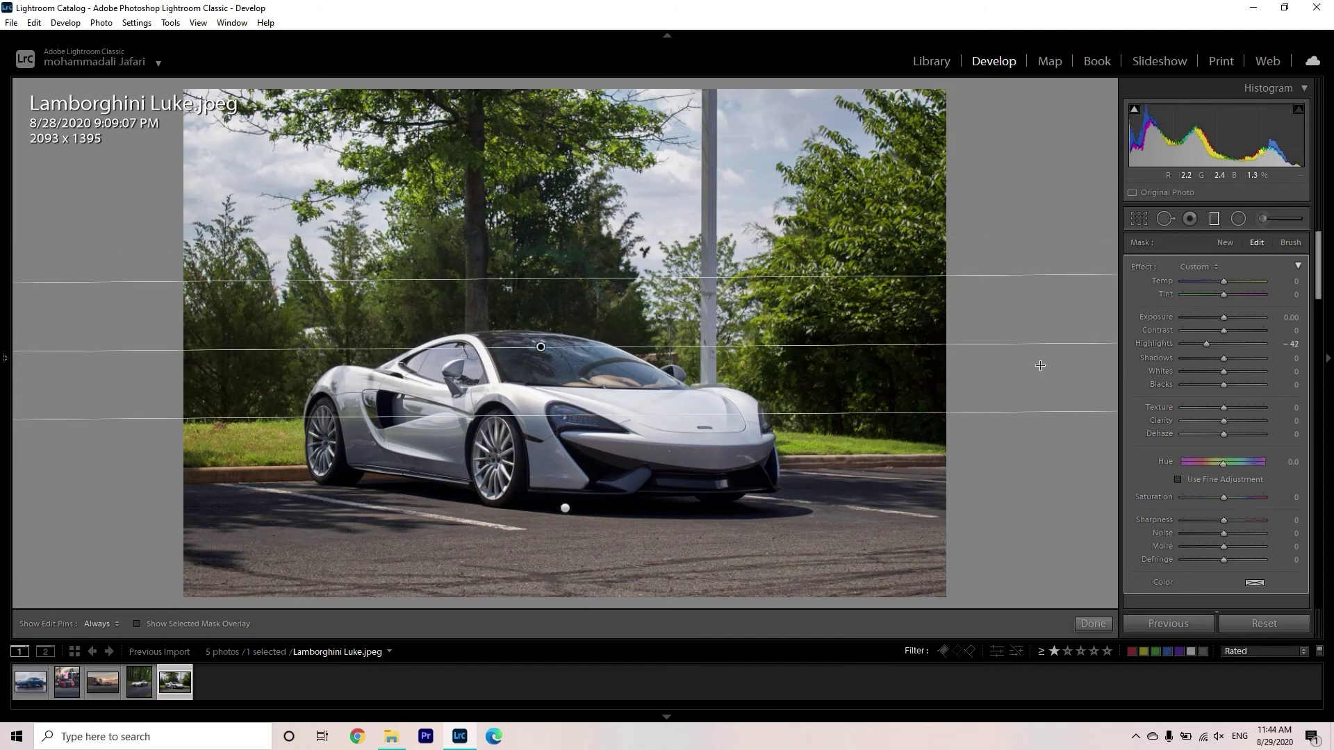
Refine the sky filter with Shadows -1, Blacks -4, Clarity 4 and Temp -1, keep Whites at 0, and close the filter
{"action": "left_click_drag", "start_coordinate": [1217, 360], "coordinate": [1219, 366]}
{"action": "left_click_drag", "start_coordinate": [1224, 386], "coordinate": [1223, 422]}
{"action": "left_click_drag", "start_coordinate": [1214, 369], "coordinate": [1233, 371]}
{"action": "double_click", "coordinate": [1233, 371]}
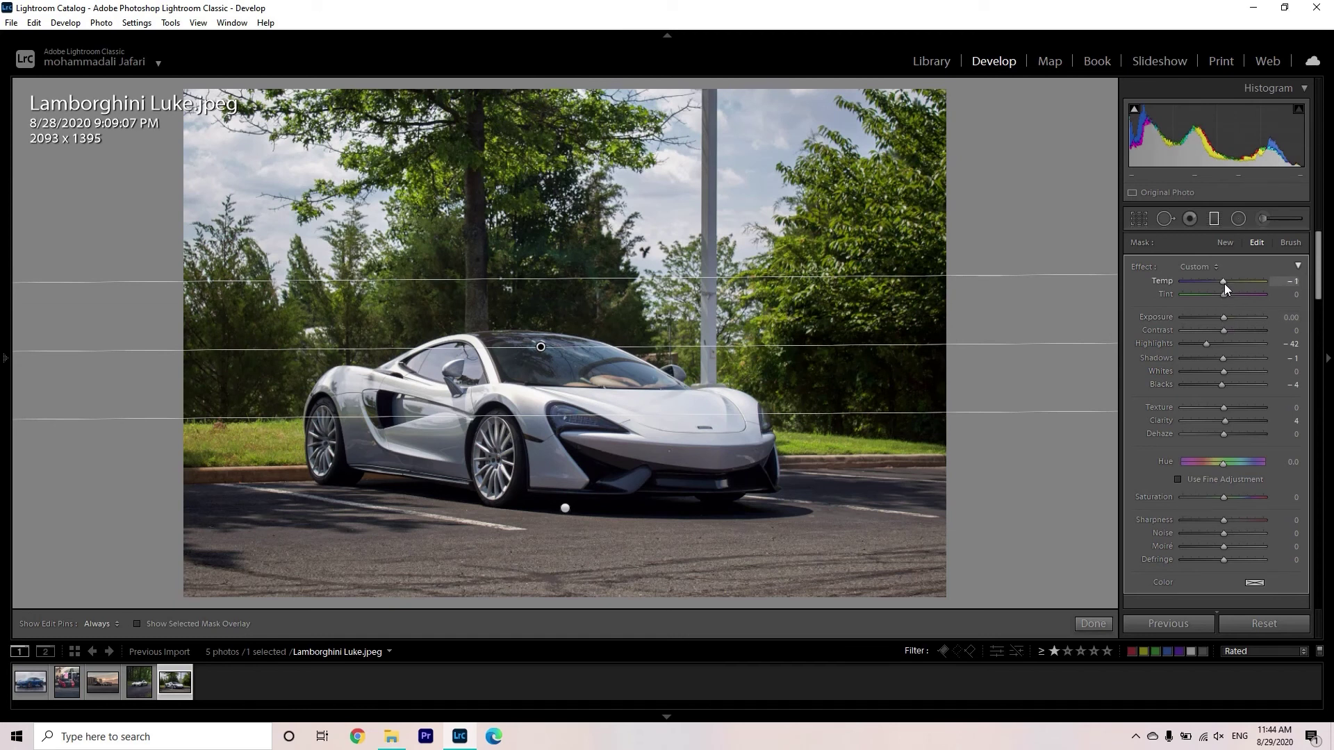
{"action": "key", "text": "m"}
Shape the point tone curve with a lifted black point, a shadow point, a highlight point and a midtone point at 115/118
{"action": "scroll", "coordinate": [1174, 431], "scroll_direction": "down", "scroll_amount": 5}
{"action": "left_click", "coordinate": [1174, 432]}
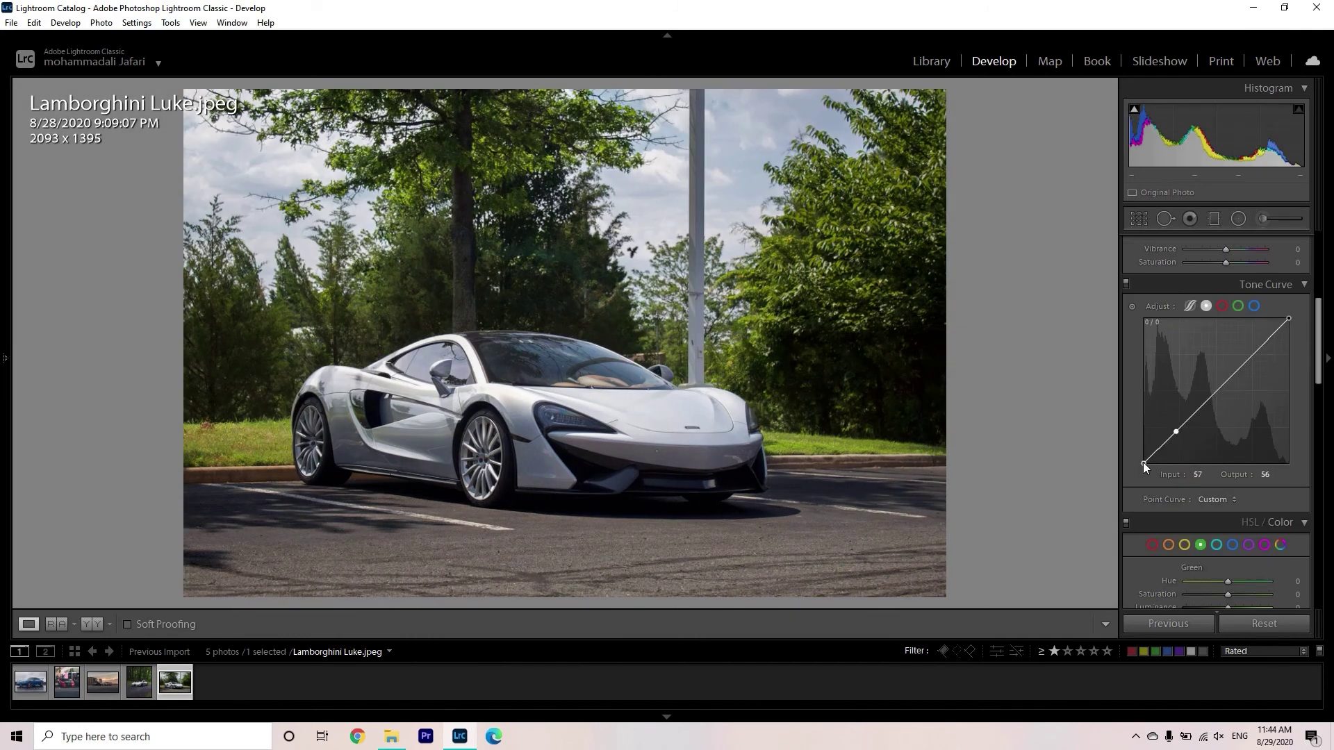
{"action": "left_click_drag", "start_coordinate": [1144, 461], "coordinate": [1148, 453]}
{"action": "left_click_drag", "start_coordinate": [1257, 350], "coordinate": [1293, 319]}
{"action": "left_click_drag", "start_coordinate": [1213, 399], "coordinate": [1209, 396]}
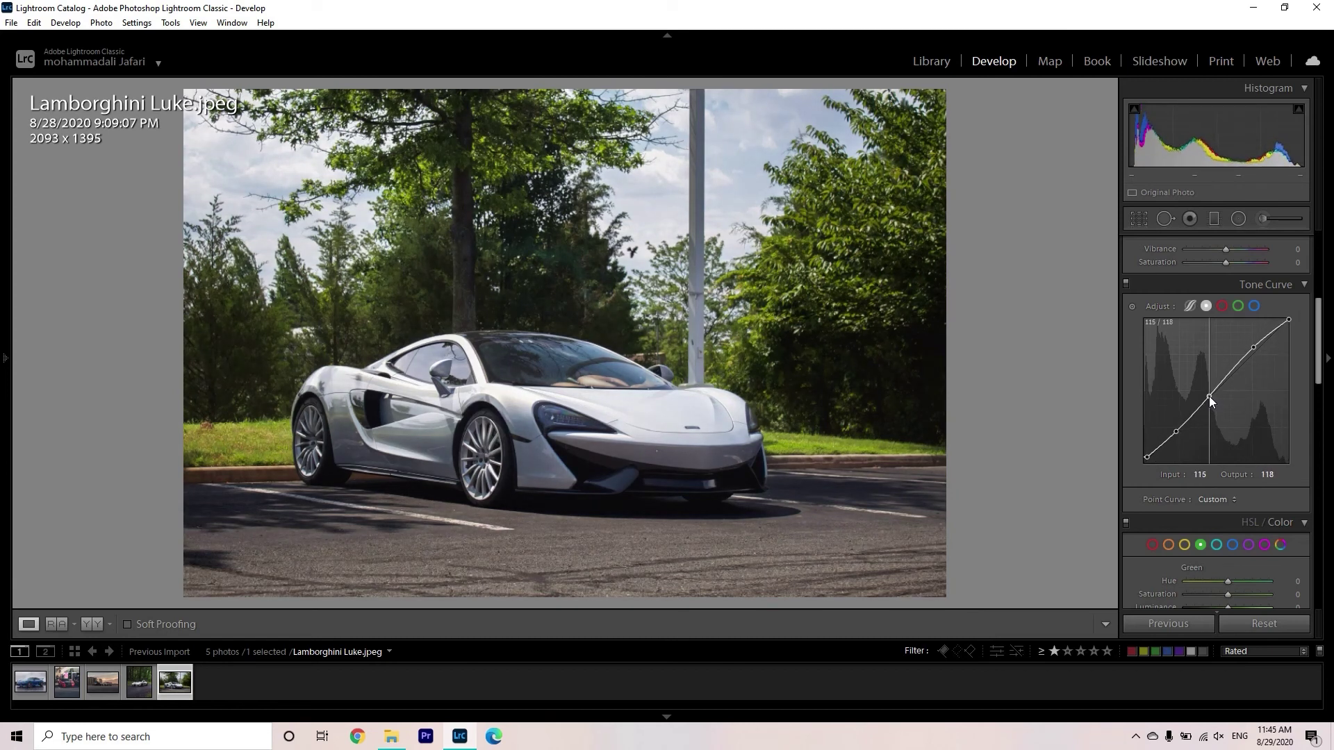
Darken the sky's blues with Luminance -28 and set the blue Saturation to -2
{"action": "scroll", "coordinate": [1313, 452], "scroll_direction": "down", "scroll_amount": 2}
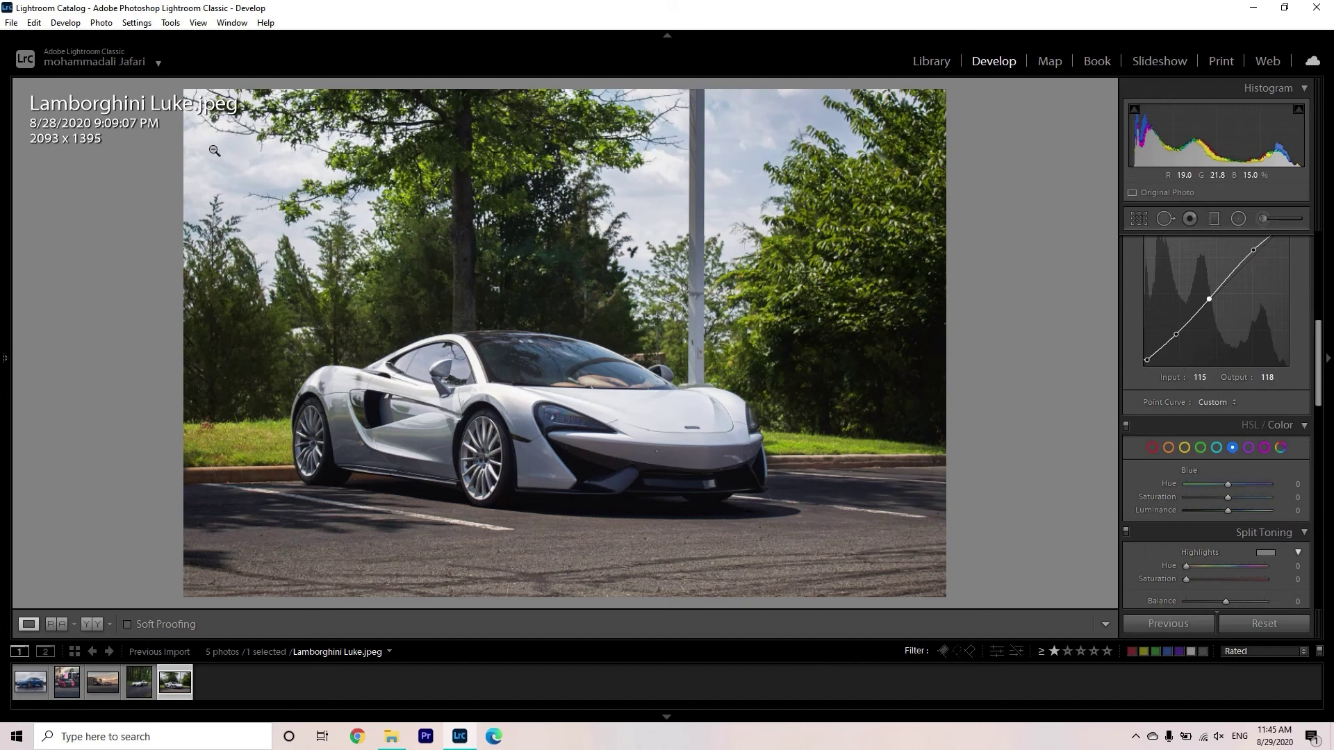
{"action": "left_click", "coordinate": [1216, 513]}
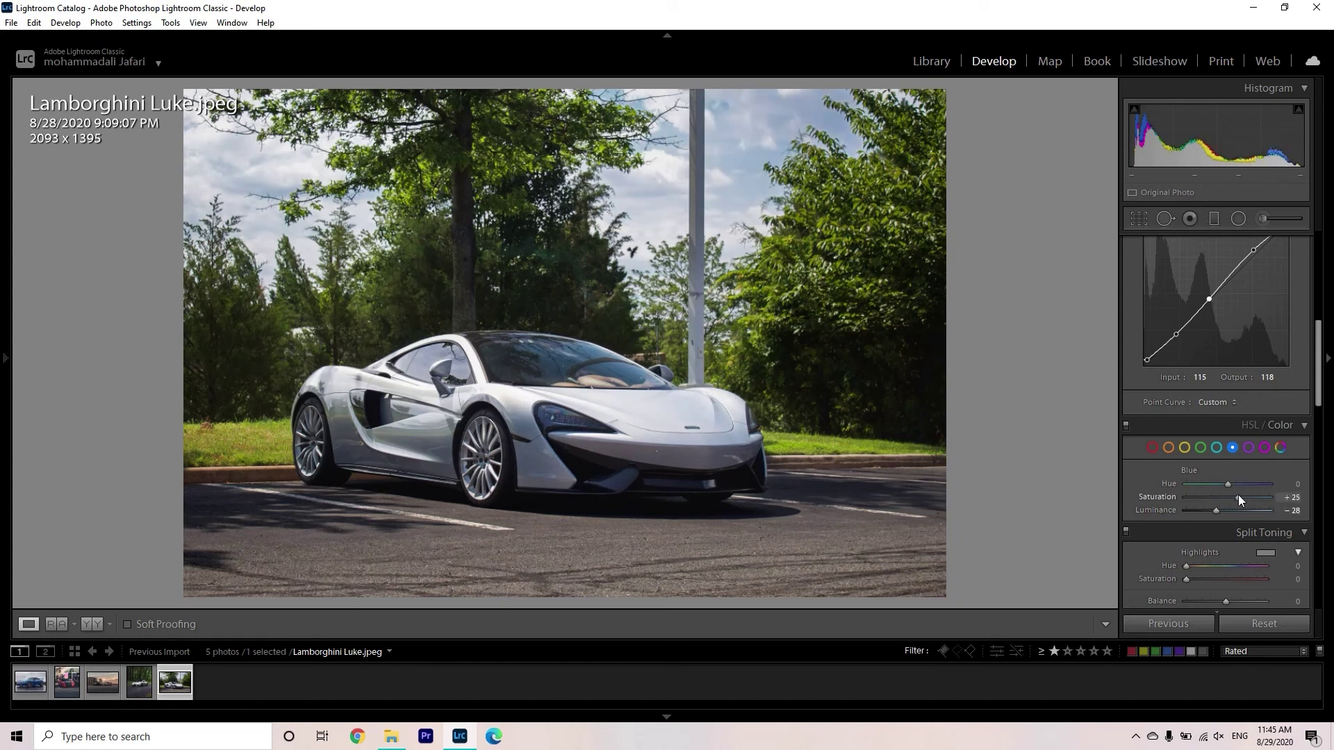
Apply split toning with Hue 37 for the highlights and Hue 215 for the shadows, fine-tuning the saturation of both
{"action": "scroll", "coordinate": [1284, 429], "scroll_direction": "down", "scroll_amount": 3}
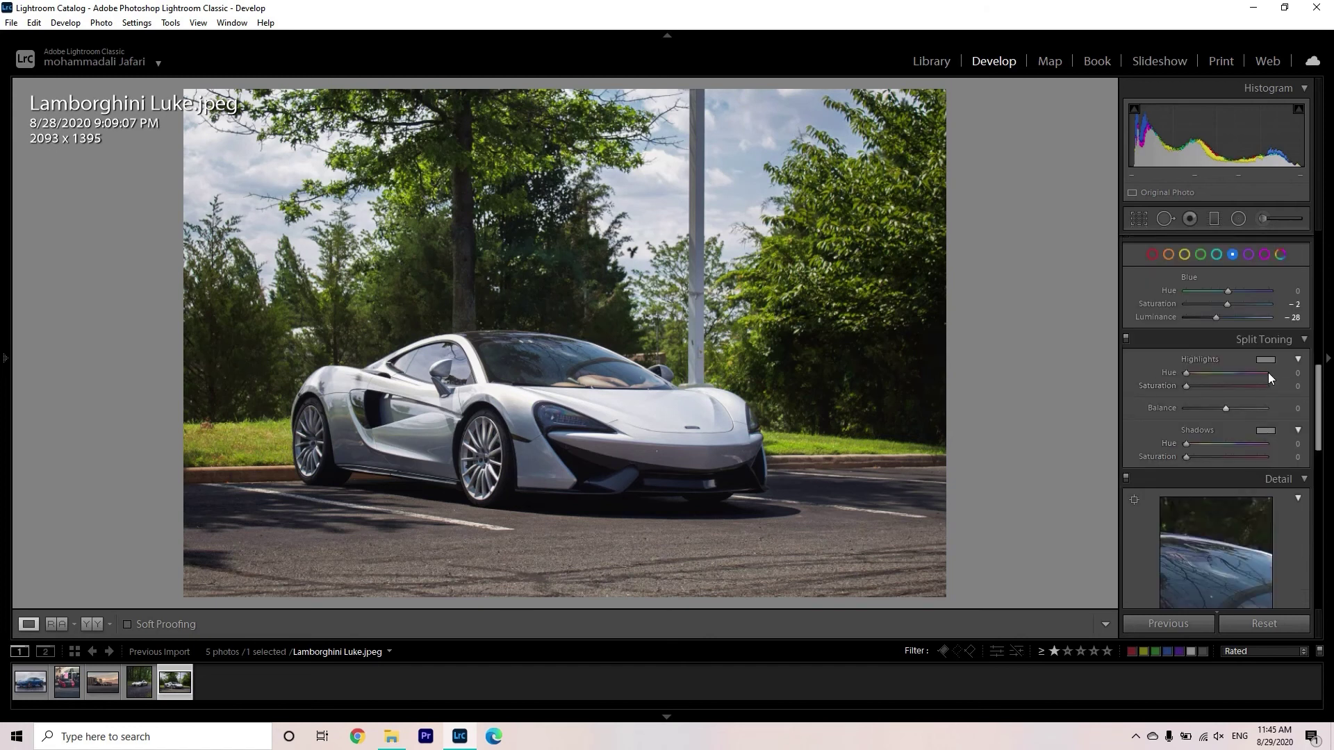
{"action": "left_click", "coordinate": [1265, 359]}
{"action": "left_click", "coordinate": [1150, 339]}
{"action": "left_click", "coordinate": [1264, 430]}
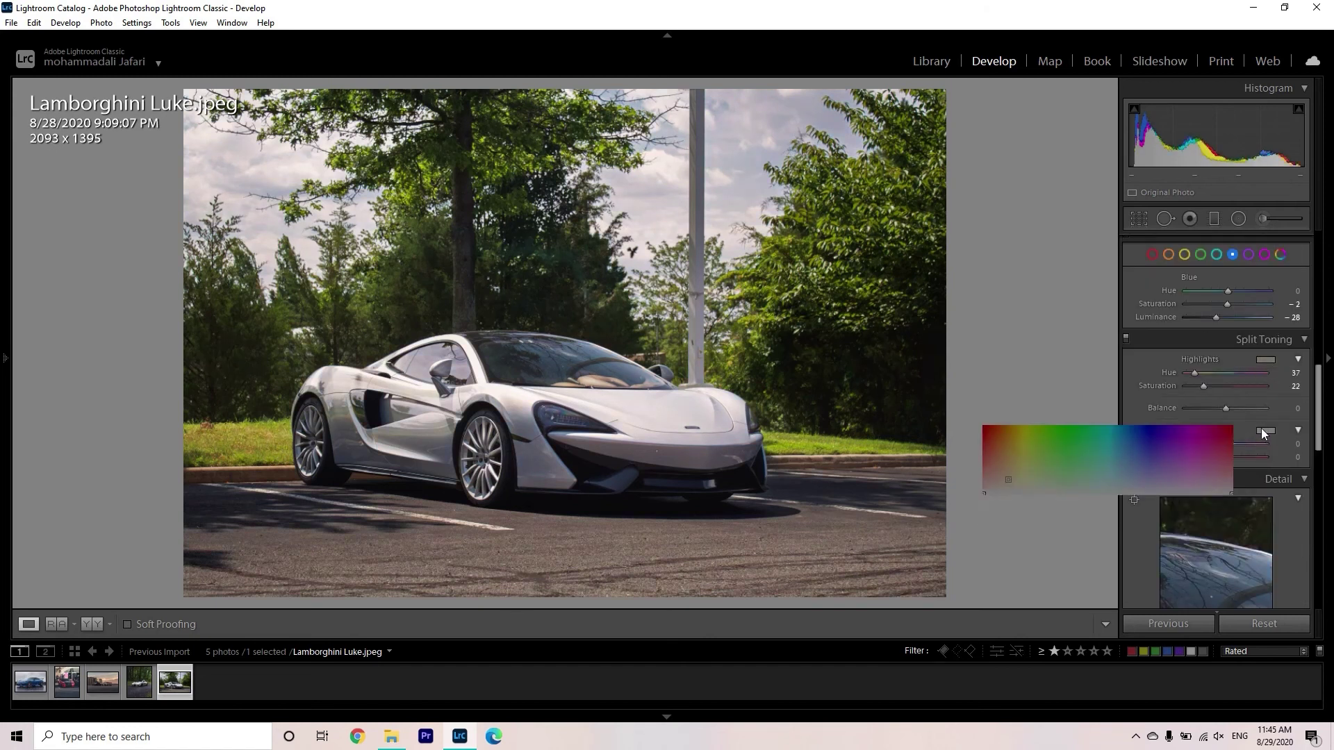
{"action": "left_click", "coordinate": [1163, 411]}
{"action": "left_click", "coordinate": [972, 398]}
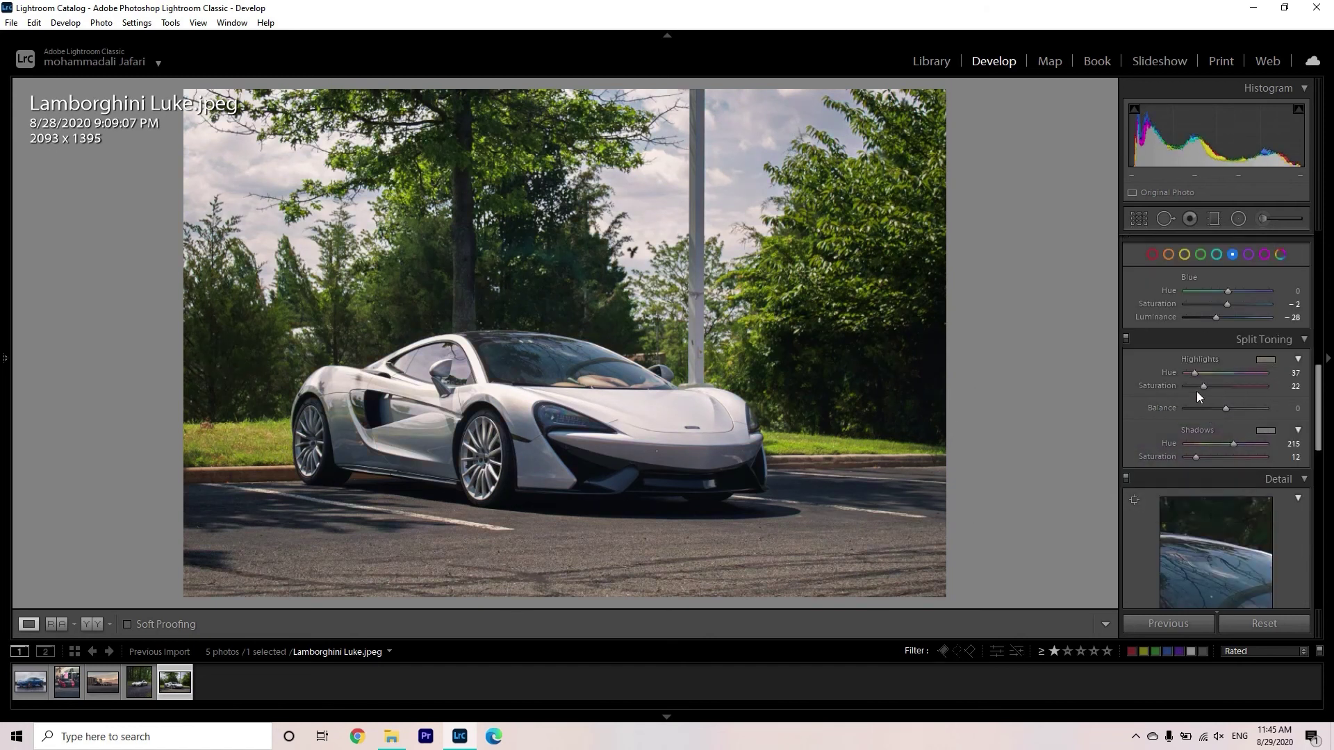
{"action": "left_click_drag", "start_coordinate": [1195, 385], "coordinate": [1194, 386]}
{"action": "left_click_drag", "start_coordinate": [1196, 456], "coordinate": [1198, 460]}
Set the basic Contrast to -2, Blacks to -9 and Highlights to -61, and compare the photo with its before version
{"action": "scroll", "coordinate": [1157, 304], "scroll_direction": "up", "scroll_amount": 8}
{"action": "left_click_drag", "start_coordinate": [1219, 298], "coordinate": [1224, 302]}
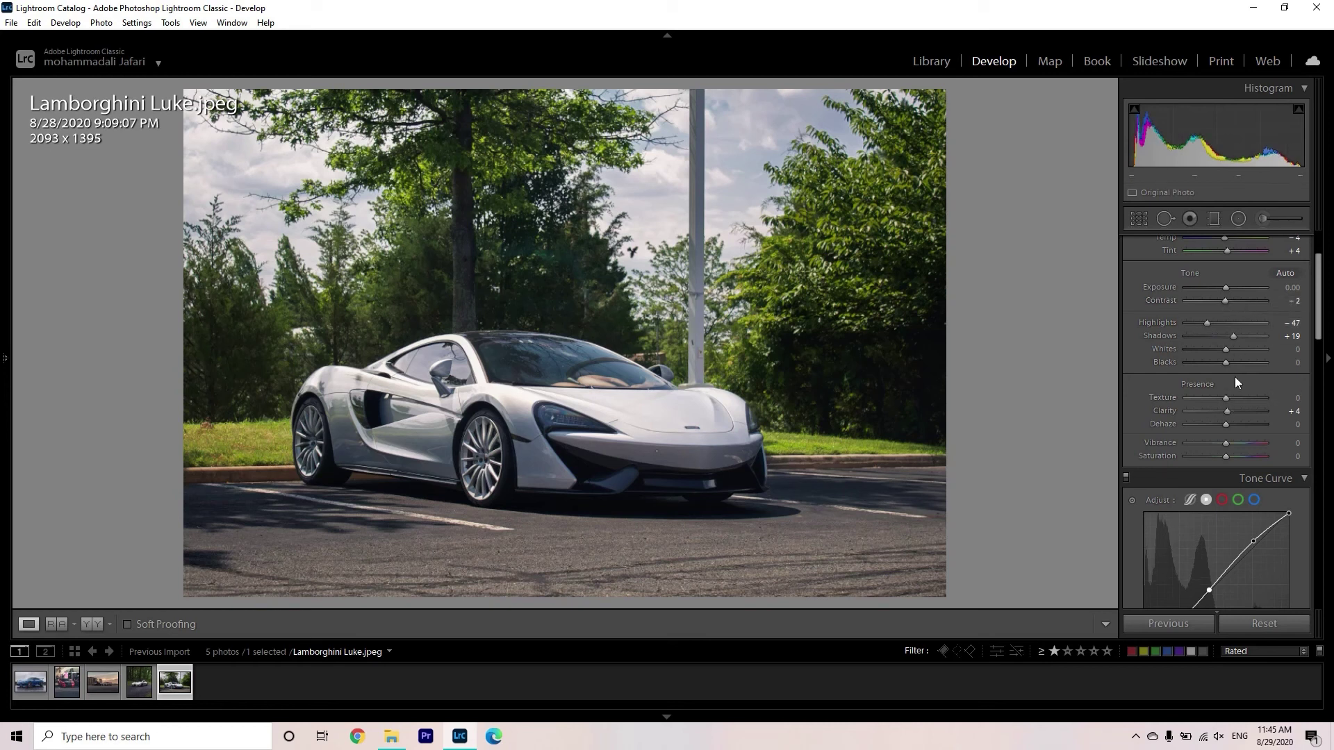
{"action": "left_click_drag", "start_coordinate": [1225, 363], "coordinate": [1198, 327]}
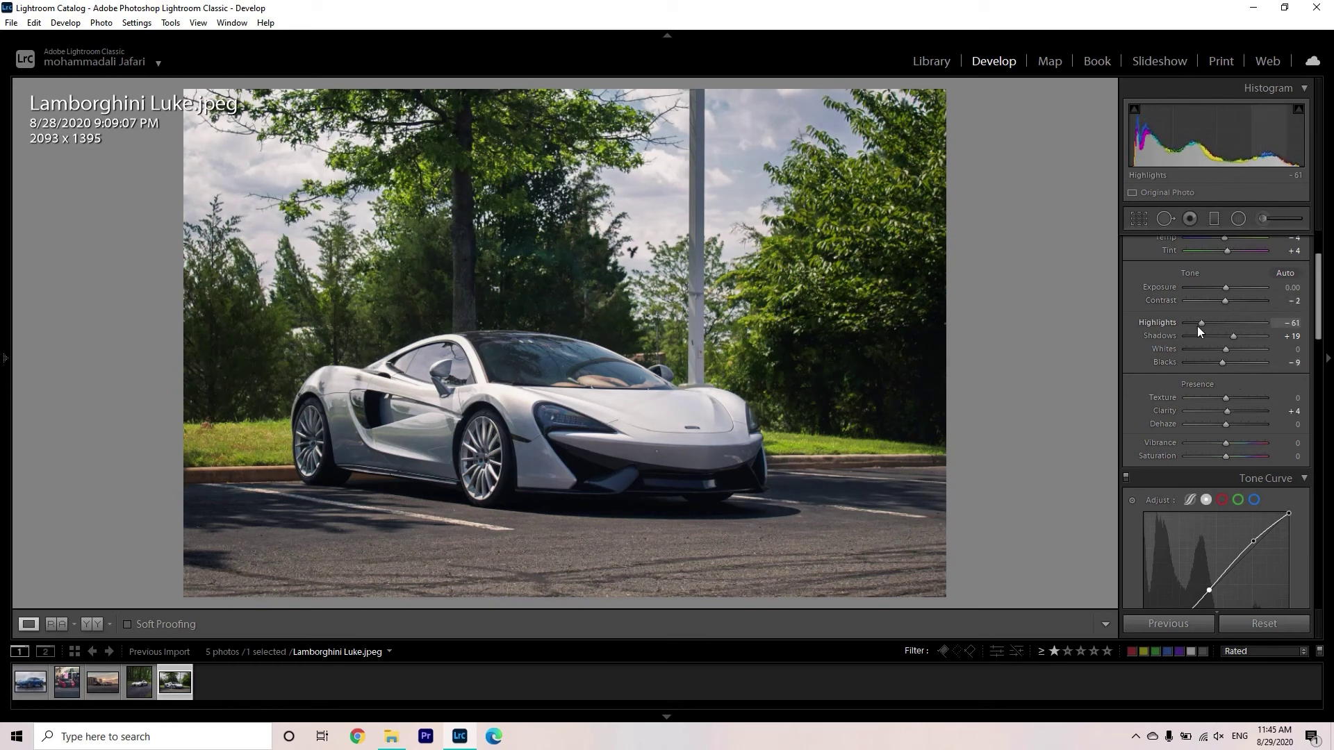
{"action": "key", "text": "backslash"}
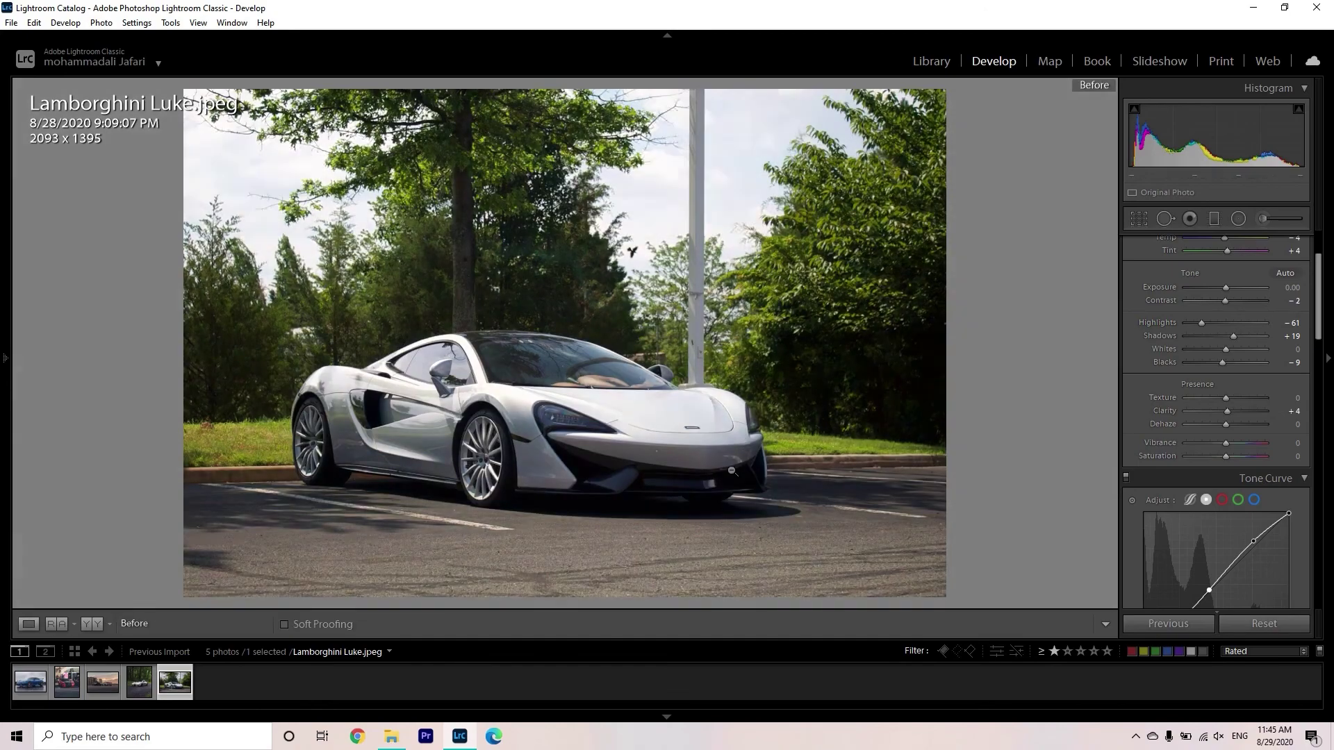